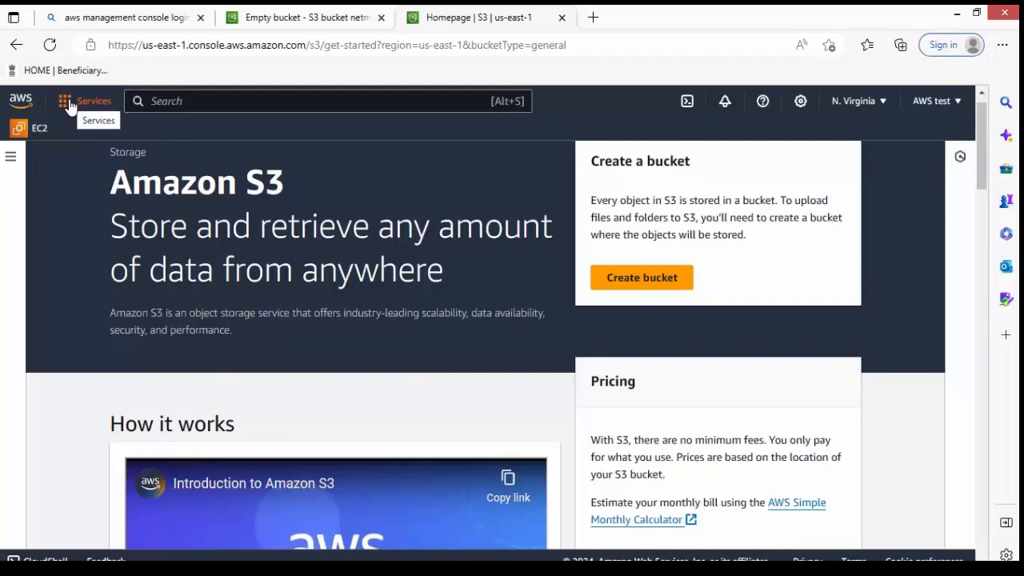
Step: Open the S3 service from the Storage category of services and show its list of buckets
left_click(70, 104)
scroll(107, 274, "down", 5)
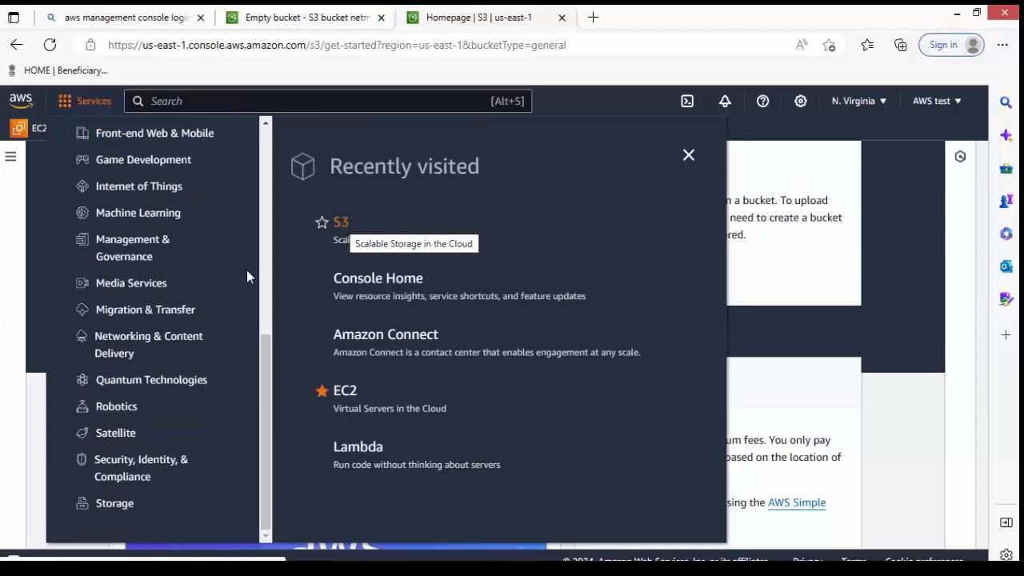
left_click(119, 510)
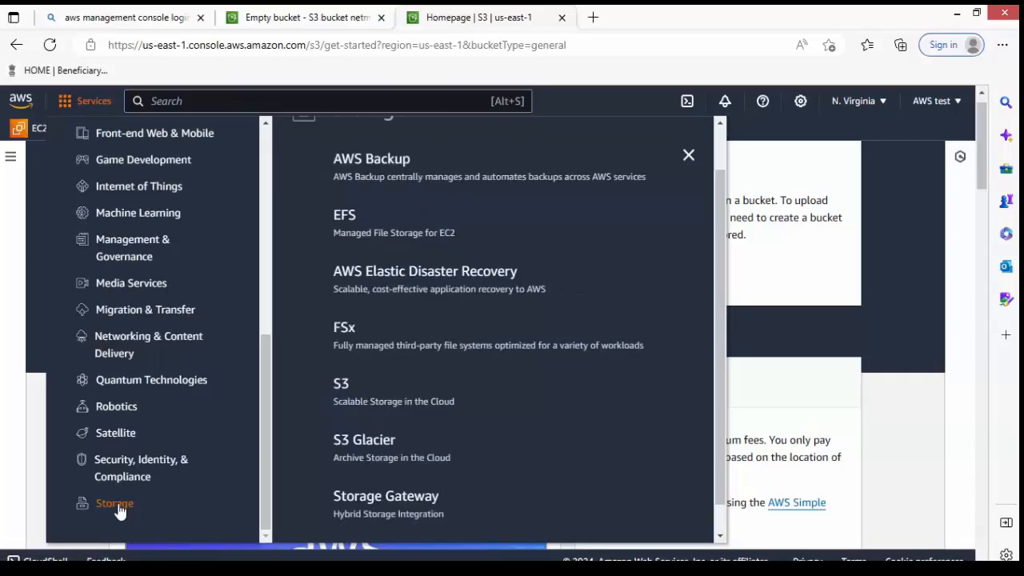
left_click(340, 387)
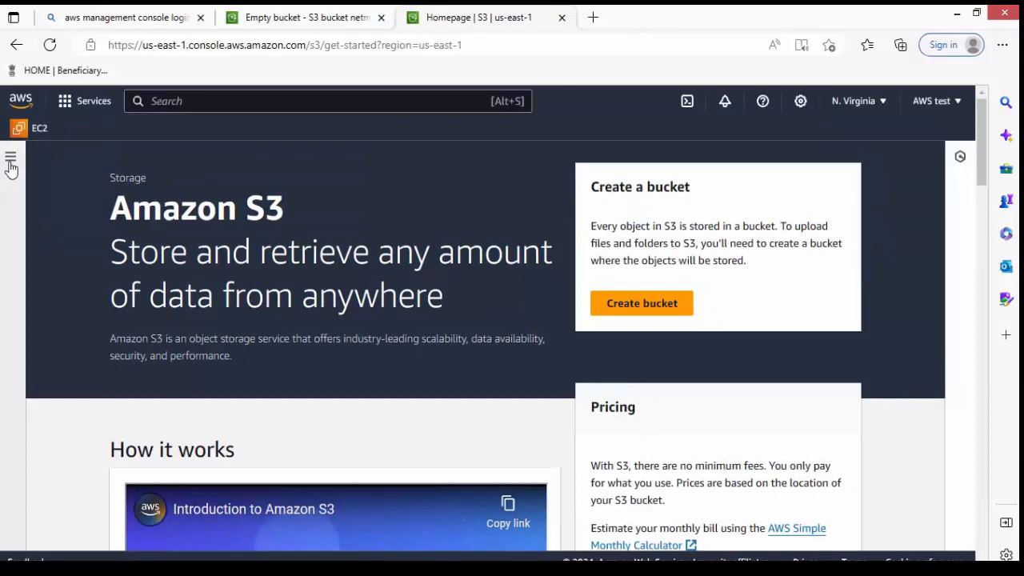
left_click(10, 154)
left_click(23, 216)
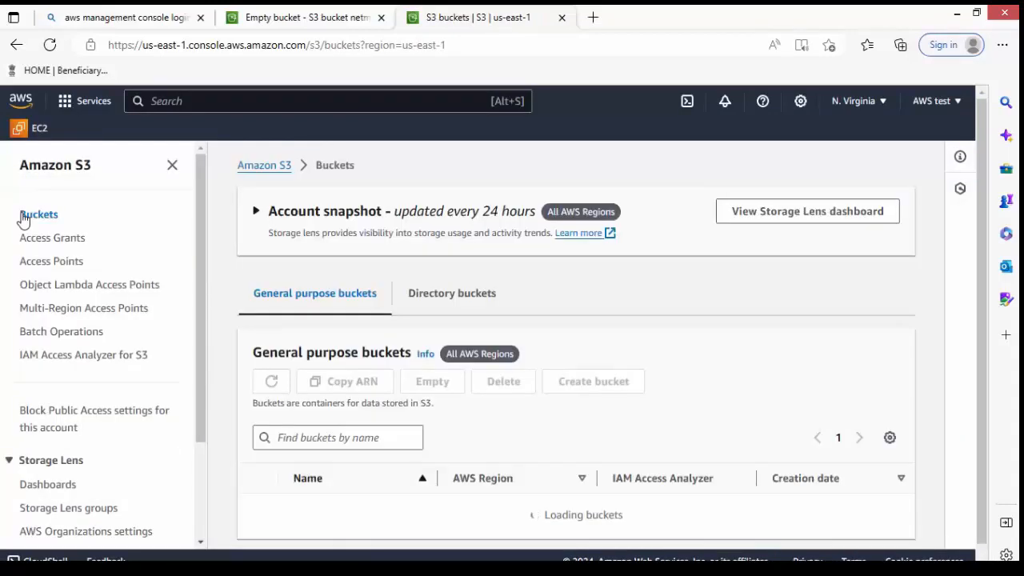
Step: Start creating a bucket in the Asia Pacific (Mumbai) ap-south-1 region and name it netmyndbucket
scroll(524, 428, "down", 1)
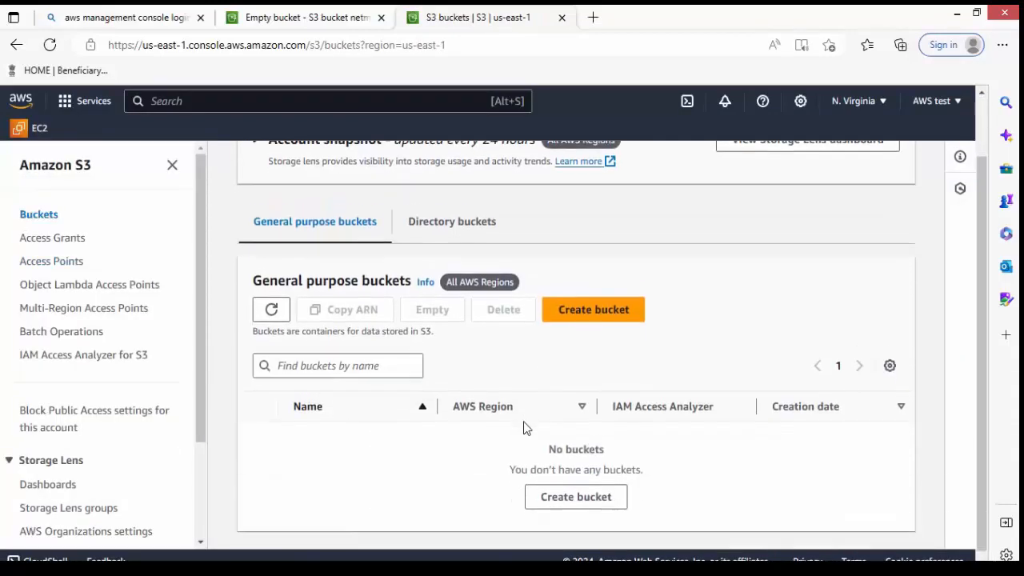
left_click(593, 302)
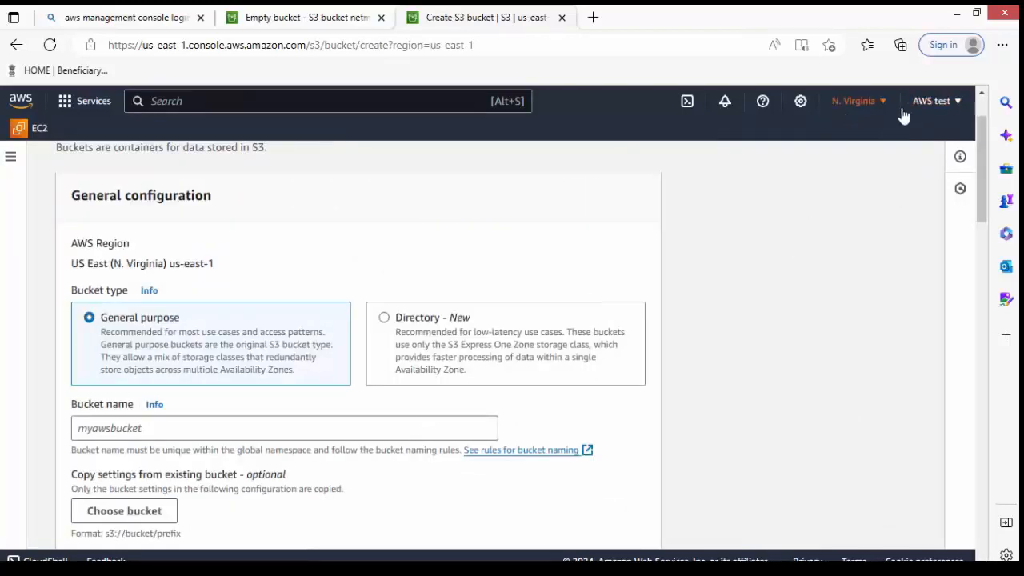
left_click(868, 102)
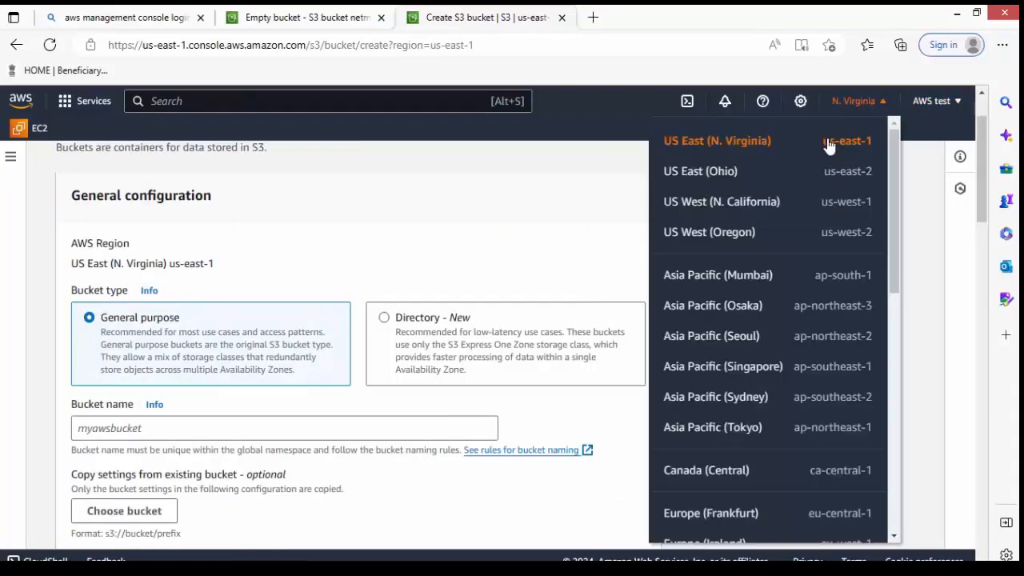
left_click(758, 273)
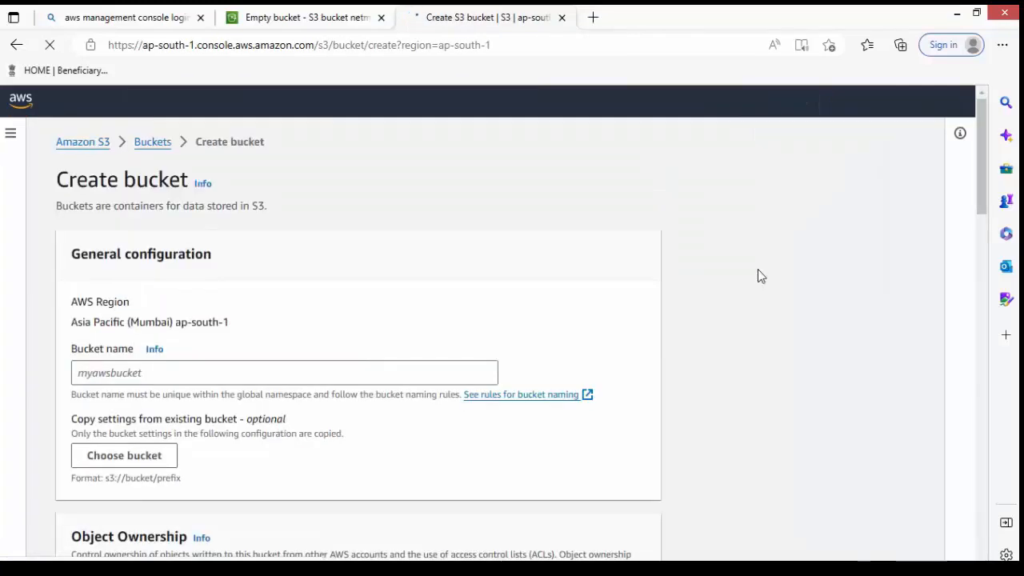
left_click(435, 373)
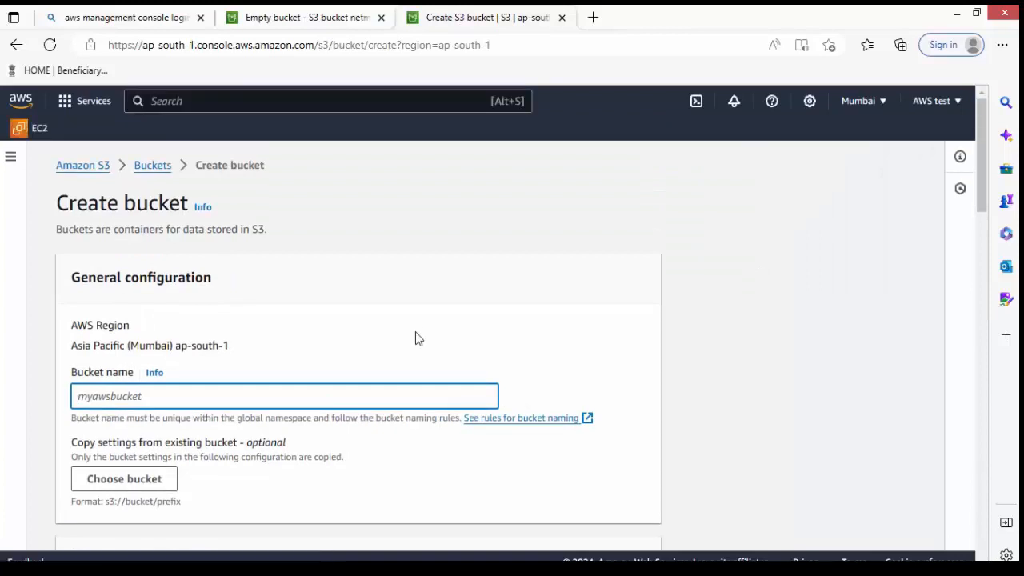
type("netmyndbucket")
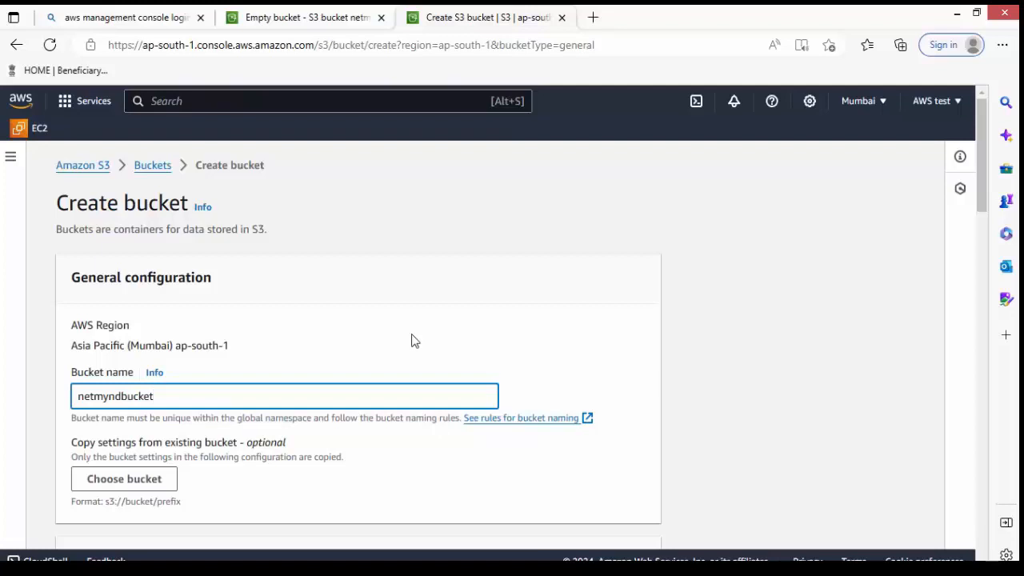
Step: Change the first letter of the bucket name to a capital, making it Netmyndbucket
left_click(83, 396)
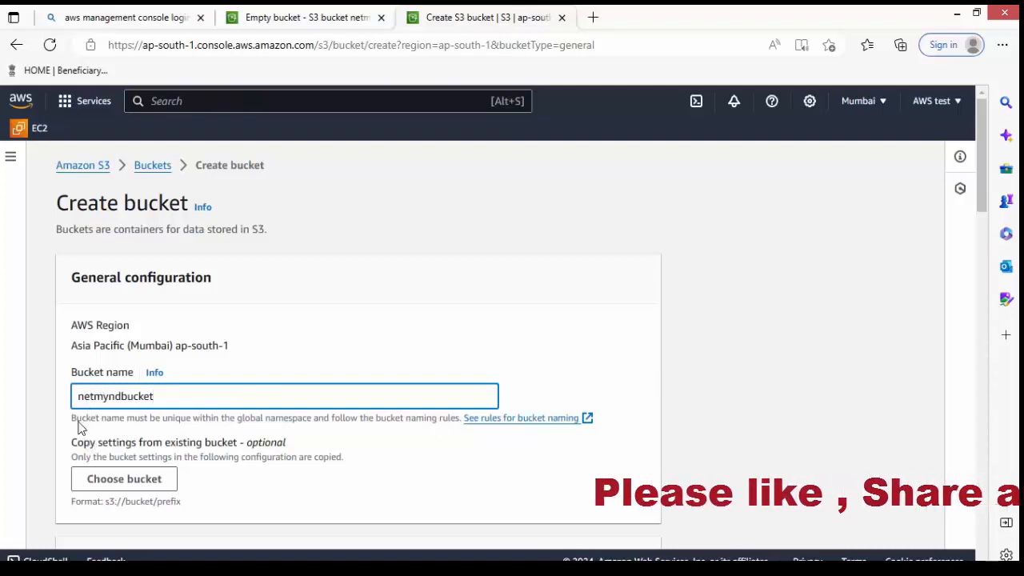
key("BackSpace")
type("N")
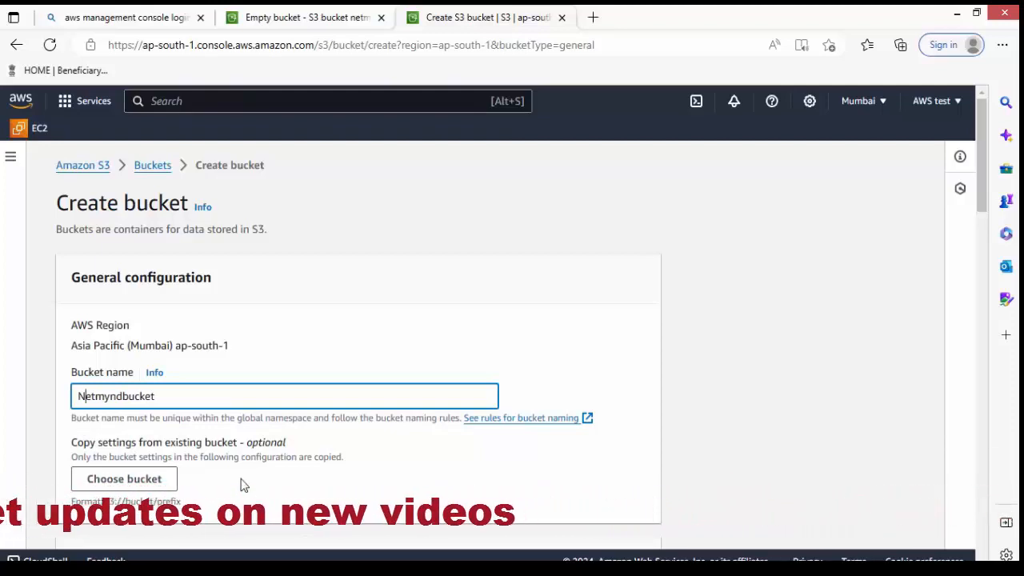
Step: Turn off Block all public access for the bucket and acknowledge that its objects might become public
scroll(244, 485, "down", 1)
scroll(244, 485, "down", 5)
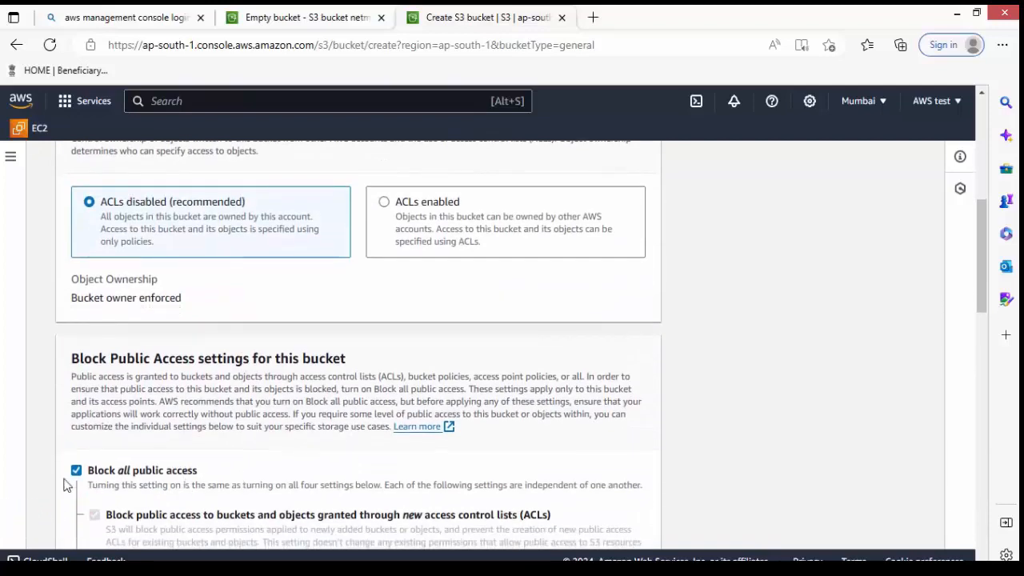
left_click(77, 470)
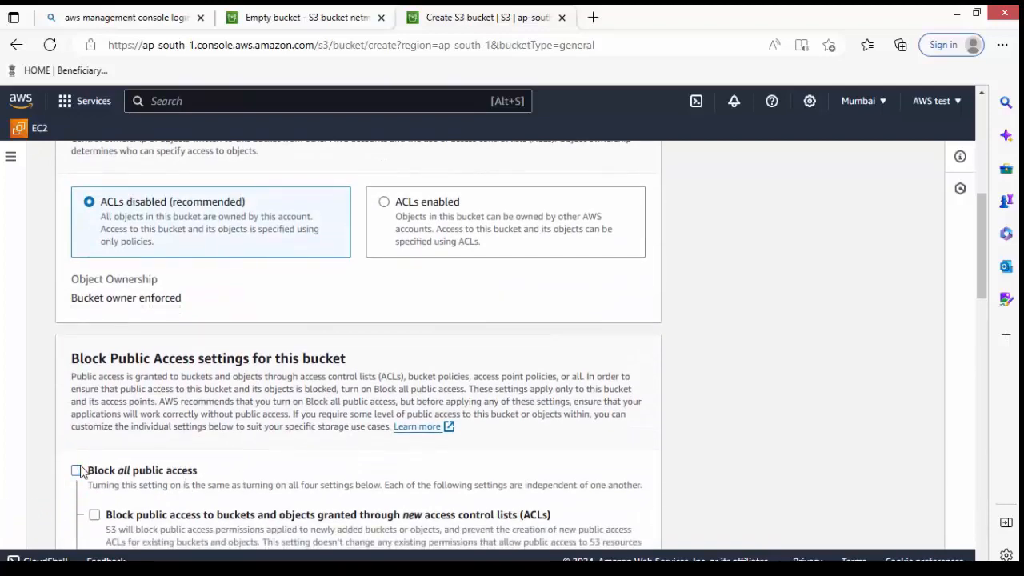
scroll(81, 469, "down", 5)
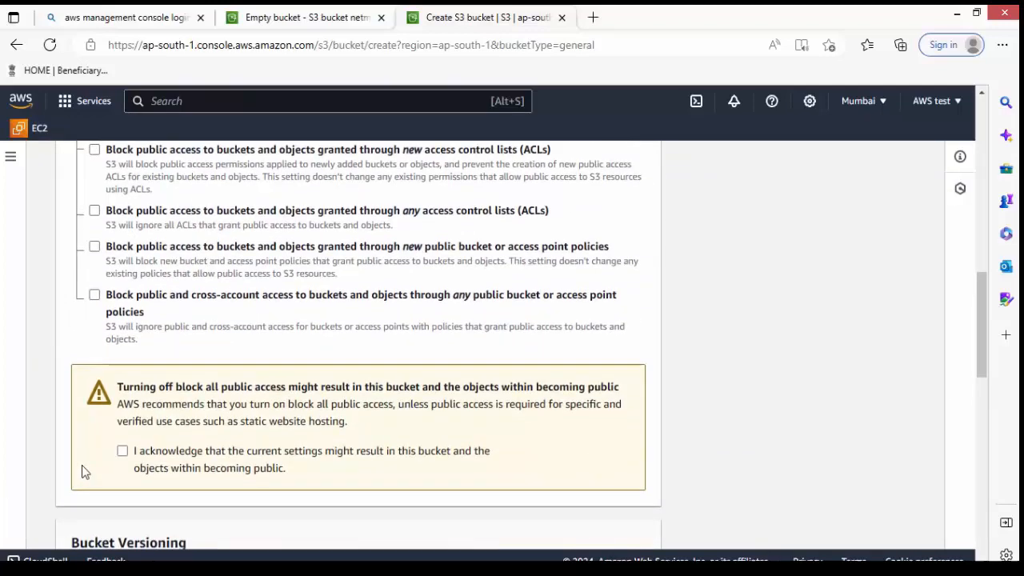
left_click(122, 451)
Step: Try to create the bucket with the versioning, tag and encryption settings left at their defaults
scroll(406, 468, "down", 8)
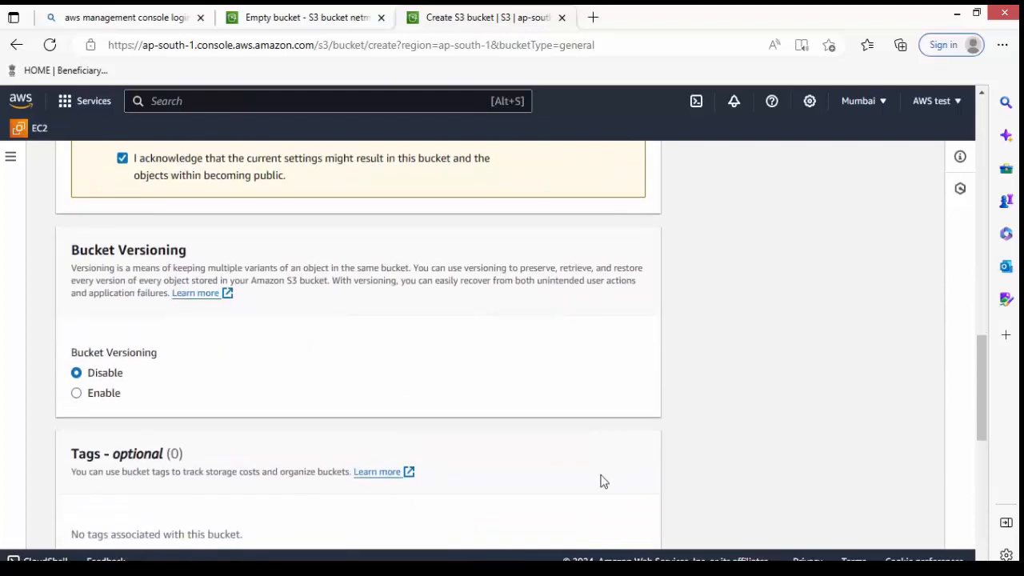
scroll(603, 481, "up", 1)
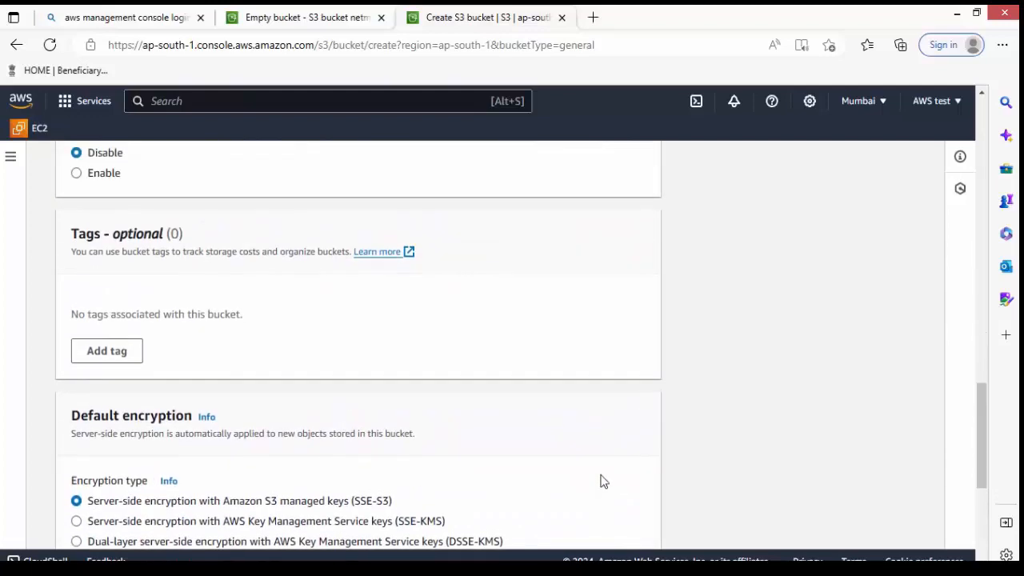
scroll(603, 481, "down", 5)
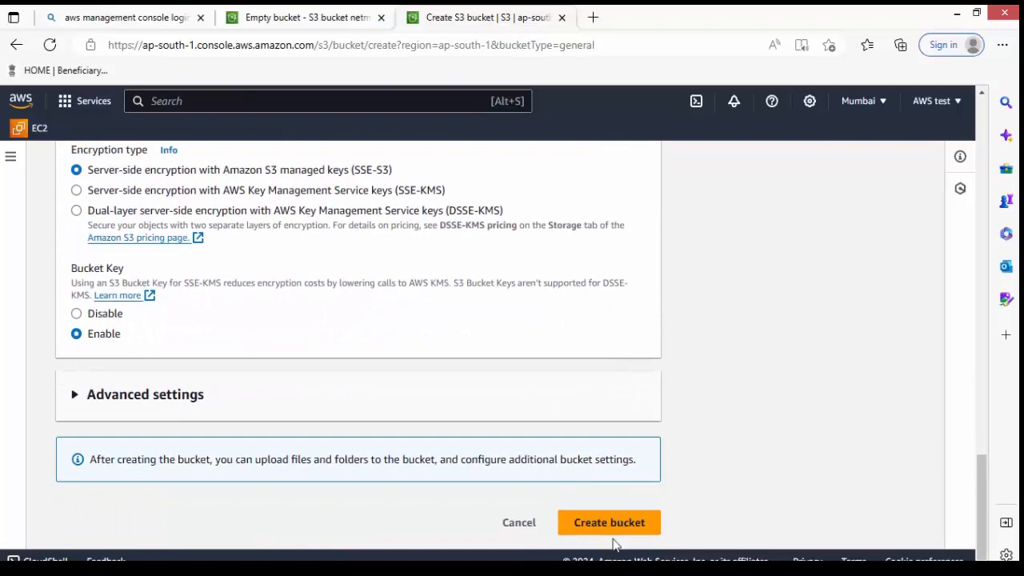
left_click(613, 529)
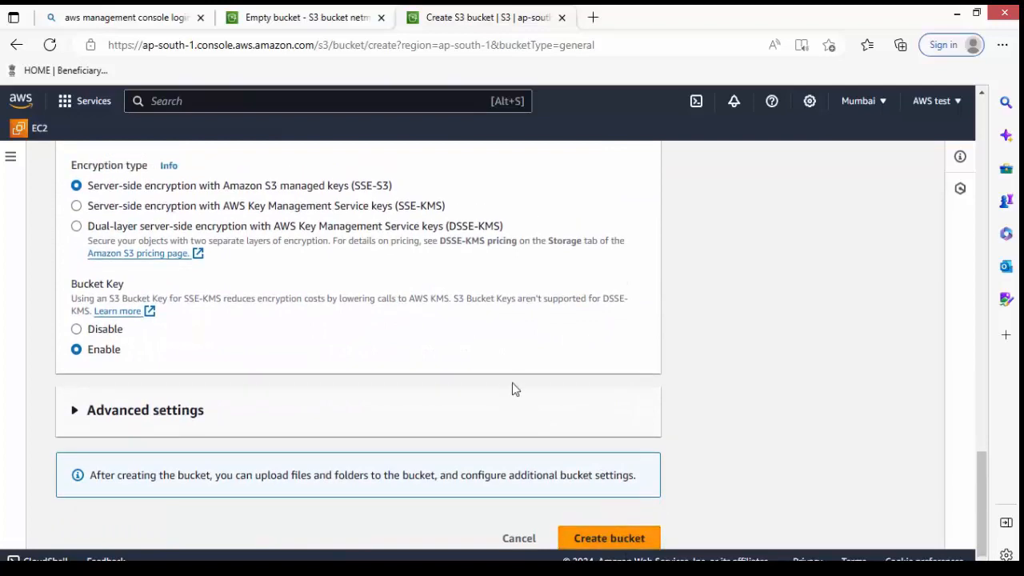
Step: Check the bucket name error and correct the name to all-lowercase netmyndbucket
scroll(512, 383, "up", 6)
scroll(512, 388, "up", 15)
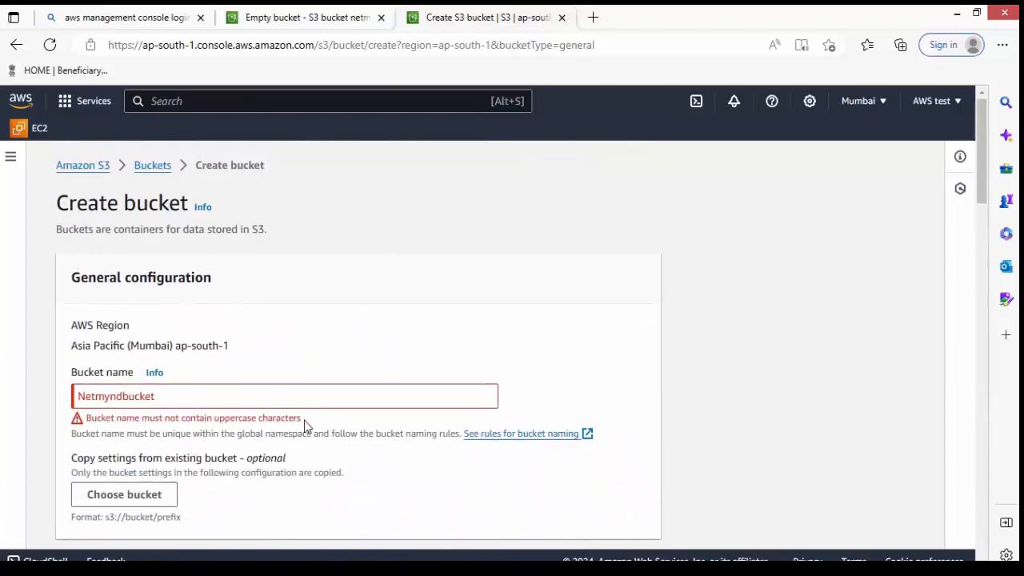
left_click_drag(304, 420, 75, 430)
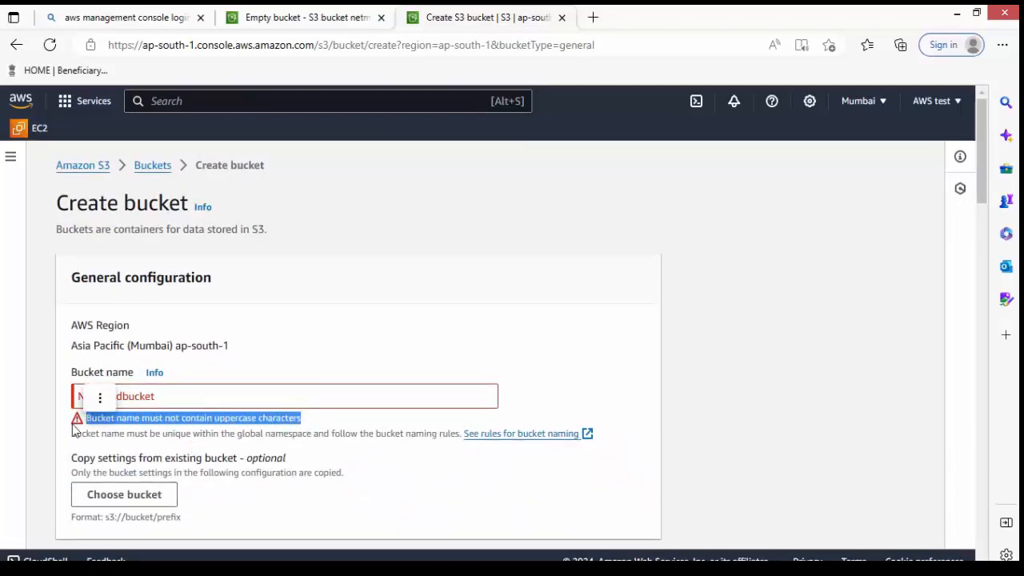
left_click(299, 421)
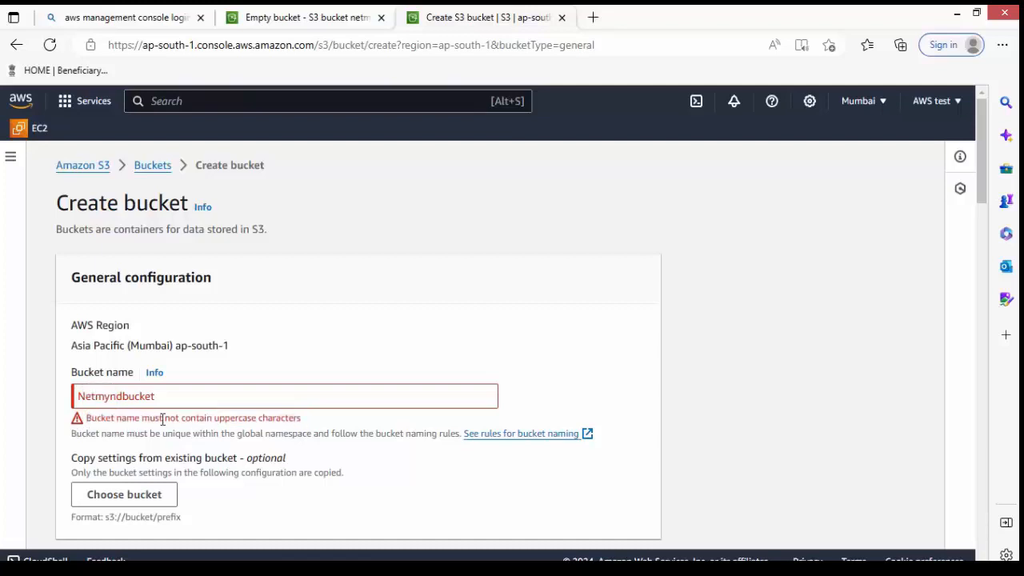
left_click(88, 395)
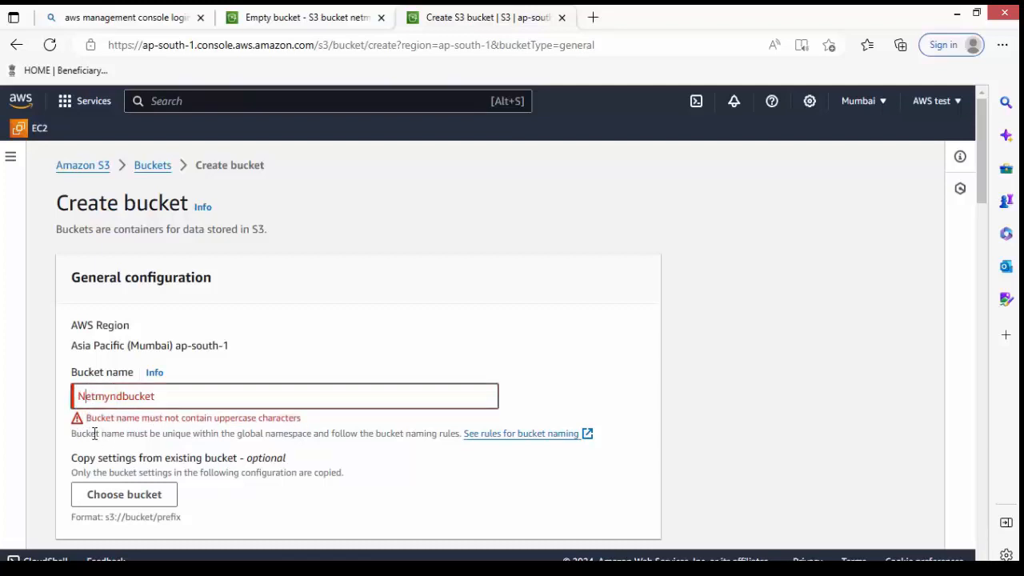
key("BackSpace")
type("n")
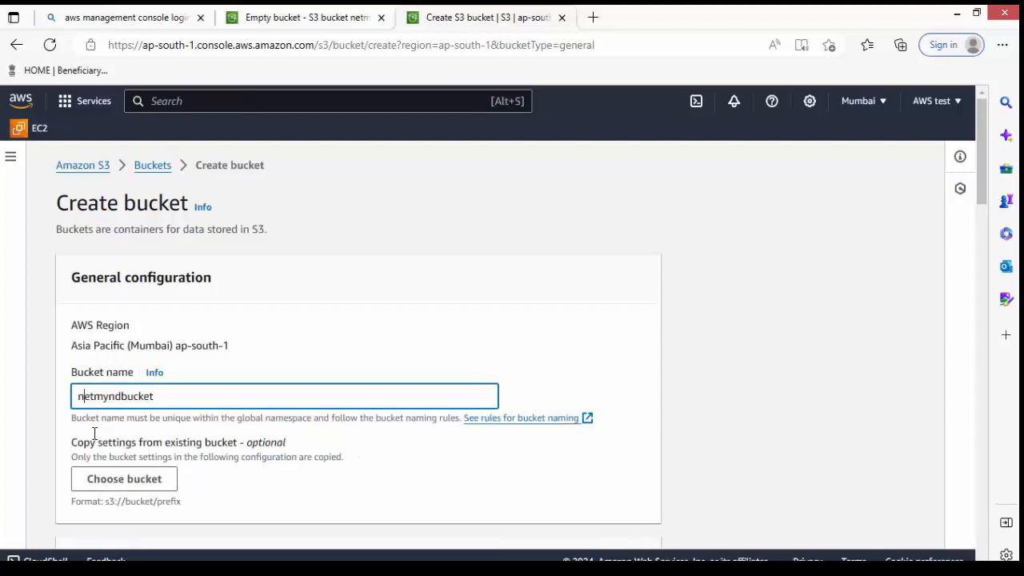
Step: Enable Bucket Versioning, create the bucket and dismiss the notification
scroll(111, 446, "down", 15)
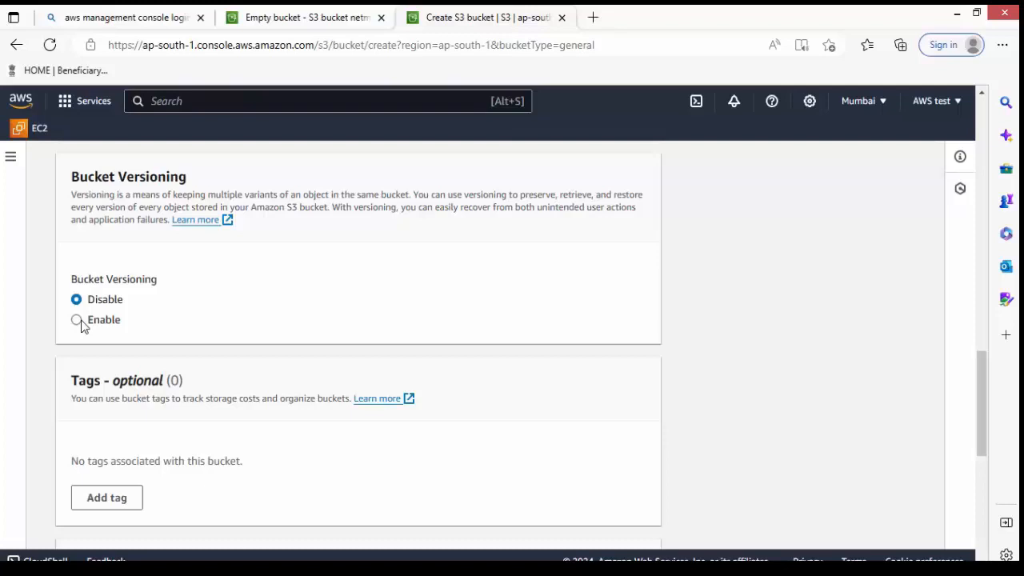
left_click(82, 327)
scroll(84, 330, "down", 5)
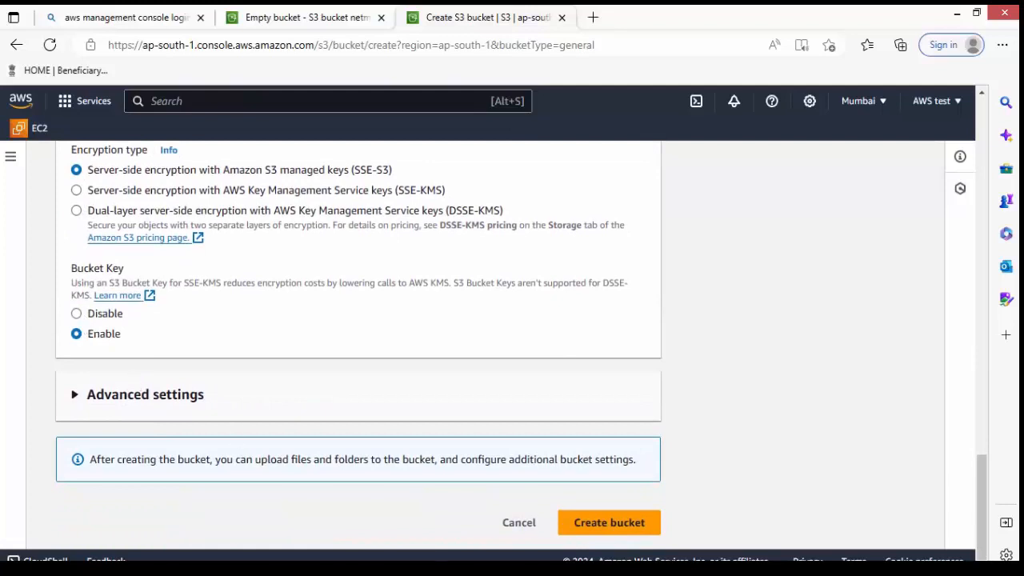
left_click(621, 529)
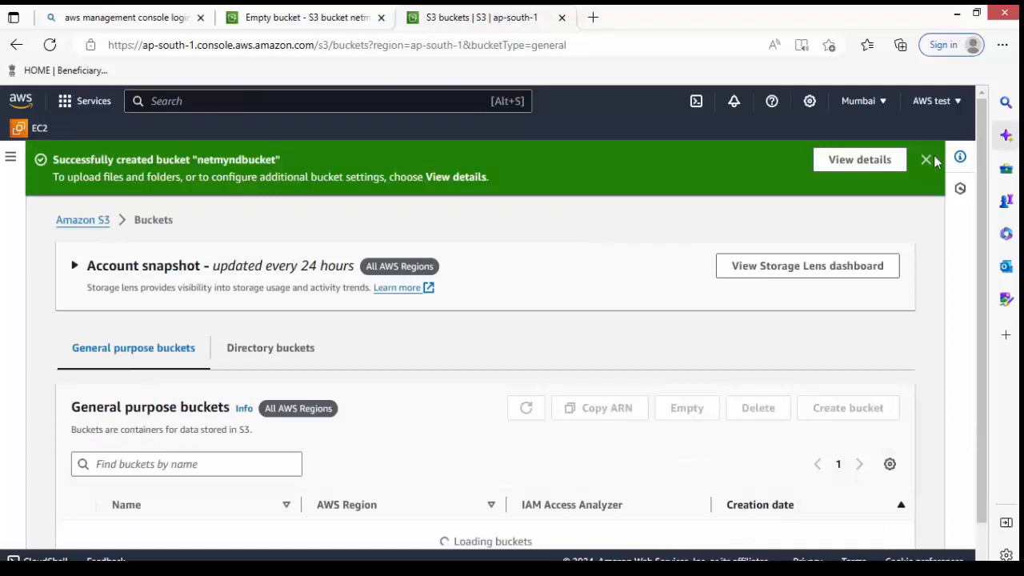
left_click(924, 161)
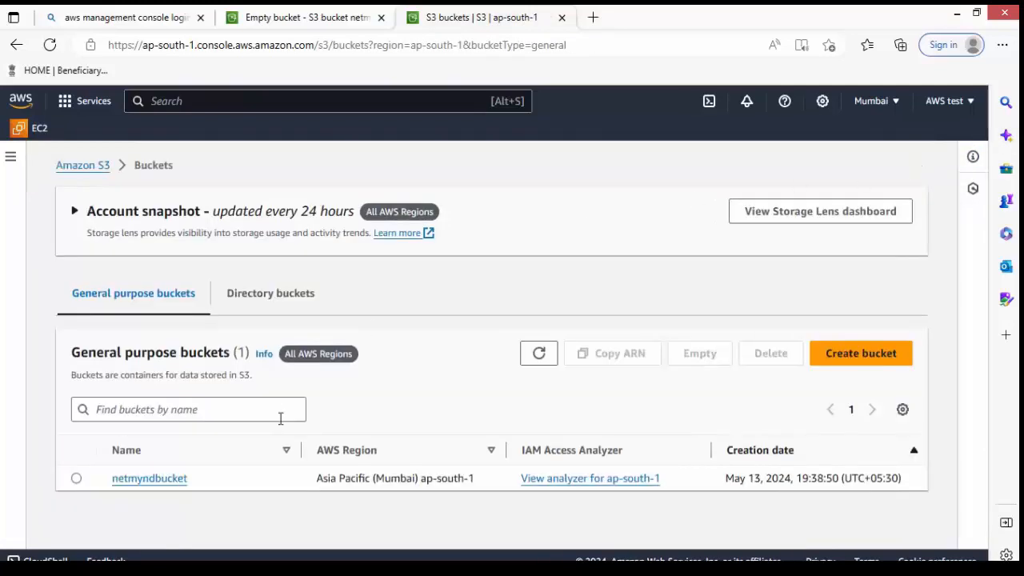
Step: Open netmyndbucket and upload the file S3 Versioning.txt from the Desktop into it
left_click(135, 480)
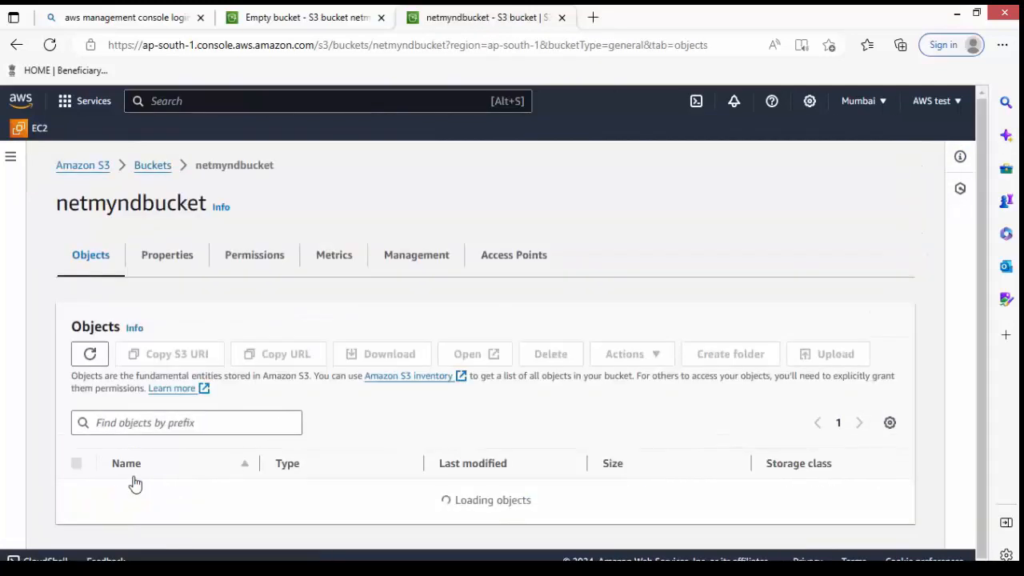
scroll(646, 439, "down", 1)
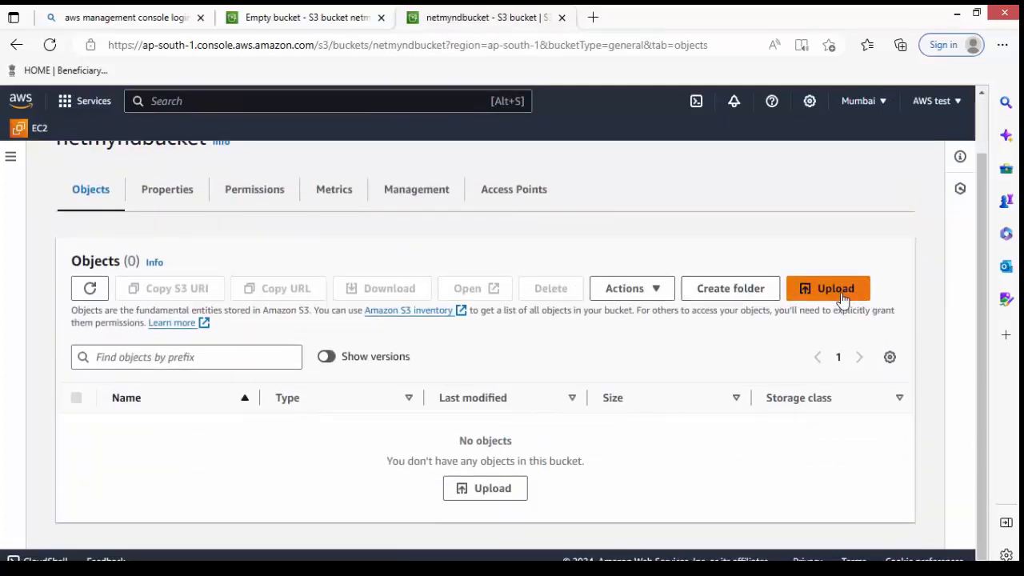
left_click(488, 490)
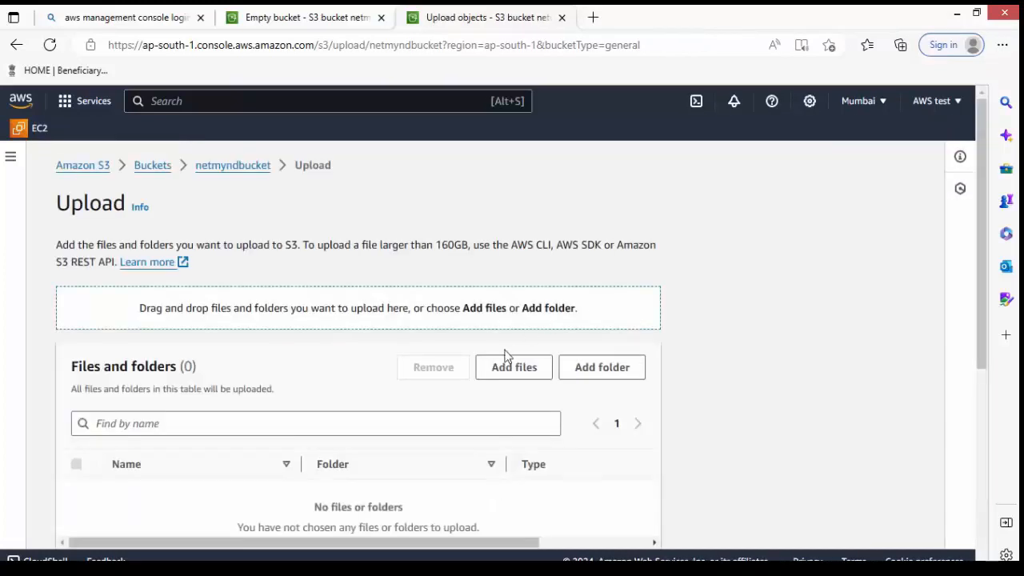
left_click(513, 370)
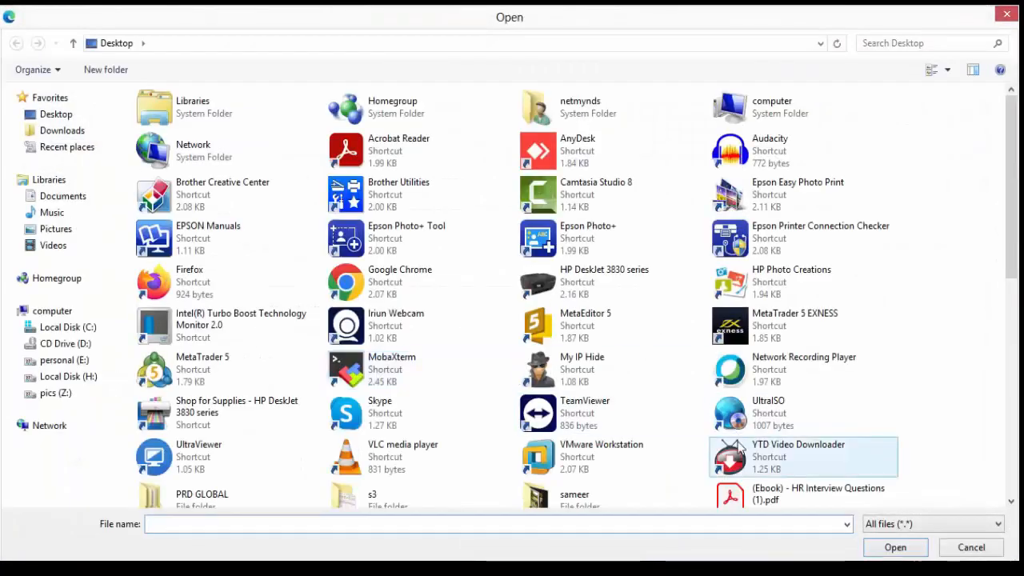
left_click(738, 450)
scroll(741, 456, "down", 5)
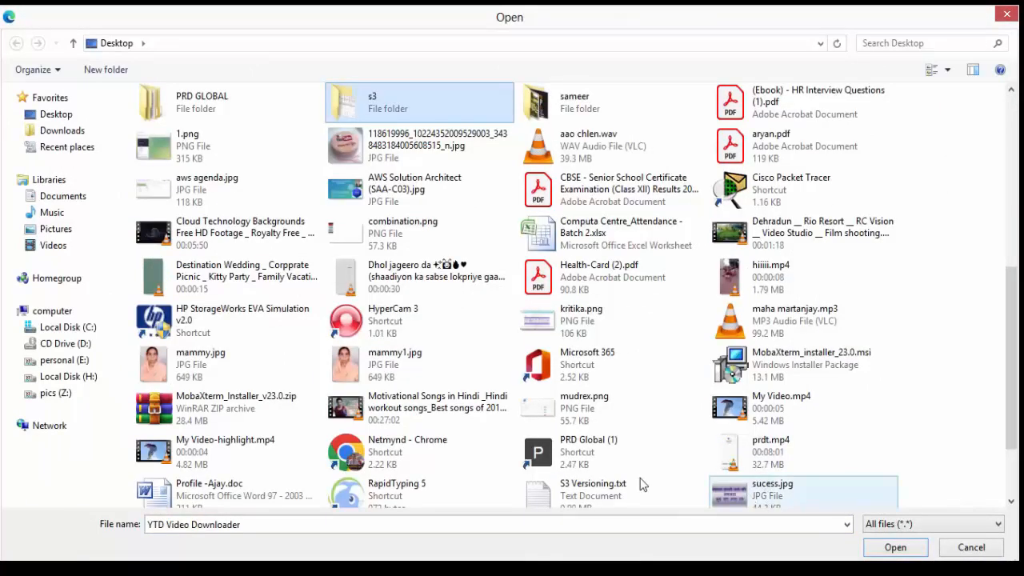
double_click(580, 483)
scroll(581, 481, "down", 3)
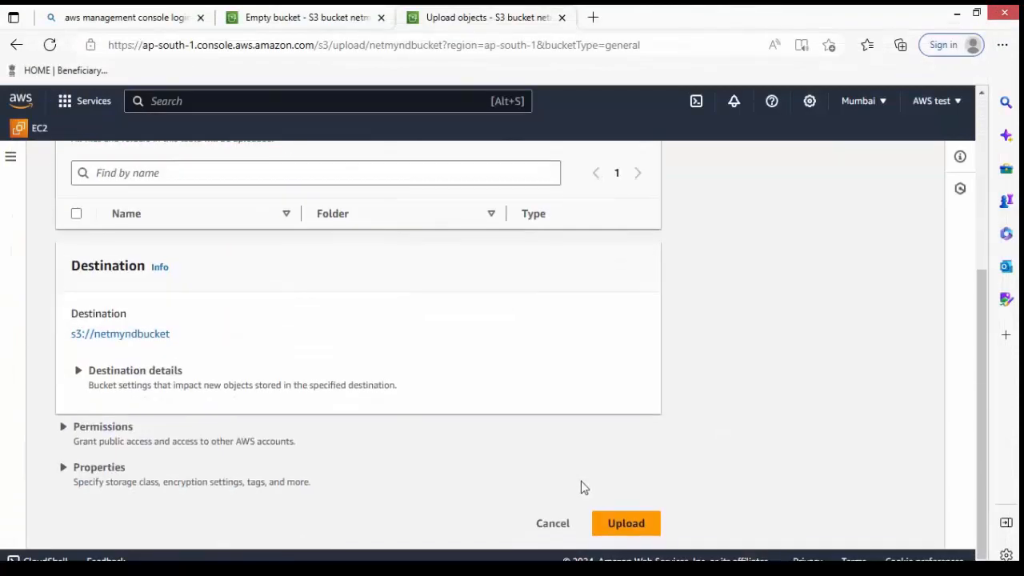
left_click(636, 523)
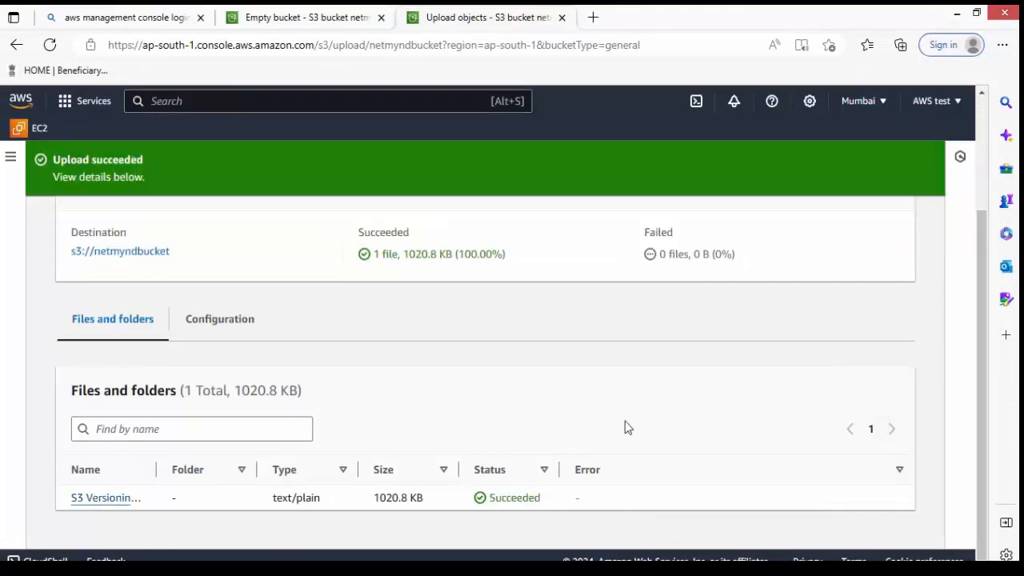
Step: Leave the upload status page and check the Block all public access setting in netmyndbucket's permissions
scroll(828, 299, "up", 2)
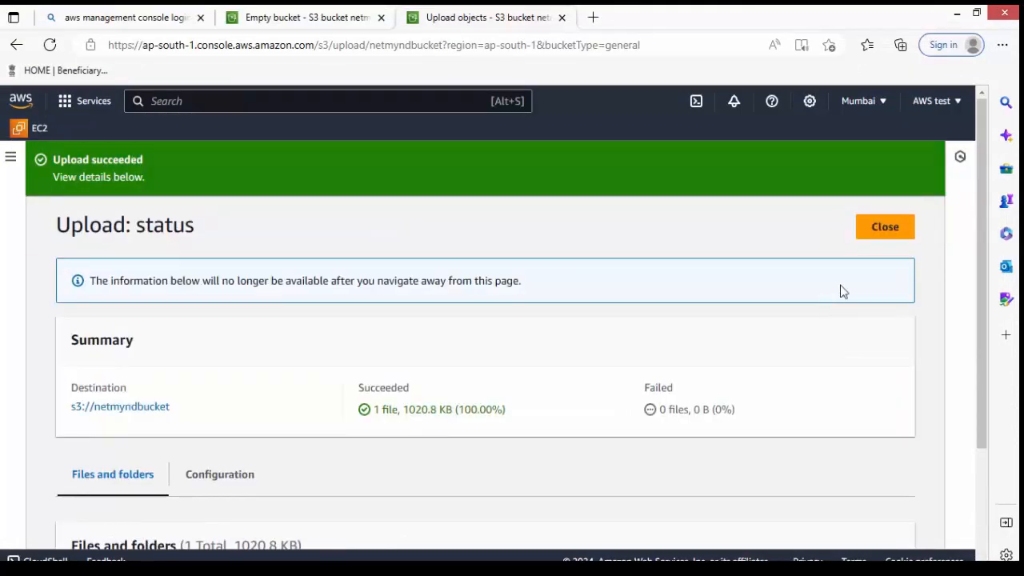
left_click(865, 245)
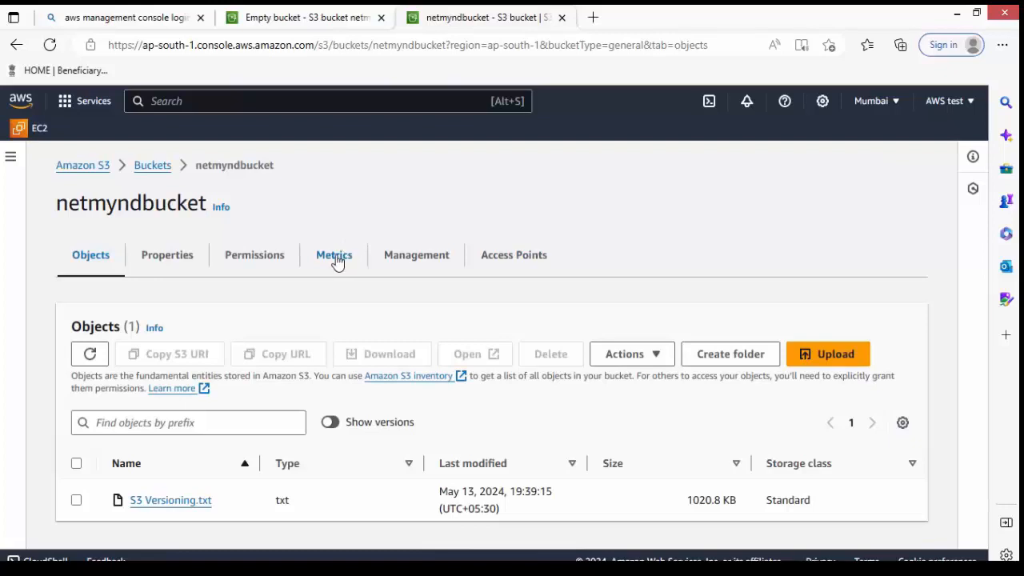
left_click(233, 263)
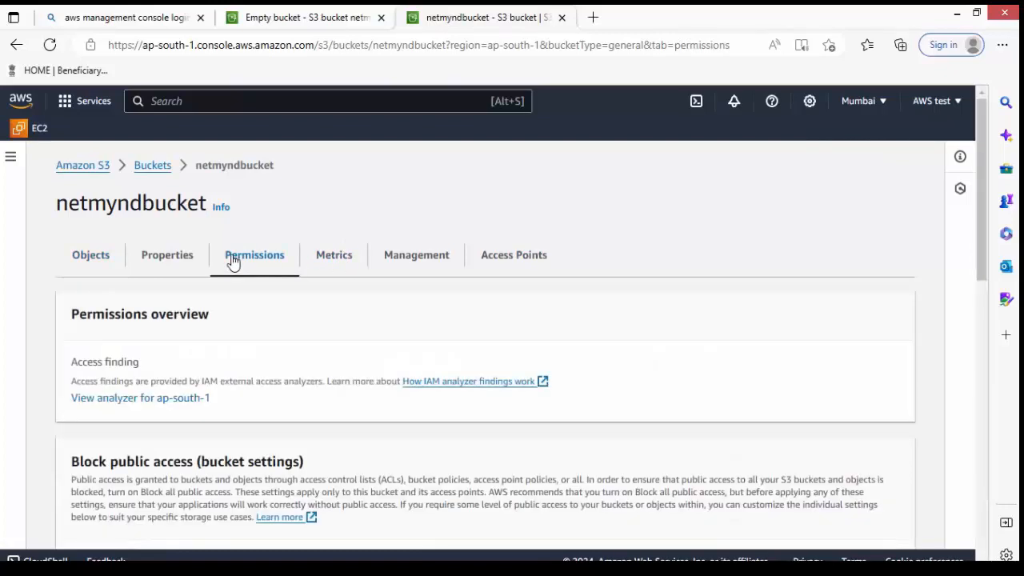
scroll(269, 326, "down", 4)
scroll(269, 326, "down", 3)
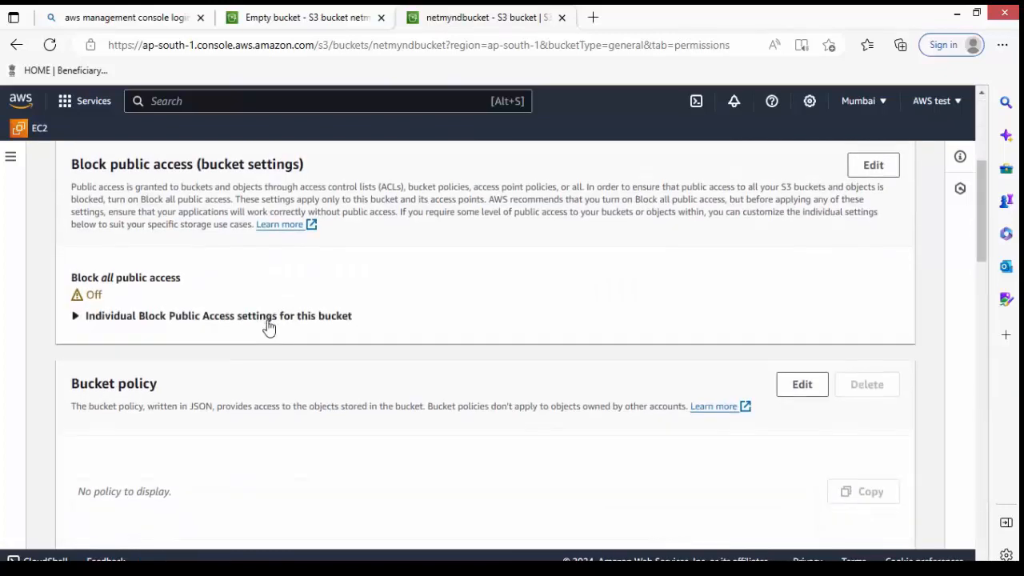
scroll(269, 326, "up", 2)
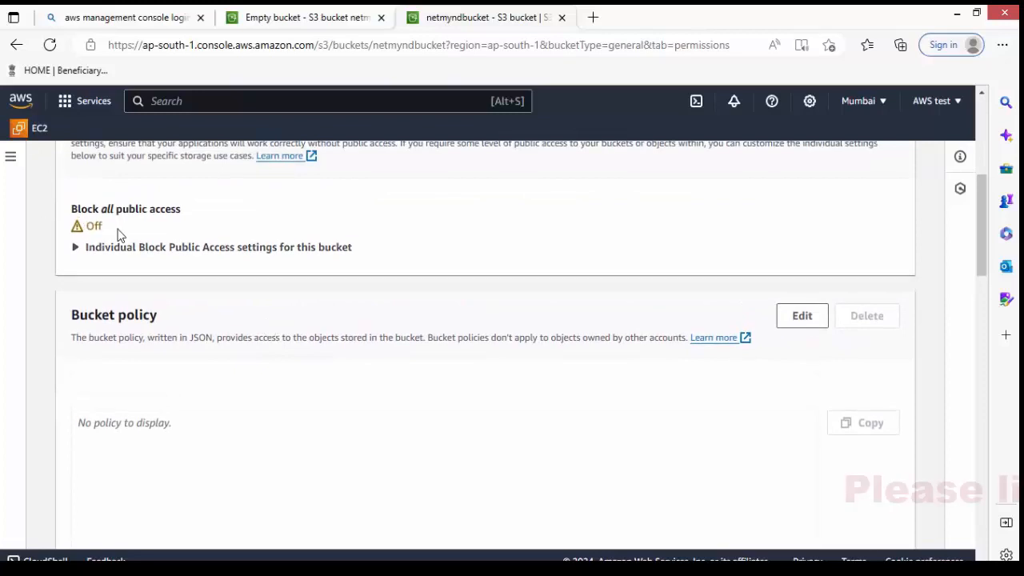
left_click_drag(115, 234, 86, 229)
left_click(613, 284)
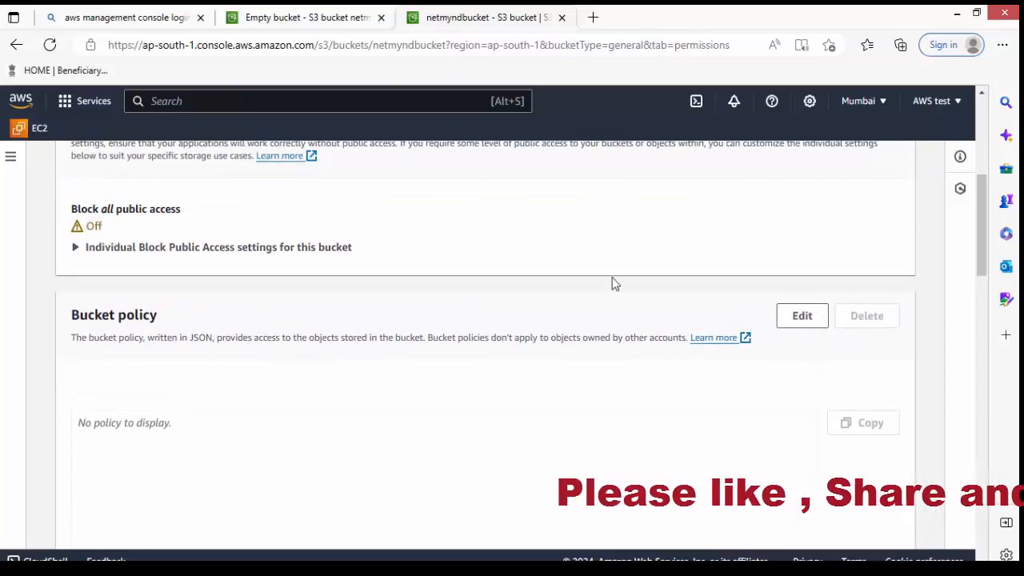
Step: Start editing the bucket policy, open the AWS Policy Generator, and copy the bucket ARN for use in it
left_click(801, 316)
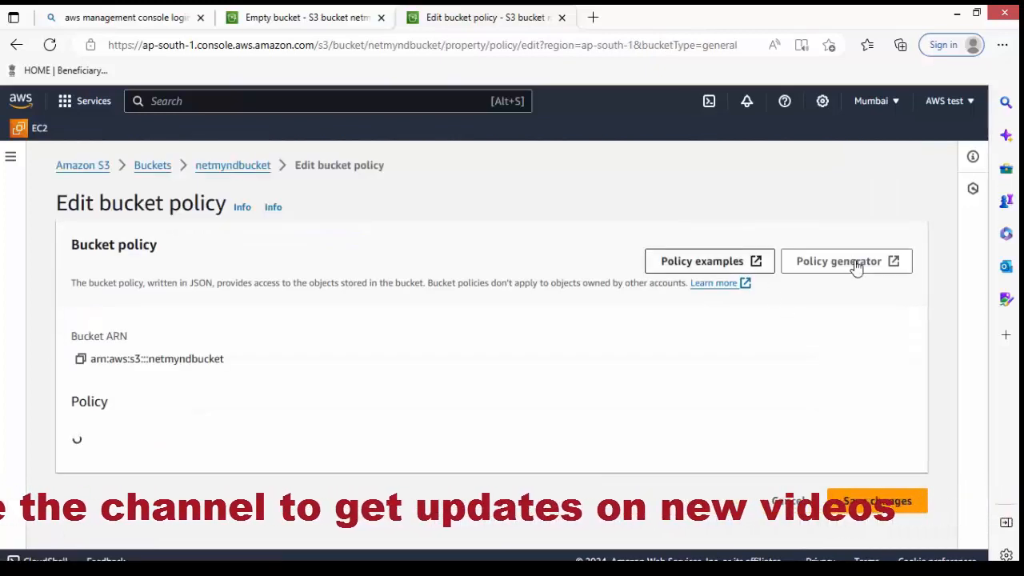
left_click(854, 267)
left_click(469, 26)
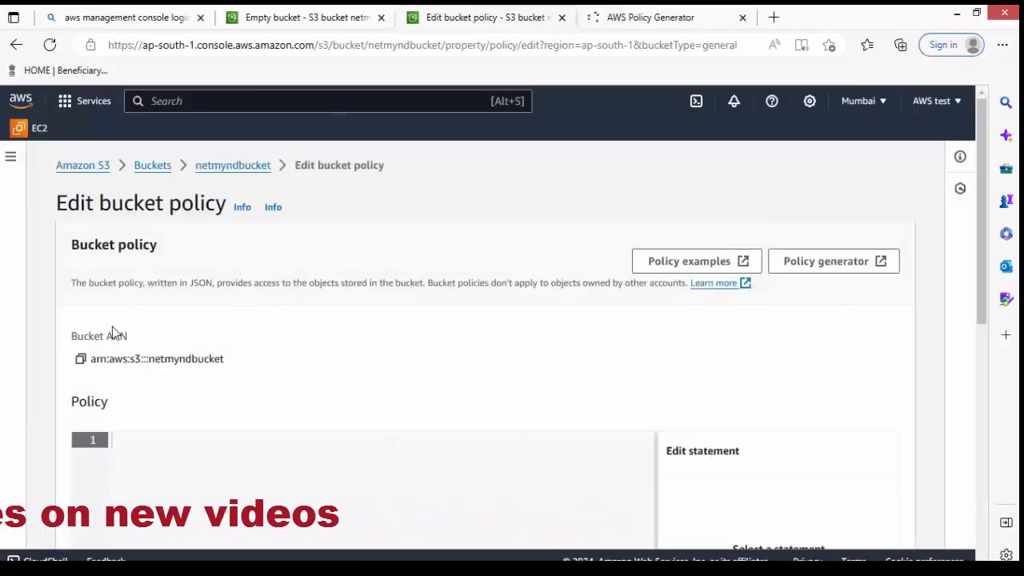
left_click(80, 359)
left_click(651, 19)
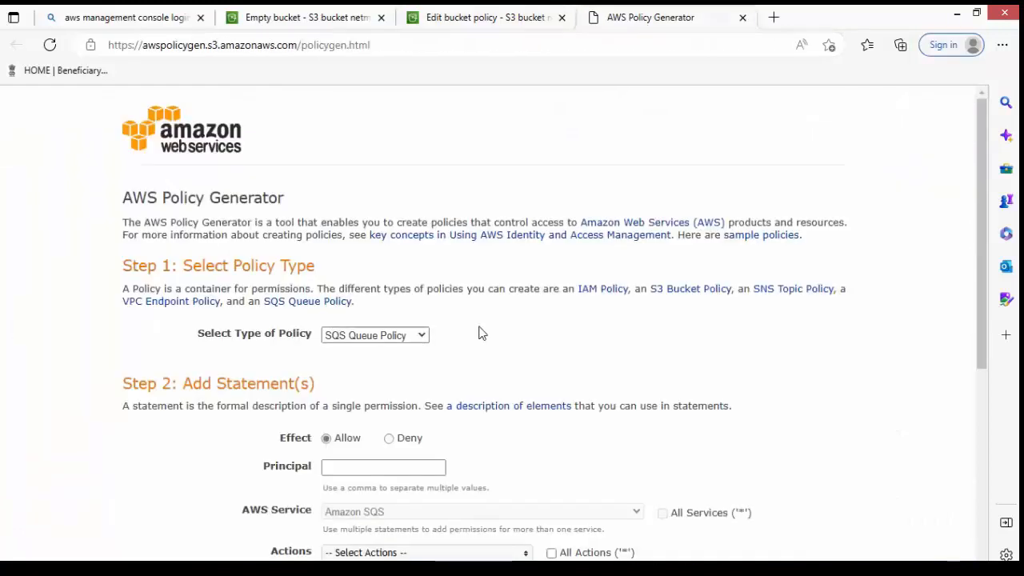
Step: Set the policy type to S3 Bucket Policy and enter * as the principal
left_click(411, 336)
left_click(400, 365)
left_click(382, 466)
left_click(382, 466)
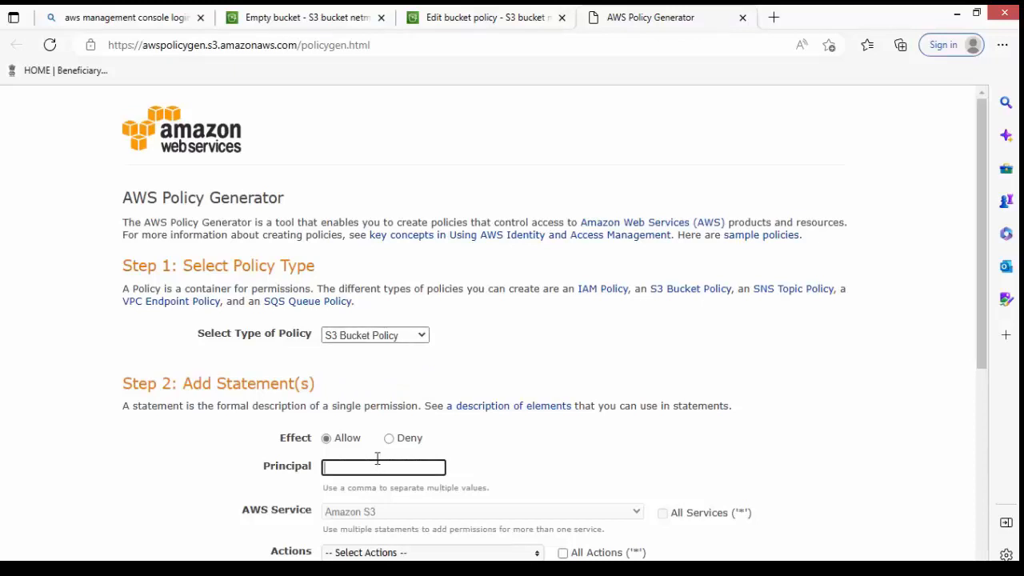
type("*")
Step: Add an Allow statement covering all actions for the ARN arn:aws:s3:::netmyndbucket
scroll(378, 458, "down", 3)
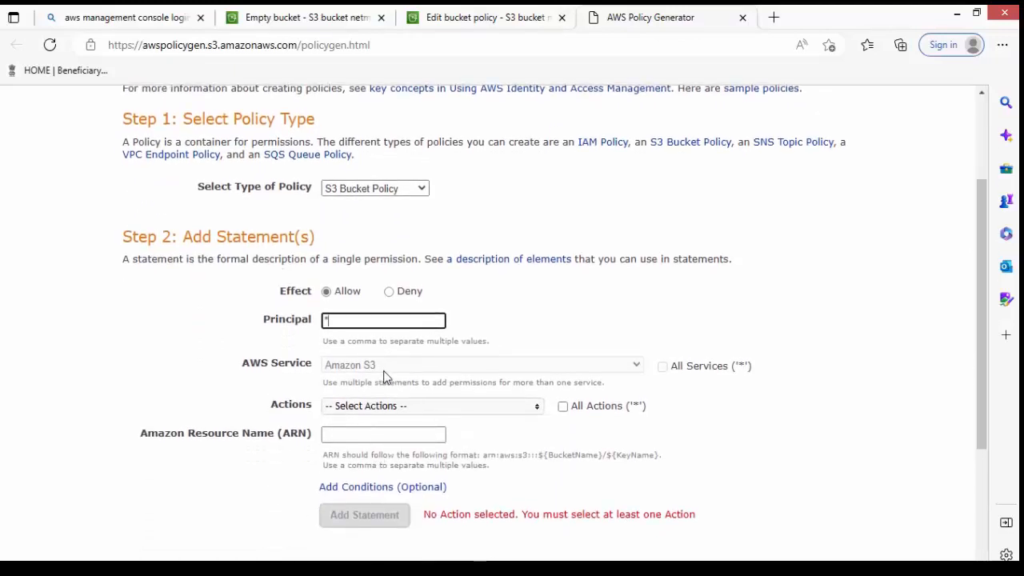
left_click(563, 406)
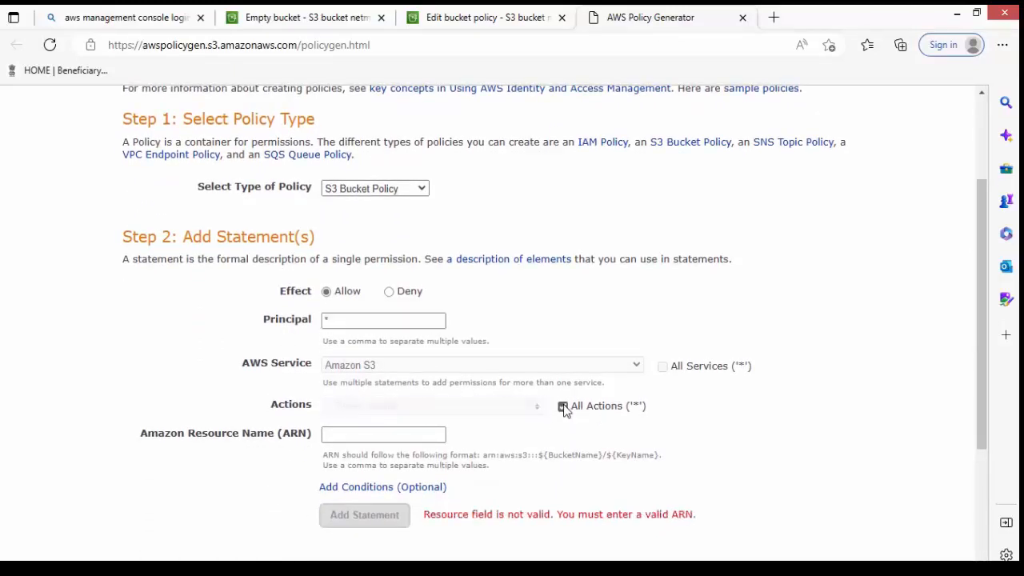
left_click(395, 433)
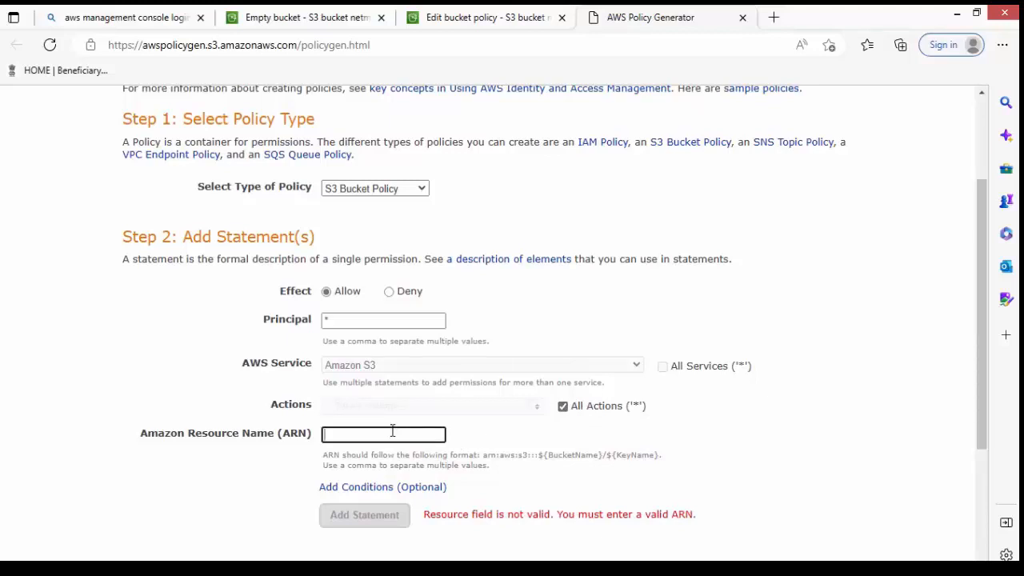
key("ctrl+v")
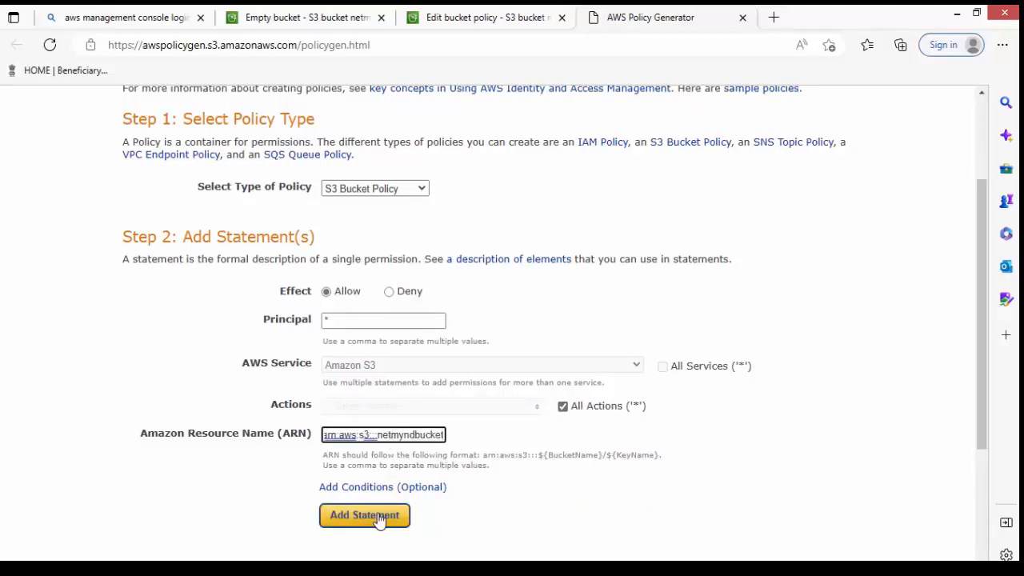
left_click(380, 516)
Step: Generate the policy, copy the whole JSON document and close it
scroll(379, 519, "down", 5)
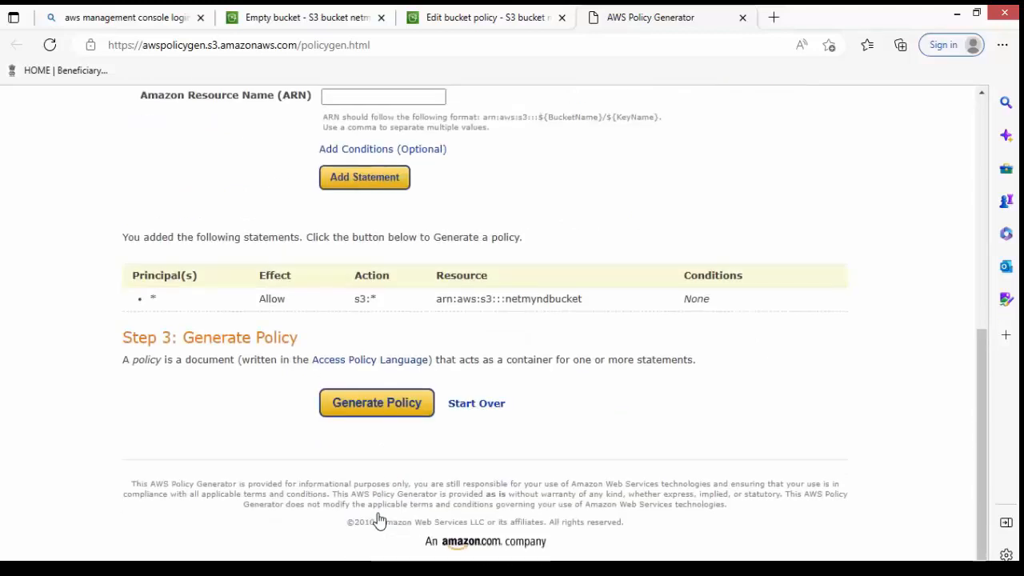
left_click(392, 407)
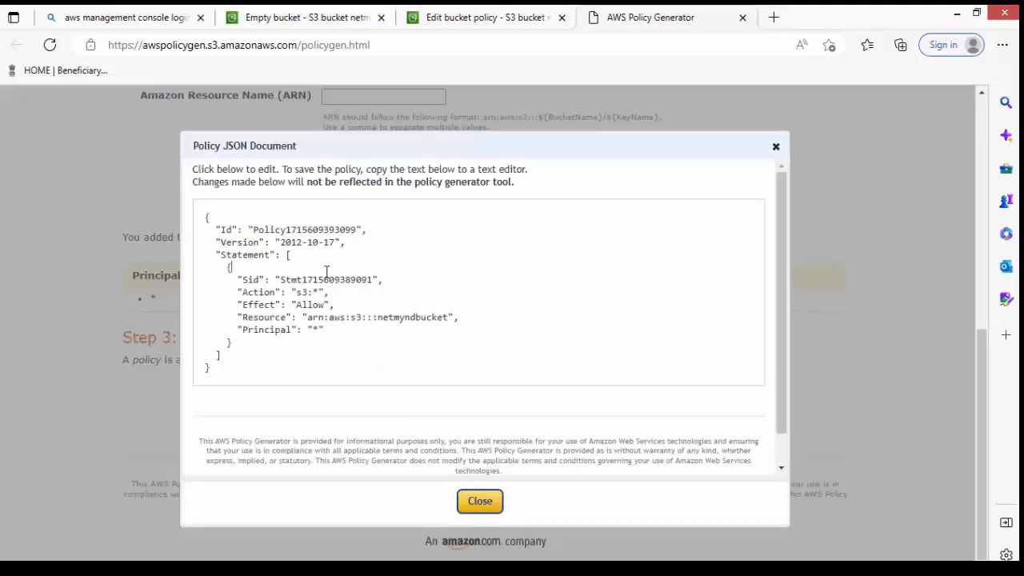
key("ctrl+a")
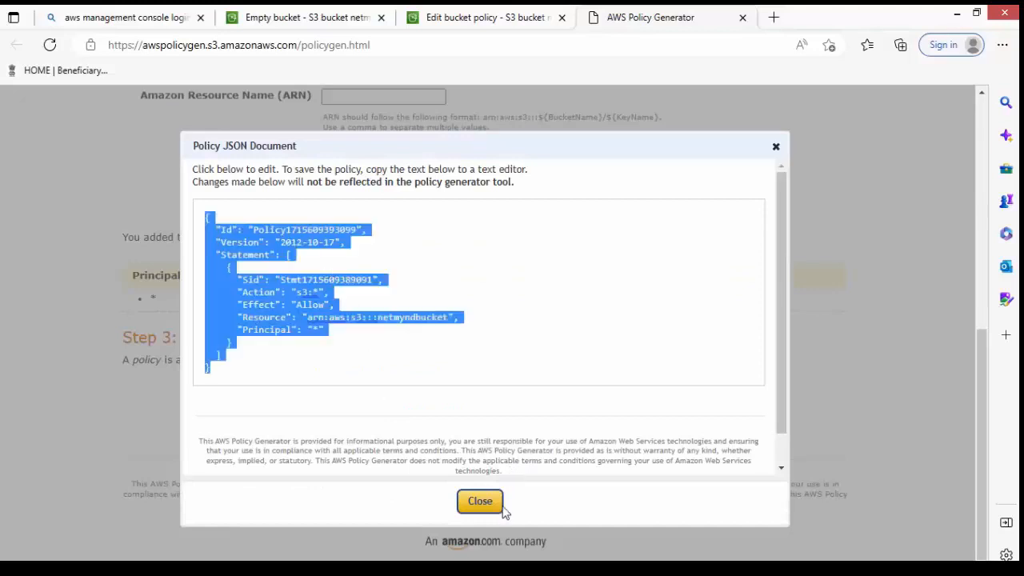
right_click(322, 285)
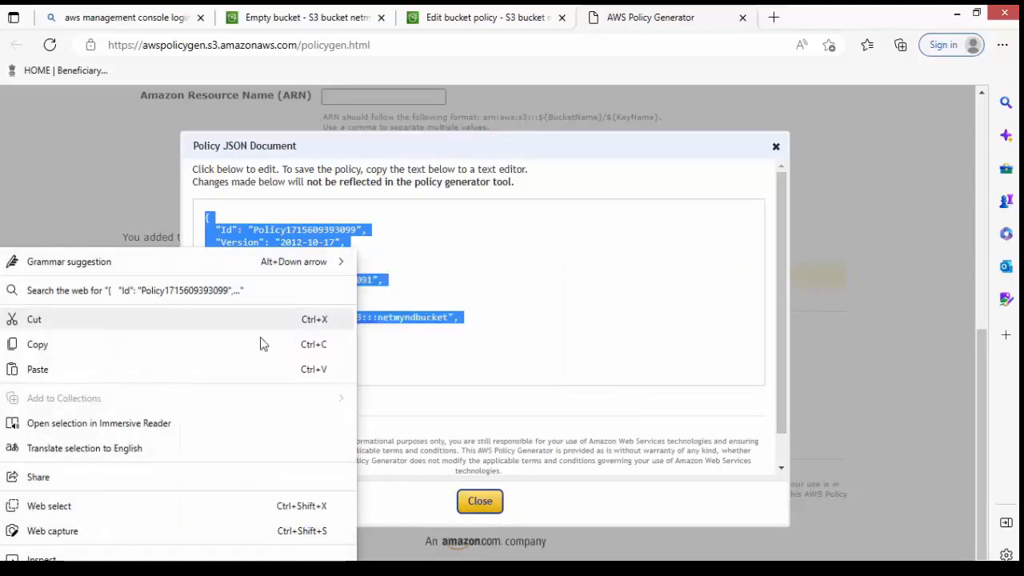
left_click(160, 358)
left_click(462, 505)
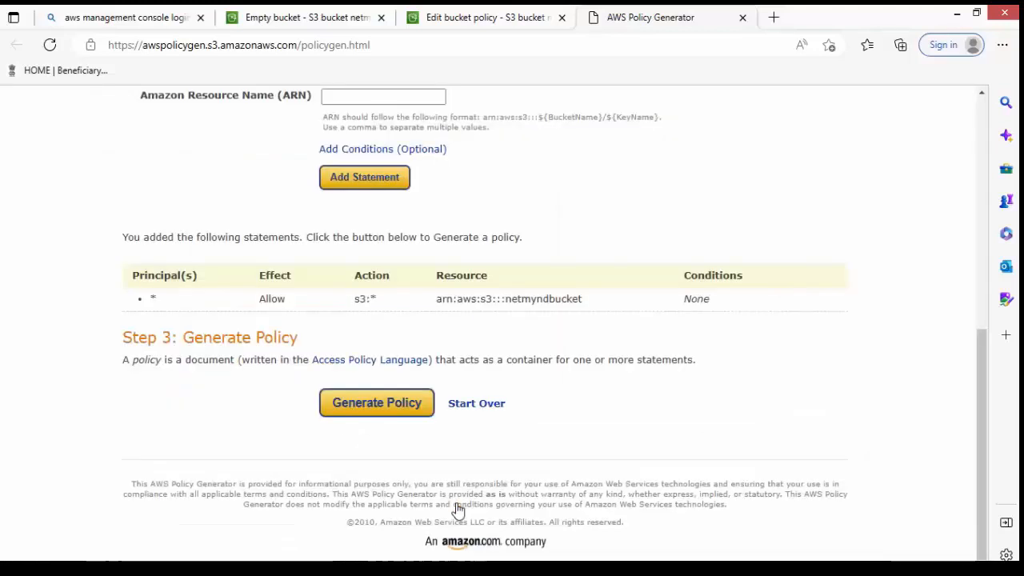
Step: Paste the JSON into netmyndbucket's bucket policy, append /* to the resource ARN, and save the changes
left_click(467, 22)
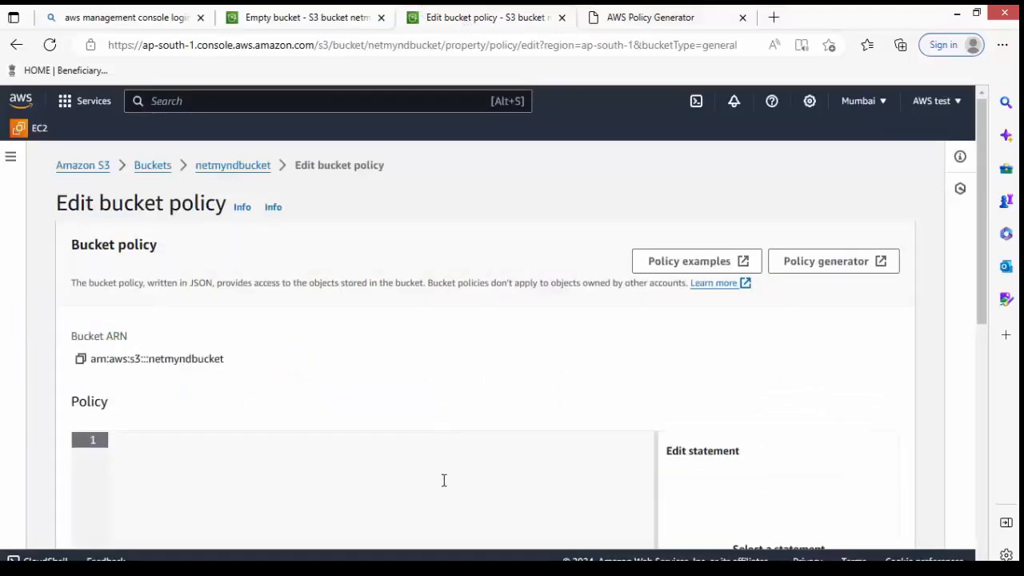
key("ctrl+v")
scroll(384, 417, "down", 2)
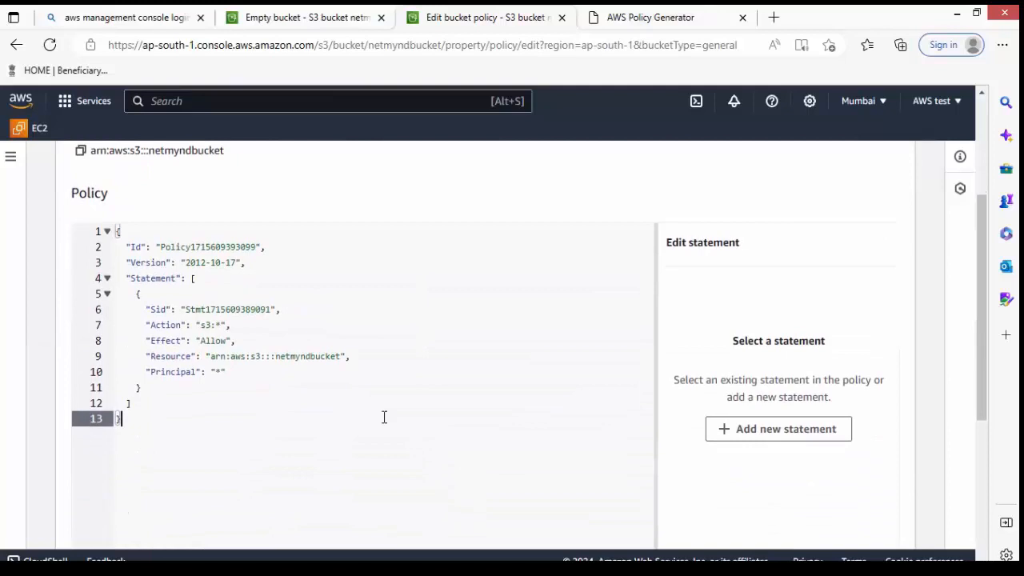
left_click(343, 357)
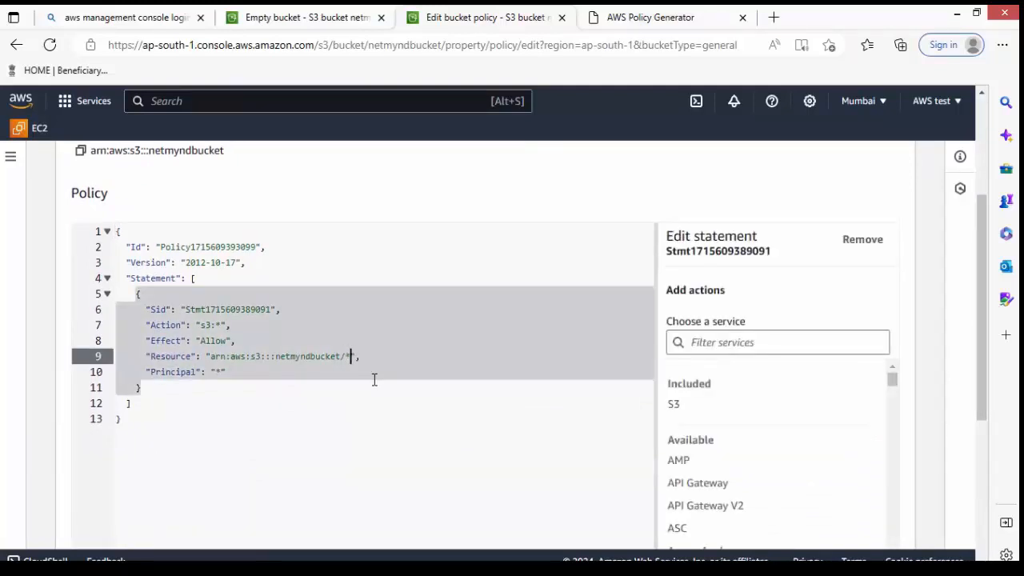
scroll(380, 383, "down", 4)
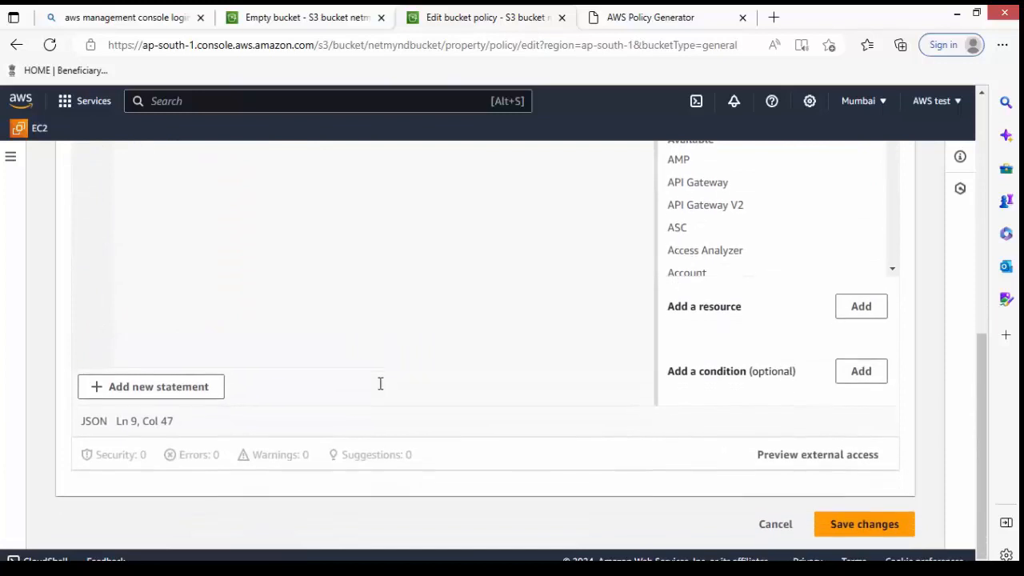
left_click(874, 532)
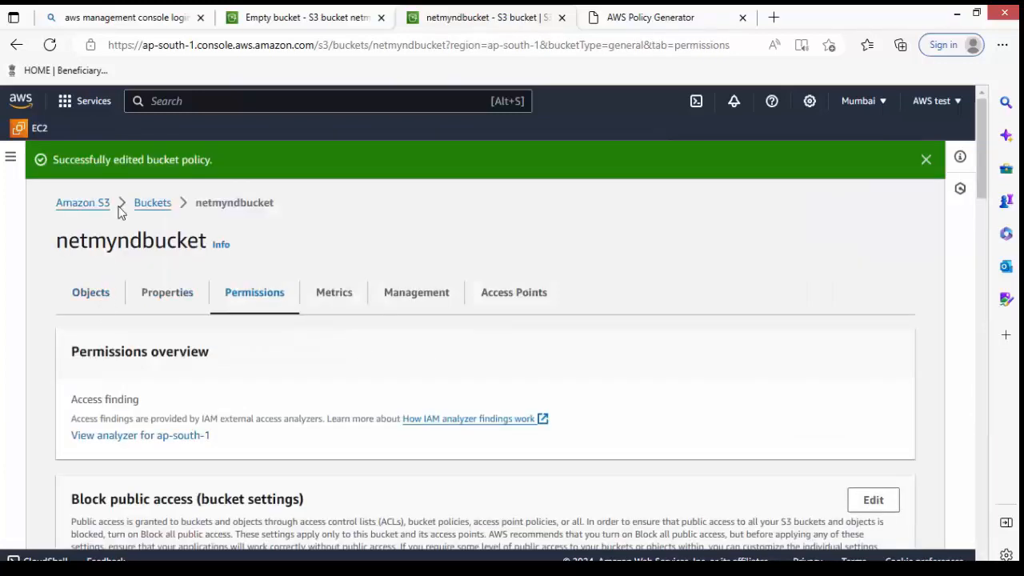
Step: Open the object S3 Versioning.txt in netmyndbucket and copy its object URL
left_click(86, 304)
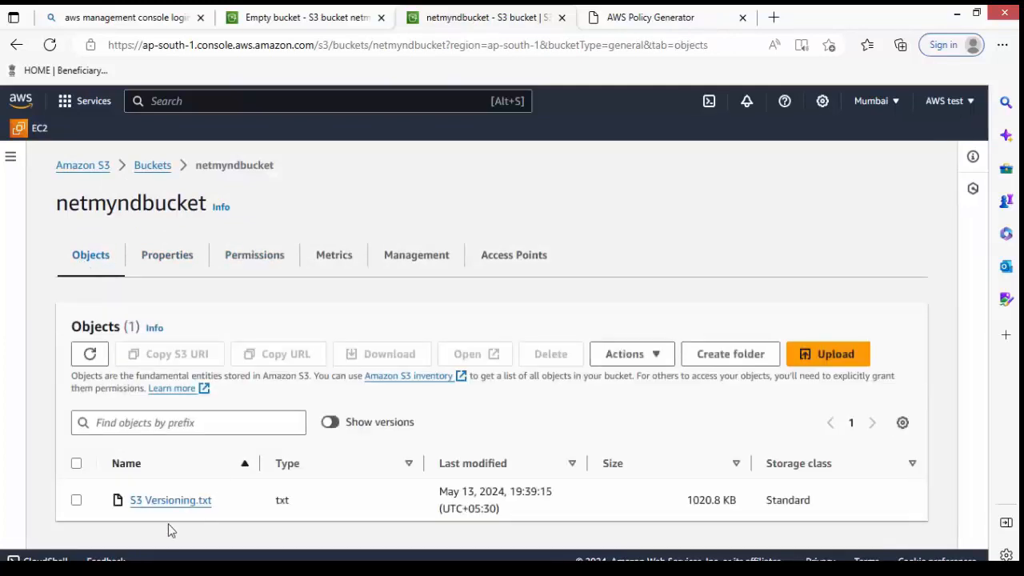
left_click(168, 502)
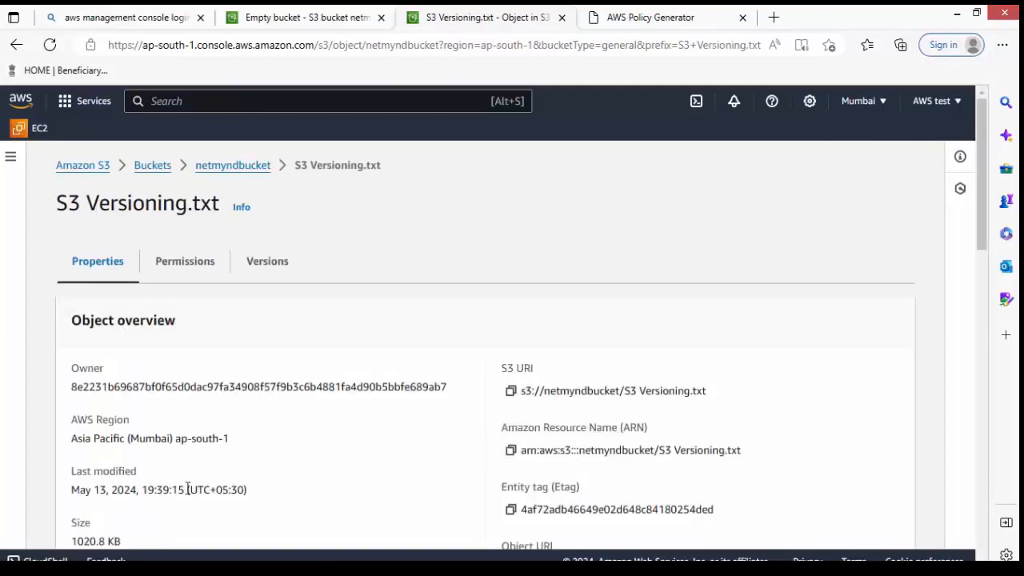
scroll(574, 370, "down", 3)
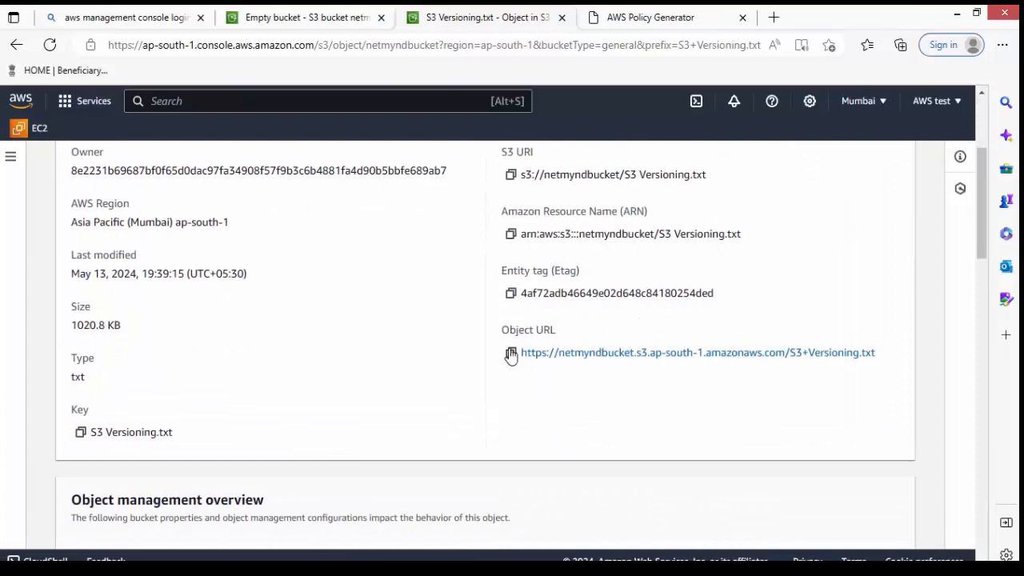
left_click(511, 353)
Step: Load the copied object URL in a new browser tab, check the file's text, and close that tab
left_click(773, 17)
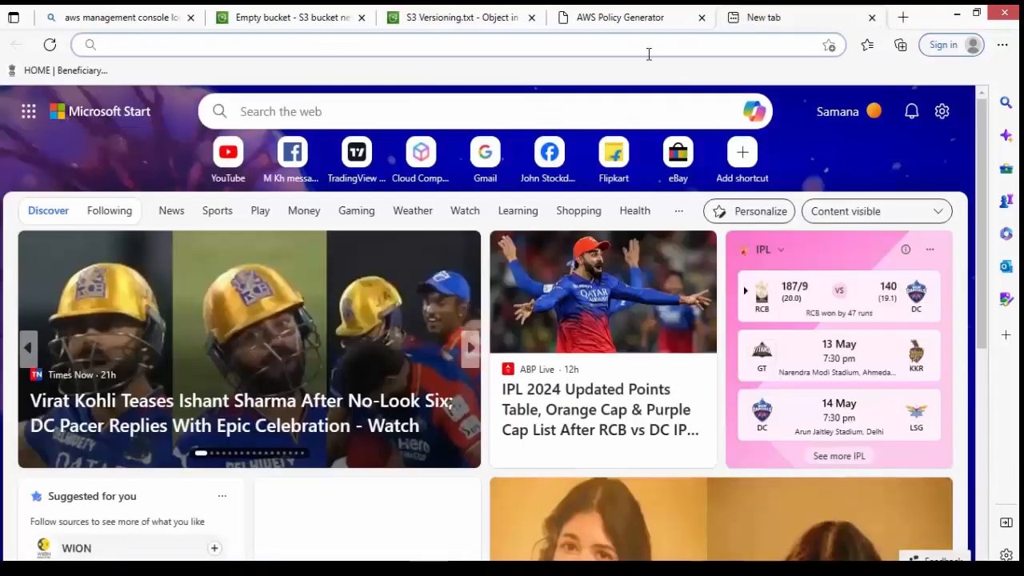
left_click(646, 44)
key("ctrl+v")
key("Return")
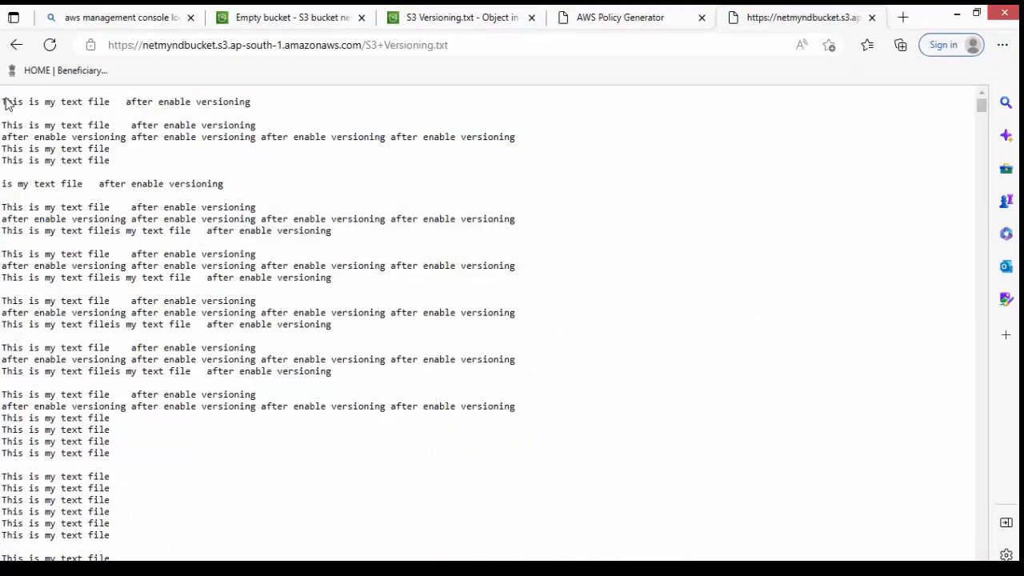
left_click_drag(4, 102, 216, 544)
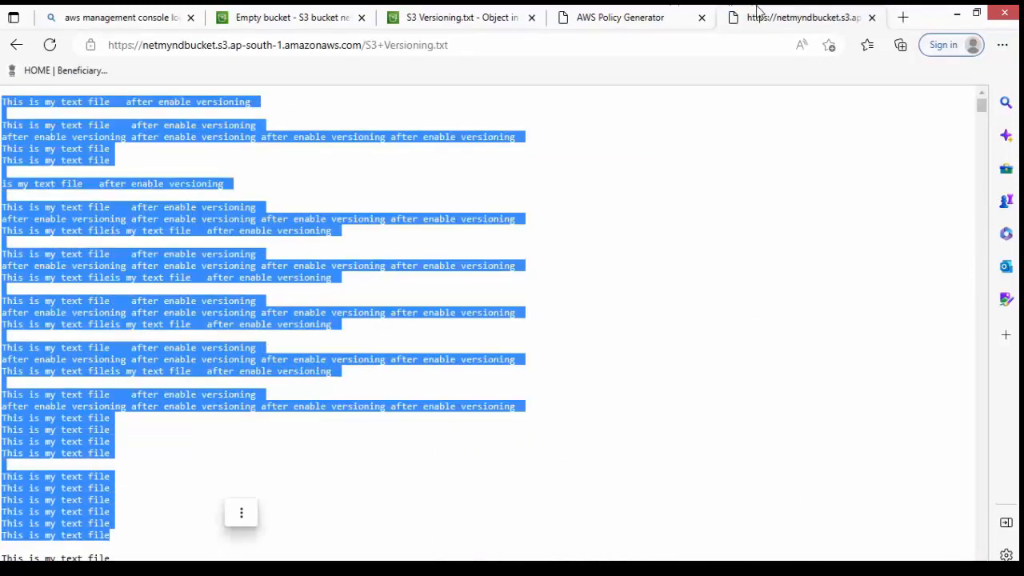
left_click(872, 17)
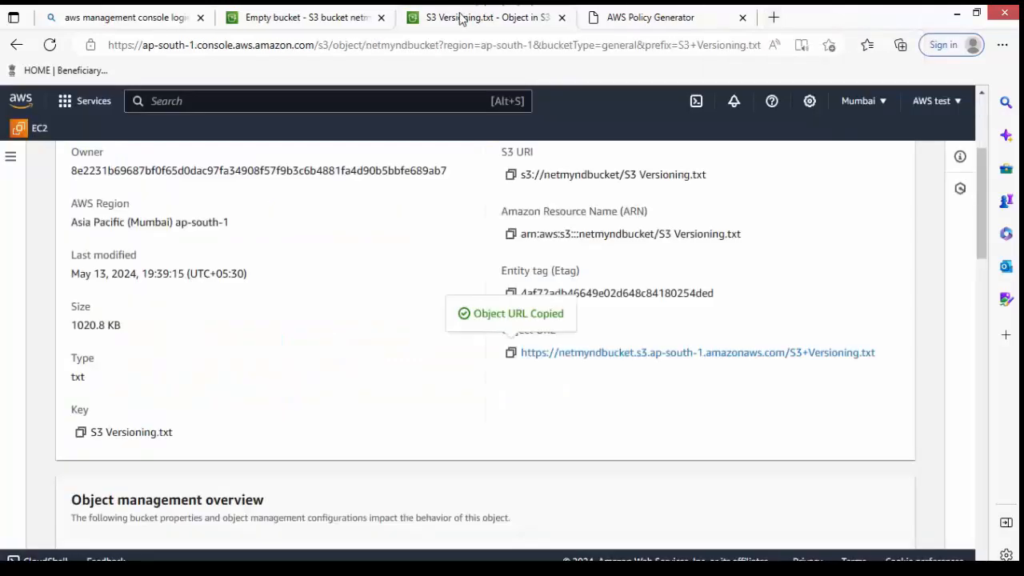
Step: Return to the bucket list, start creating a new bucket, and switch the region to US East (Ohio) us-east-2
scroll(306, 284, "up", 3)
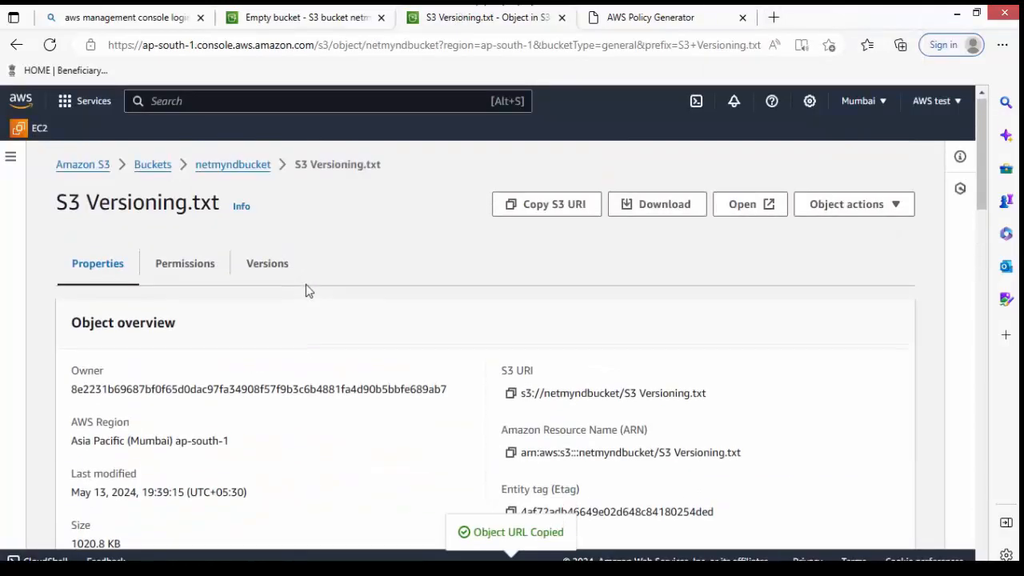
left_click(151, 165)
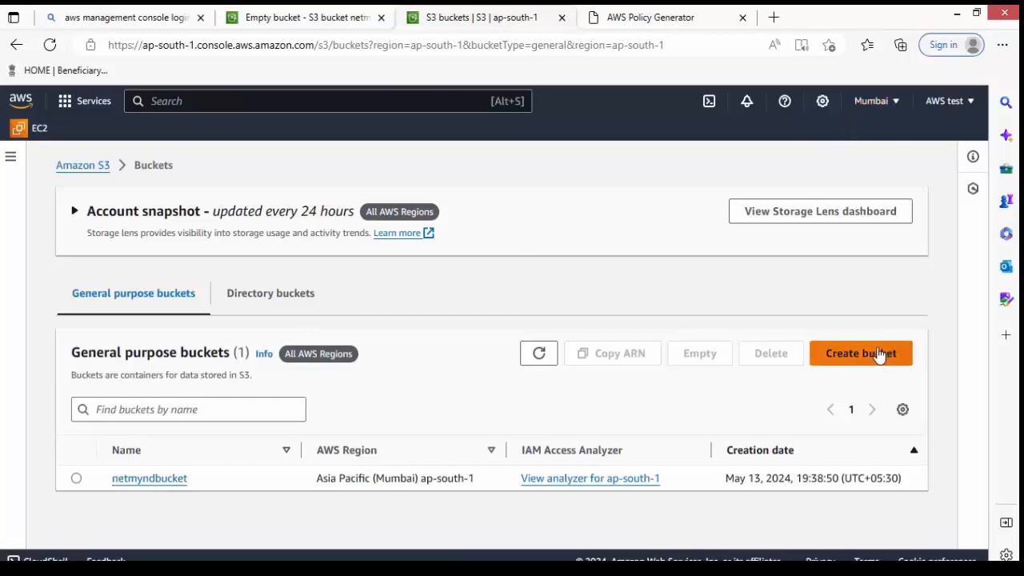
double_click(384, 479)
left_click(853, 355)
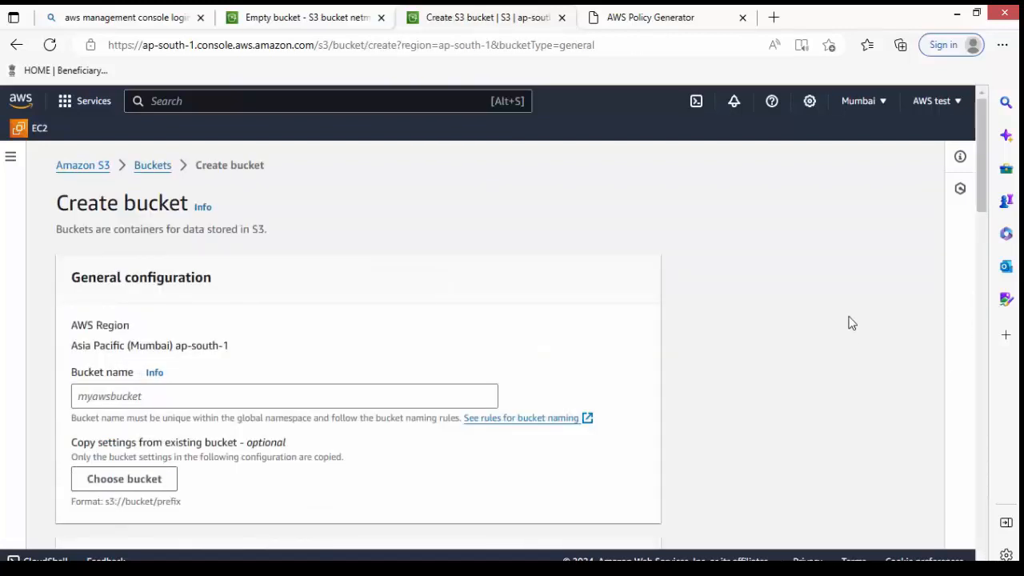
left_click(869, 112)
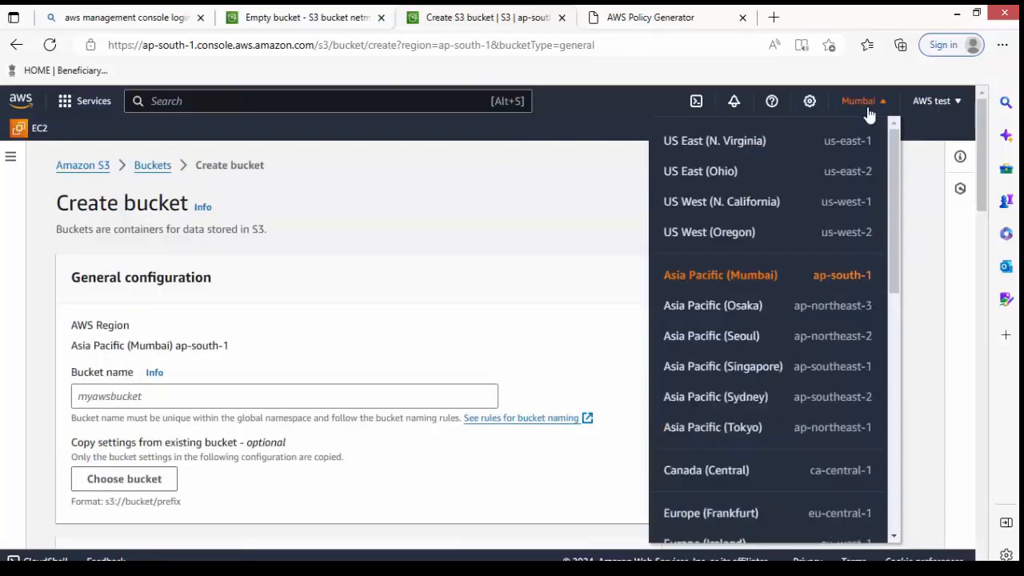
left_click(726, 174)
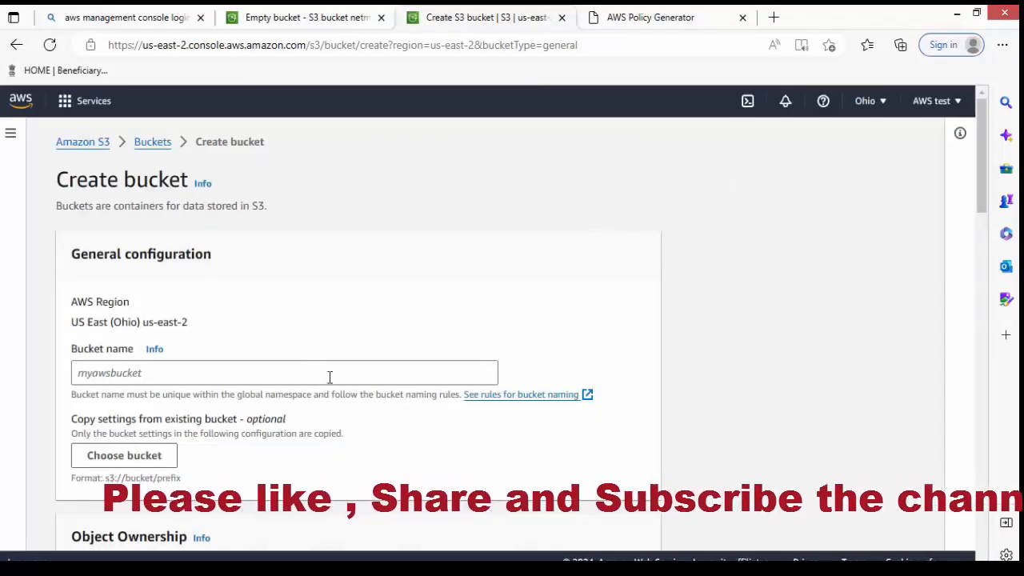
Step: Name the new Ohio bucket bucketohio
left_click(325, 372)
type("bu")
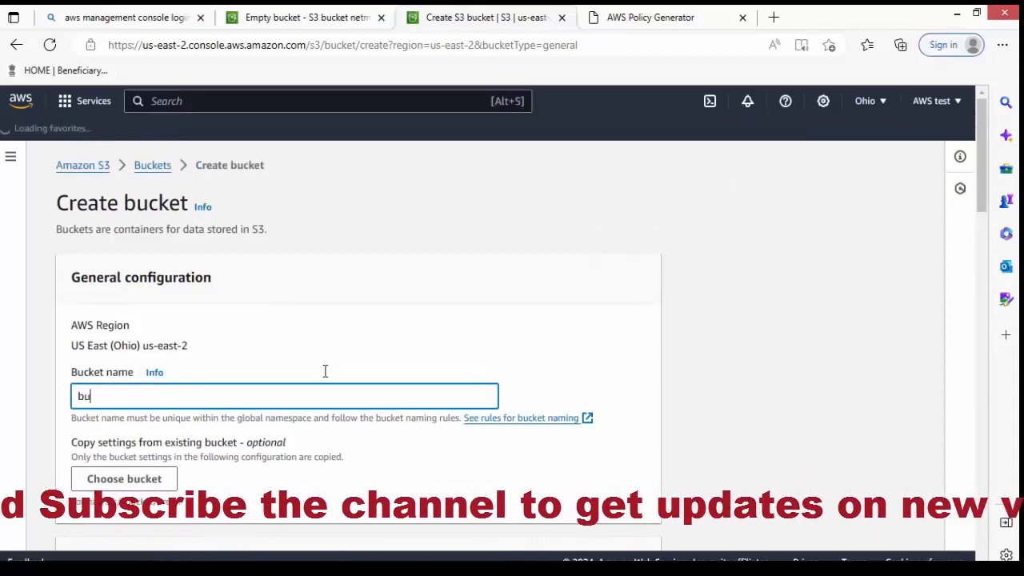
type("cketo")
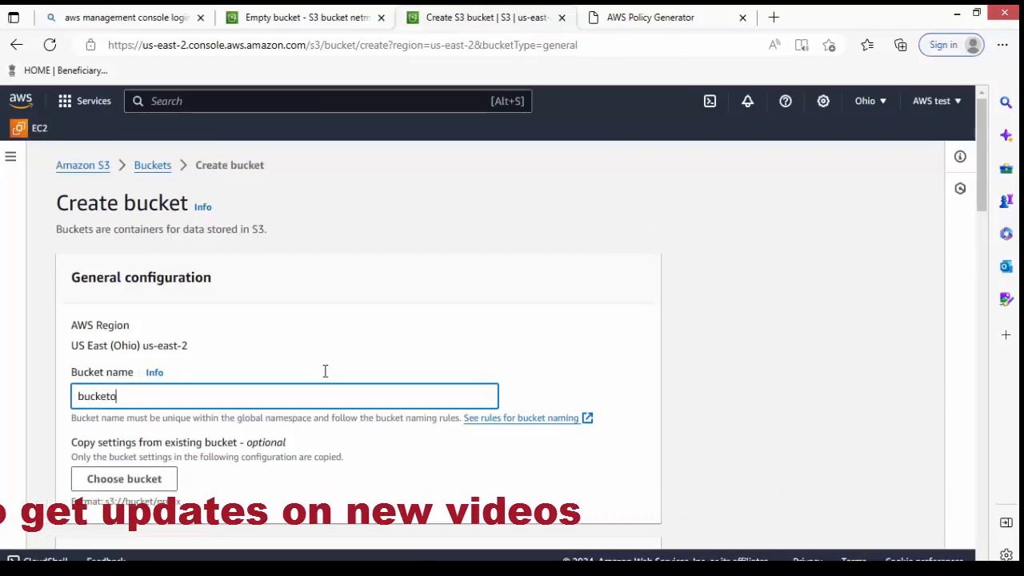
type("hio")
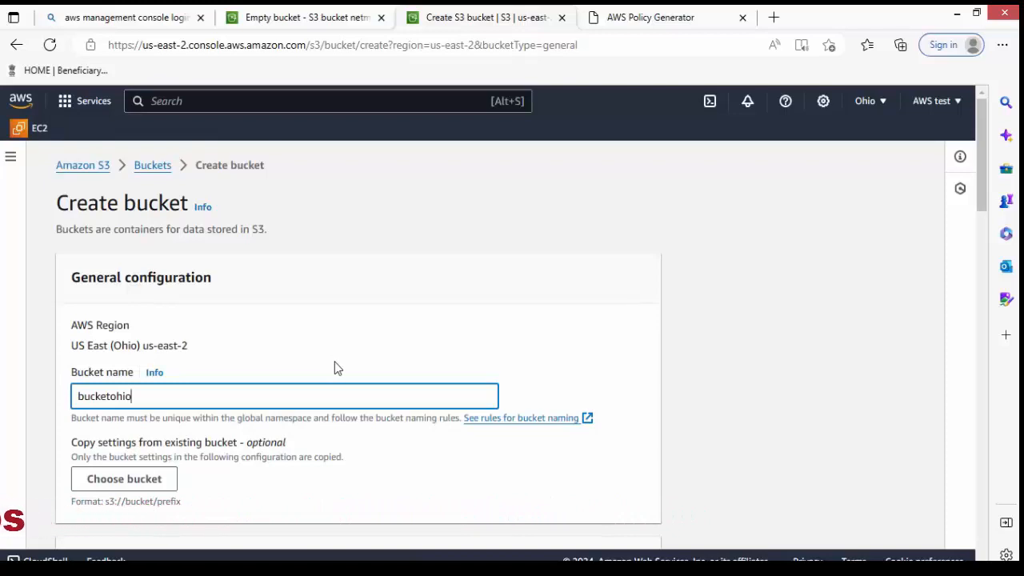
Step: Try to create bucketohio with Block all public access turned off and acknowledged, and Bucket Versioning enabled
scroll(335, 362, "down", 4)
scroll(335, 361, "down", 4)
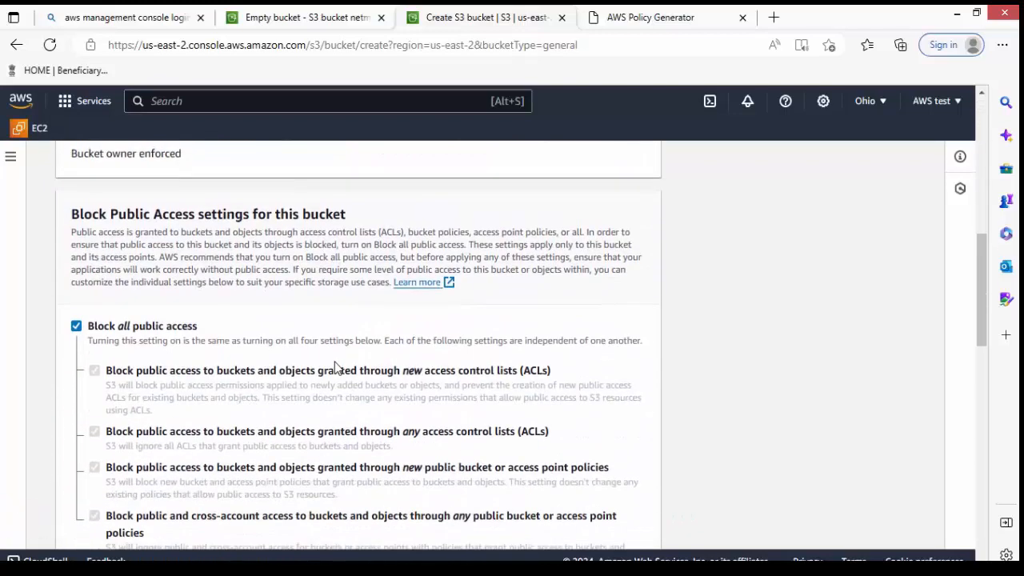
left_click(76, 325)
scroll(78, 335, "down", 5)
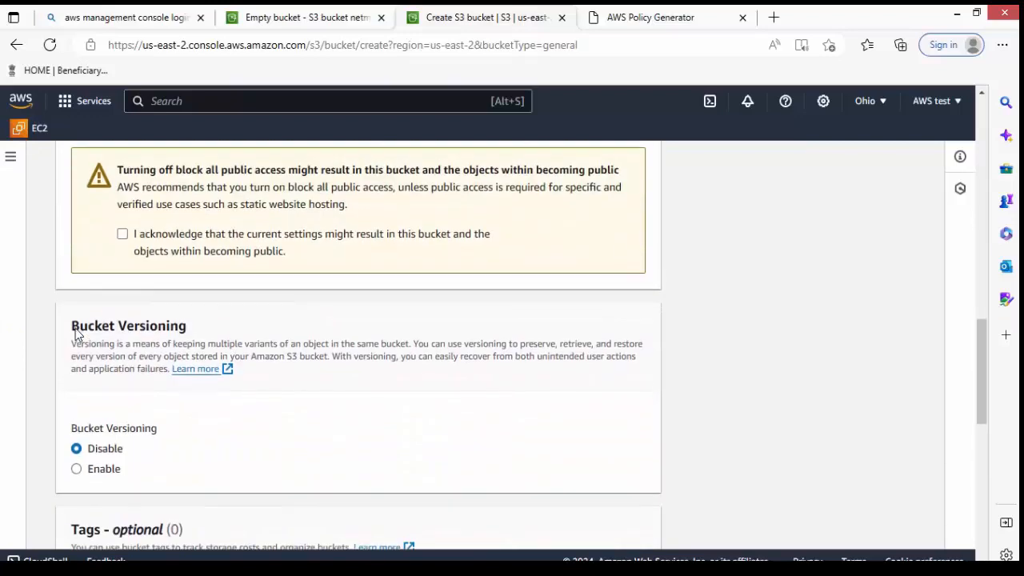
left_click(94, 467)
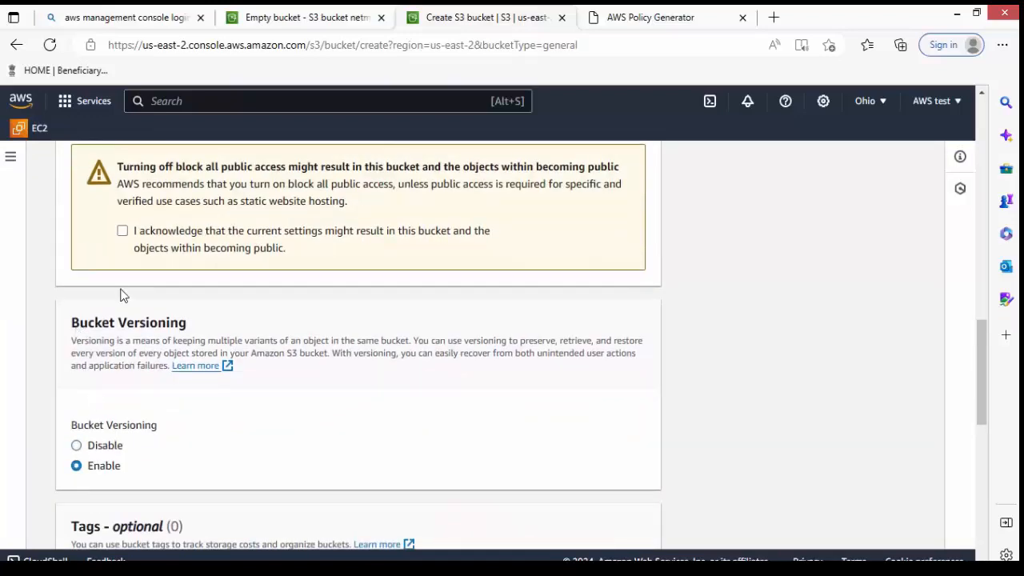
scroll(406, 302, "down", 8)
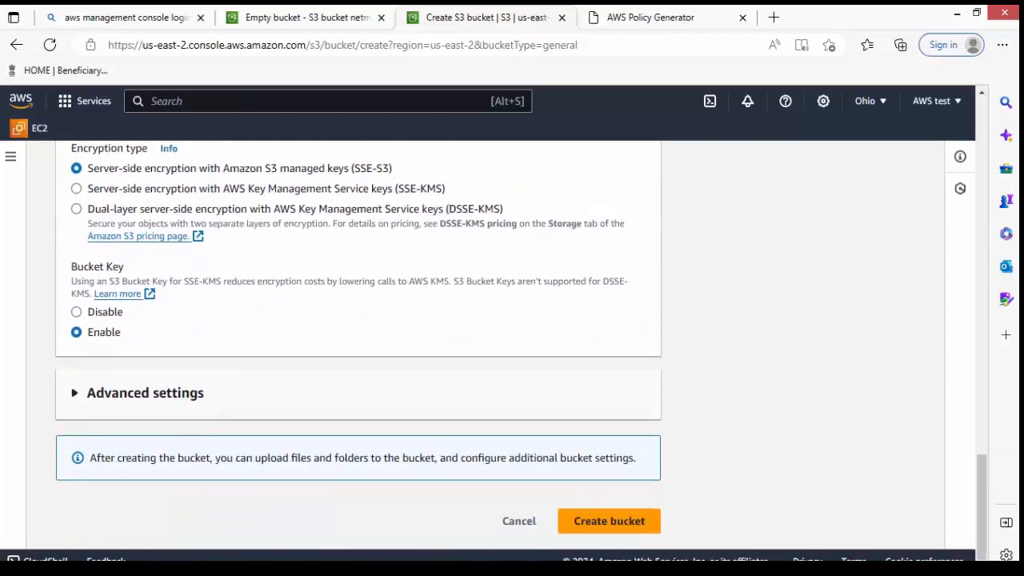
left_click(607, 526)
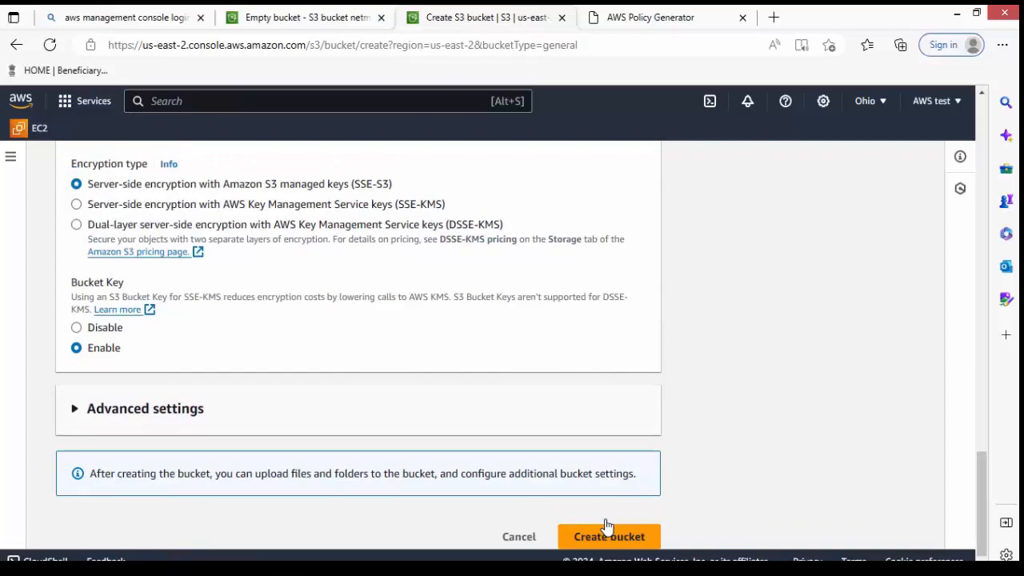
Step: Change the bucket name to bucketohio1234 and try again to create the bucket
scroll(606, 523, "up", 15)
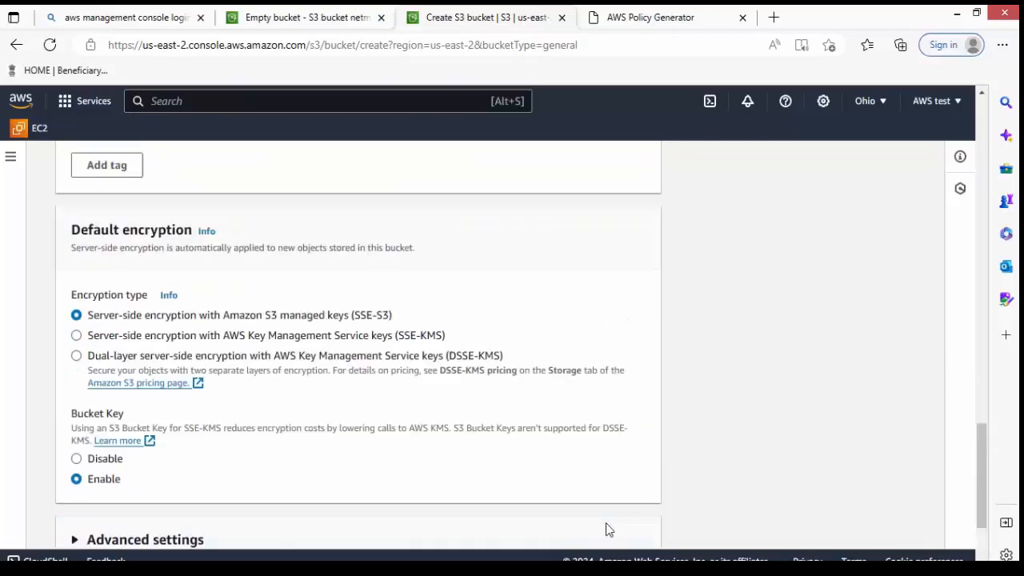
scroll(606, 524, "up", 6)
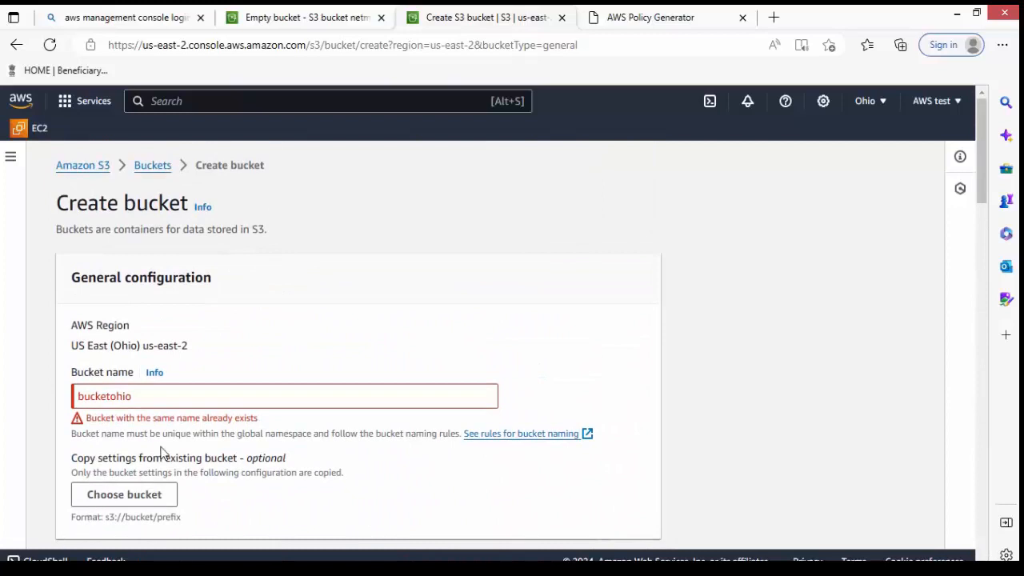
double_click(89, 419)
left_click(86, 427)
left_click(131, 395)
type("1234")
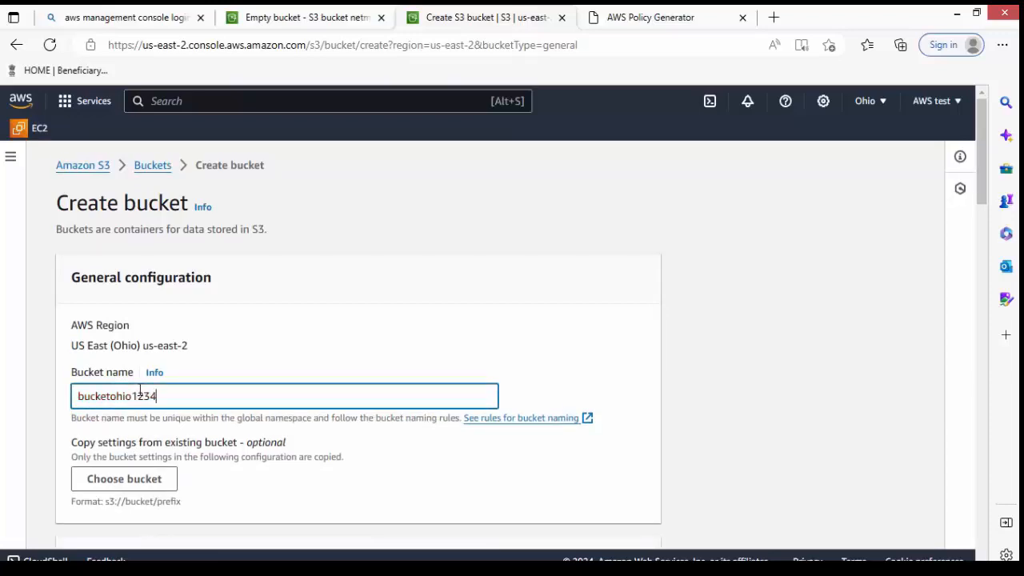
scroll(140, 392, "down", 20)
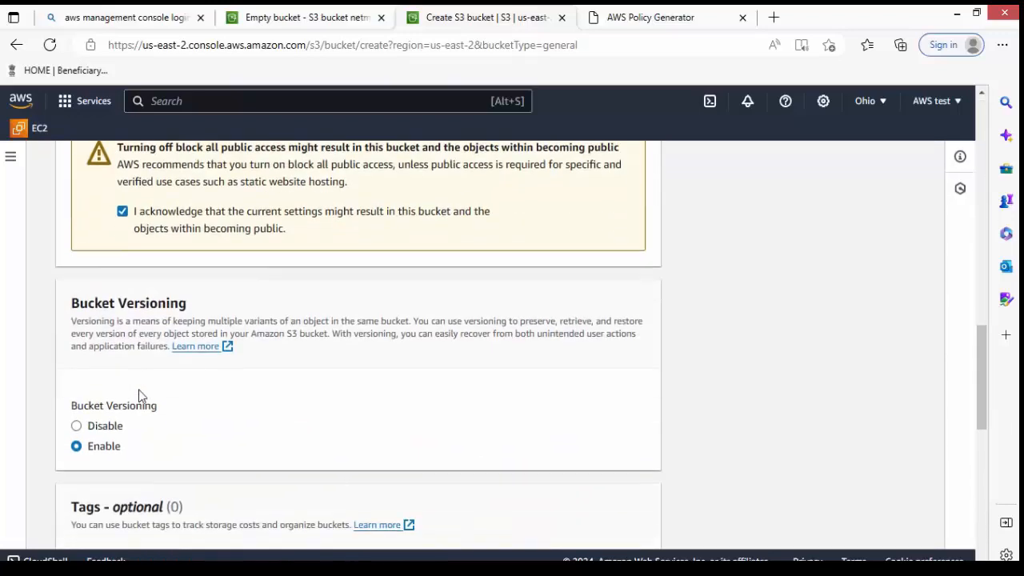
left_click(632, 521)
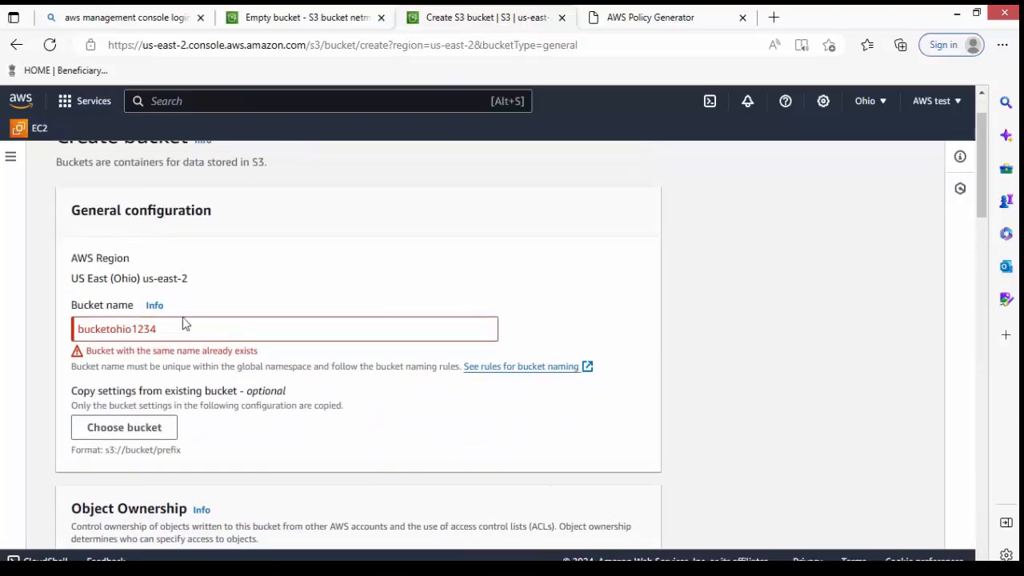
Step: Rename the bucket to bucketohio3366, create it, and dismiss the success notification
left_click(174, 326)
key("BackSpace")
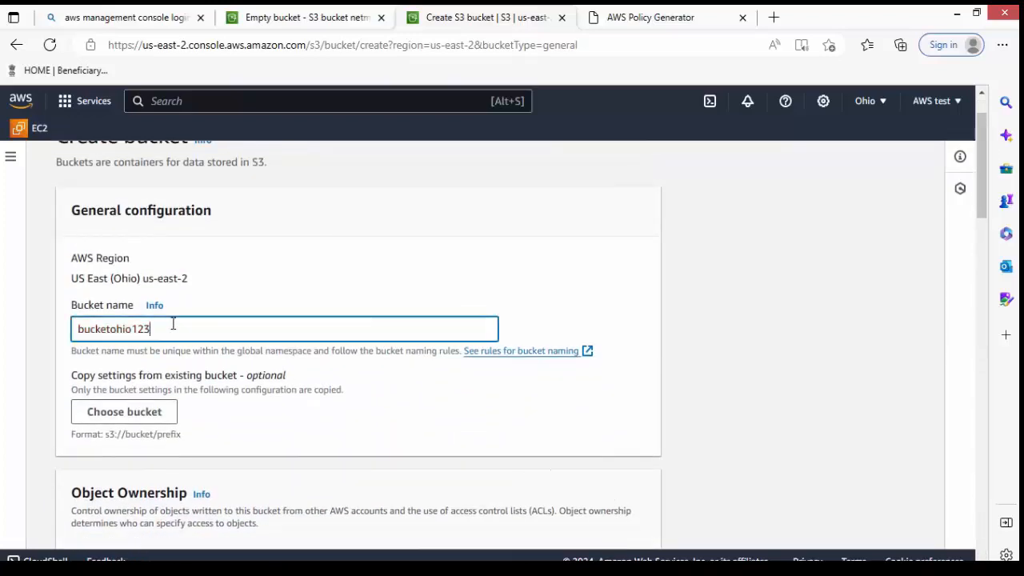
type("366")
scroll(195, 361, "down", 15)
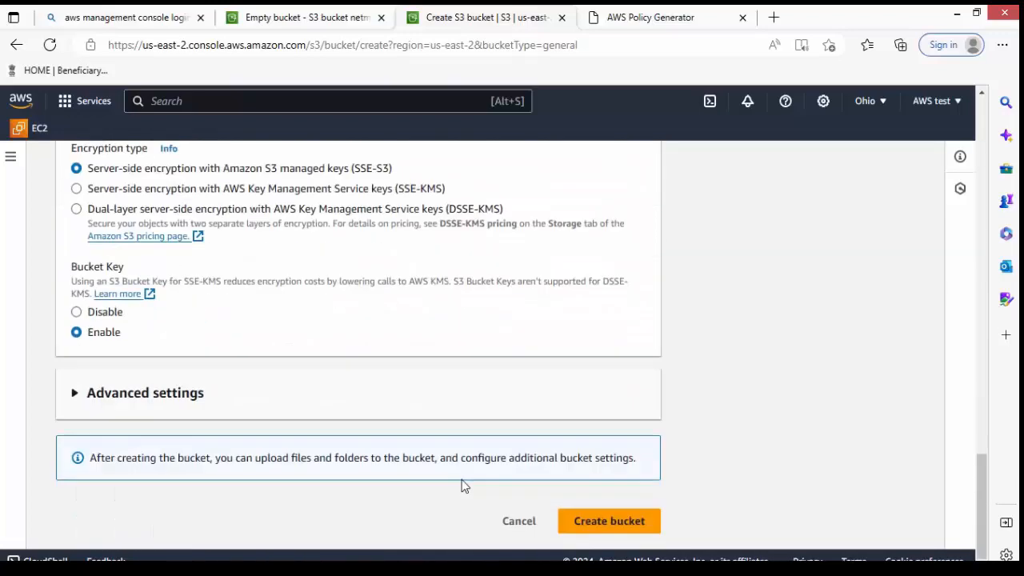
left_click(641, 525)
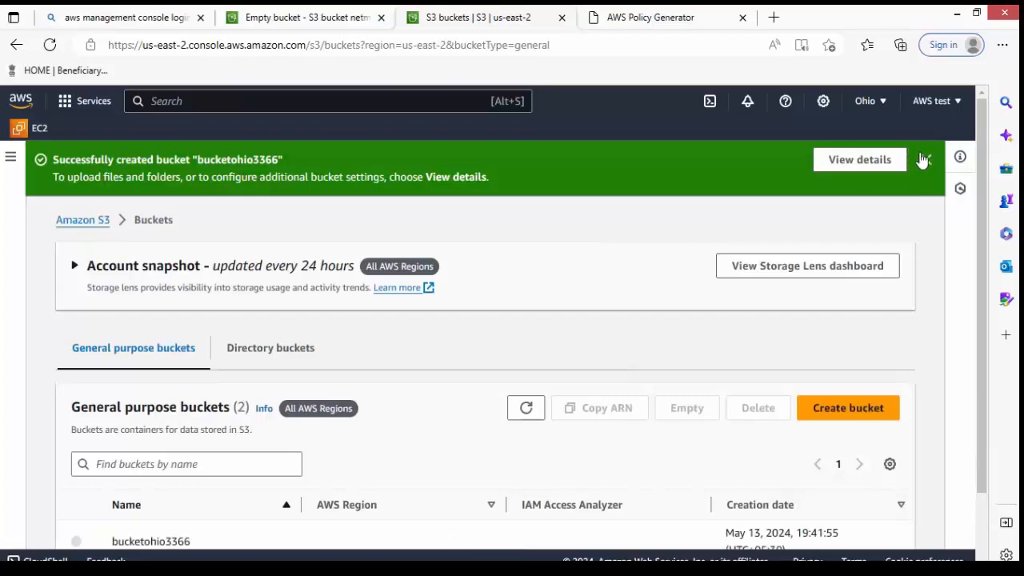
left_click(925, 160)
Step: Compare the AWS regions of bucketohio3366 and netmyndbucket in the bucket list
scroll(662, 298, "down", 1)
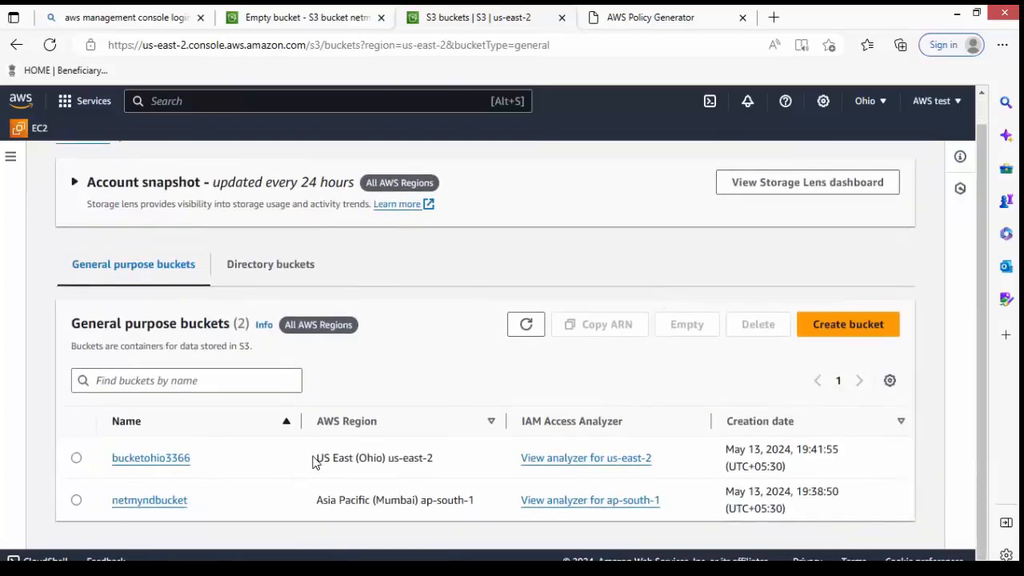
left_click_drag(315, 461, 433, 464)
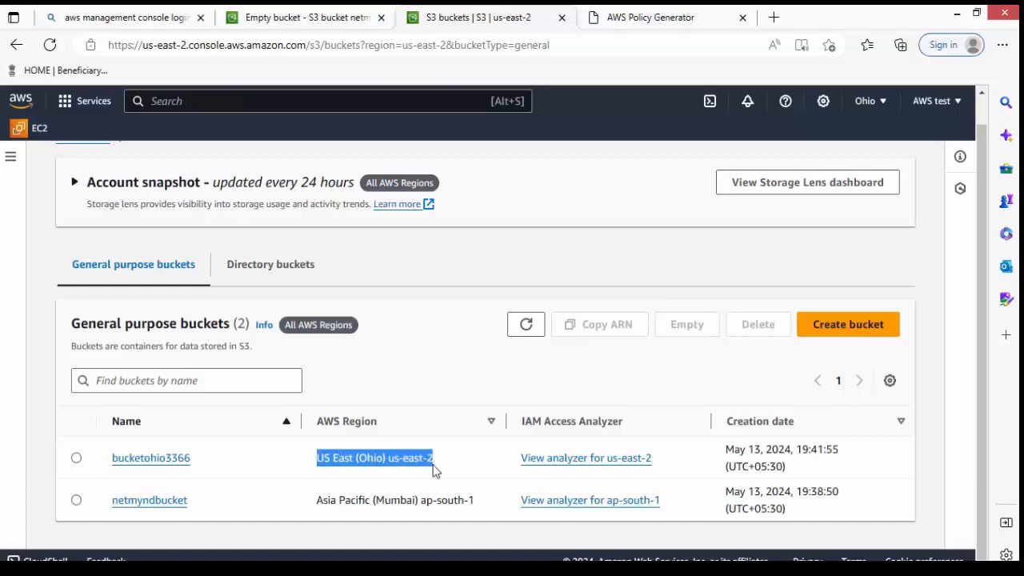
left_click_drag(316, 504, 495, 522)
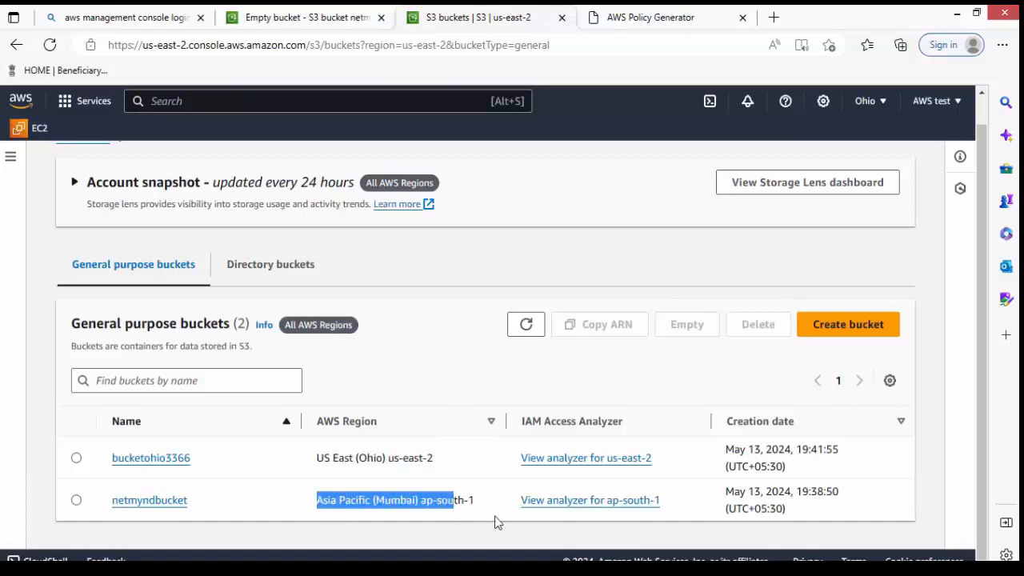
left_click(499, 517)
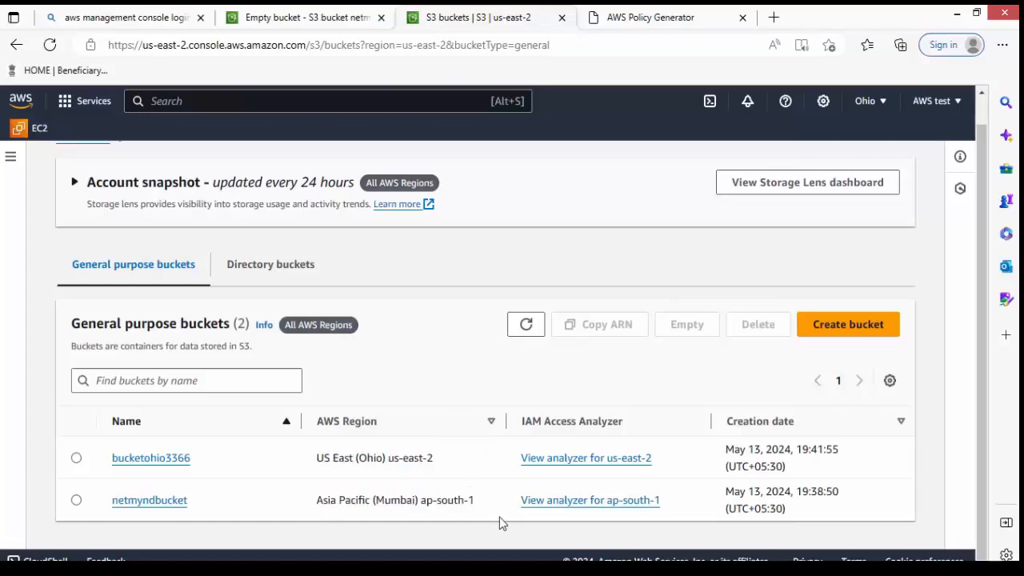
Step: Check the Bucket Versioning status in bucketohio3366's properties, and return to the bucket list
left_click(126, 461)
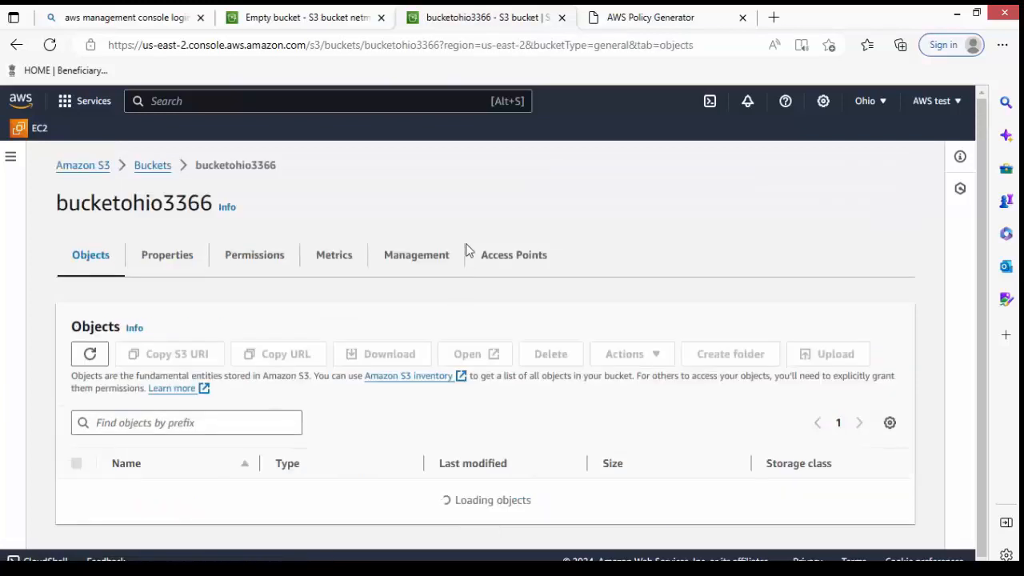
left_click(167, 256)
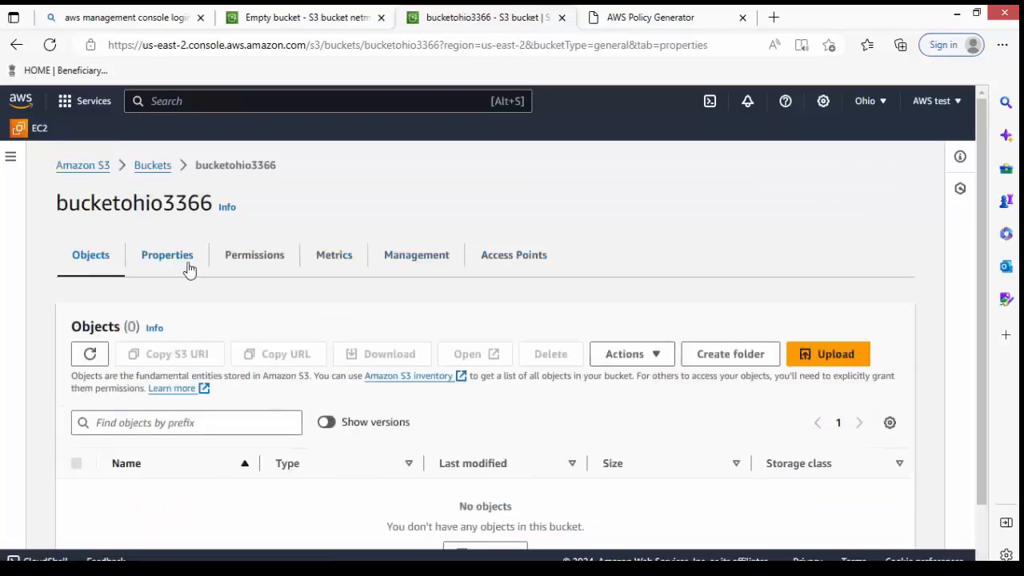
scroll(189, 271, "down", 4)
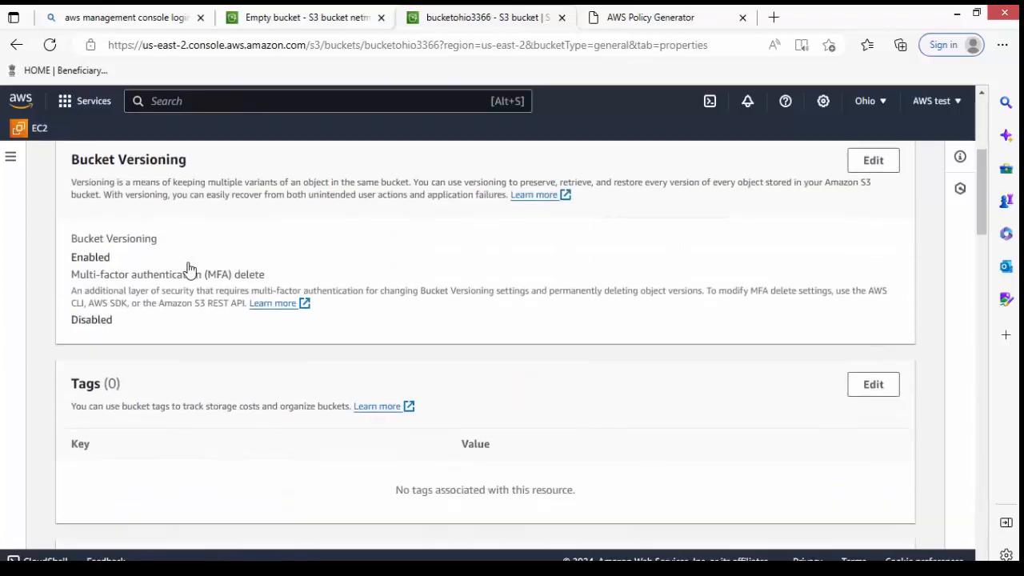
double_click(90, 257)
scroll(286, 277, "up", 4)
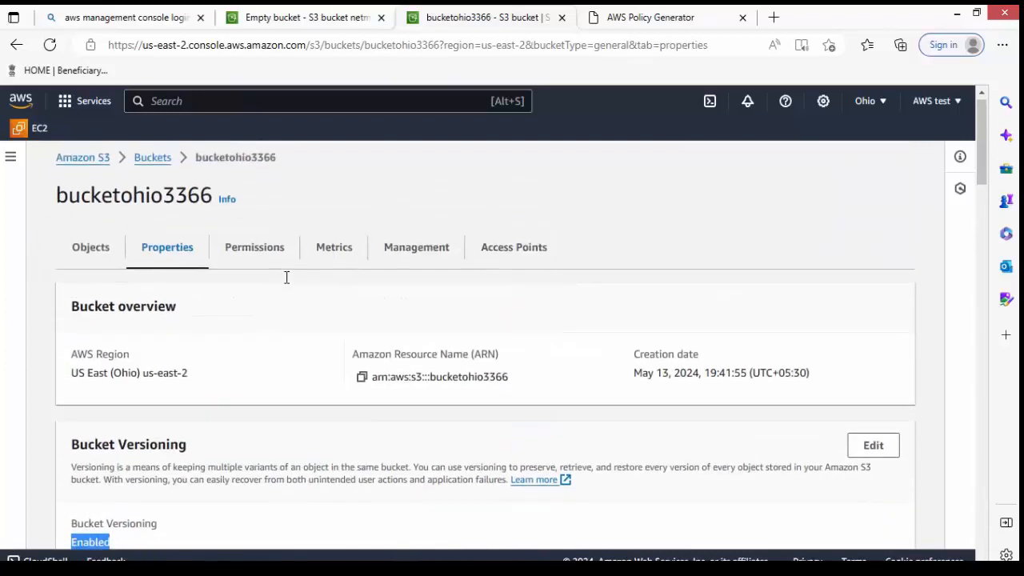
left_click(157, 169)
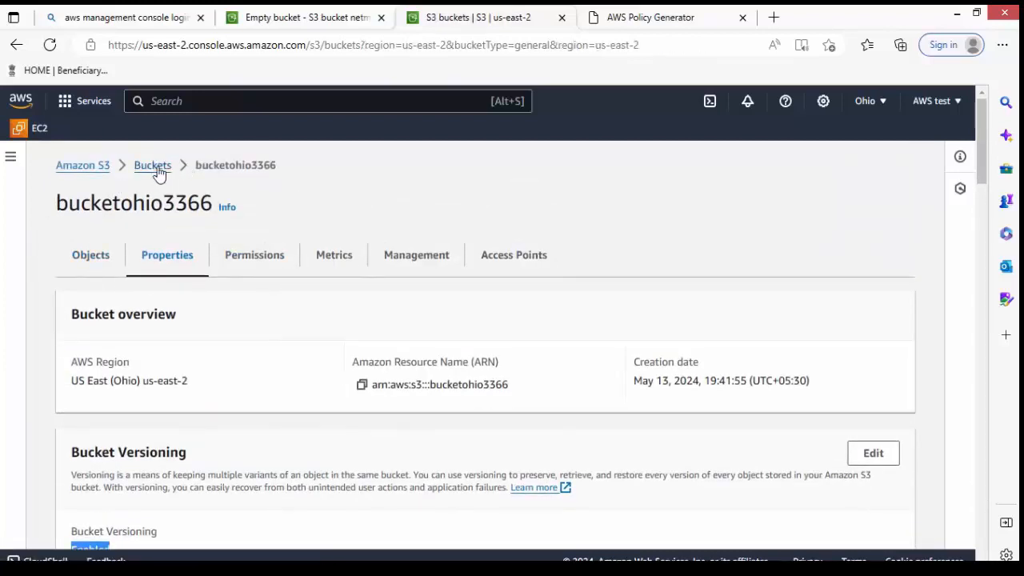
Step: Check the Bucket Versioning status in netmyndbucket's properties, and go back to the list of buckets
left_click(149, 504)
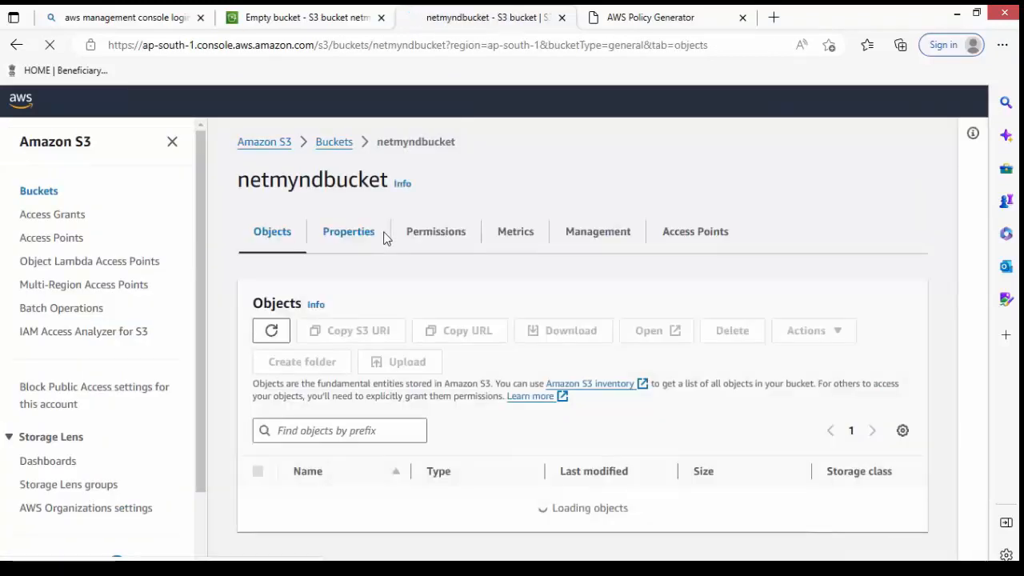
left_click(363, 234)
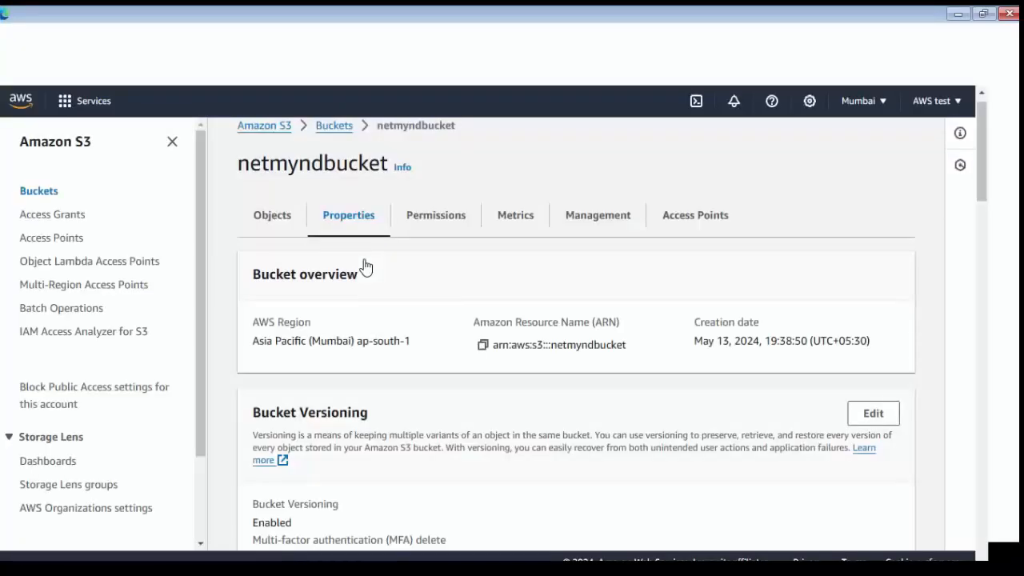
scroll(366, 266, "down", 4)
left_click_drag(305, 235, 244, 241)
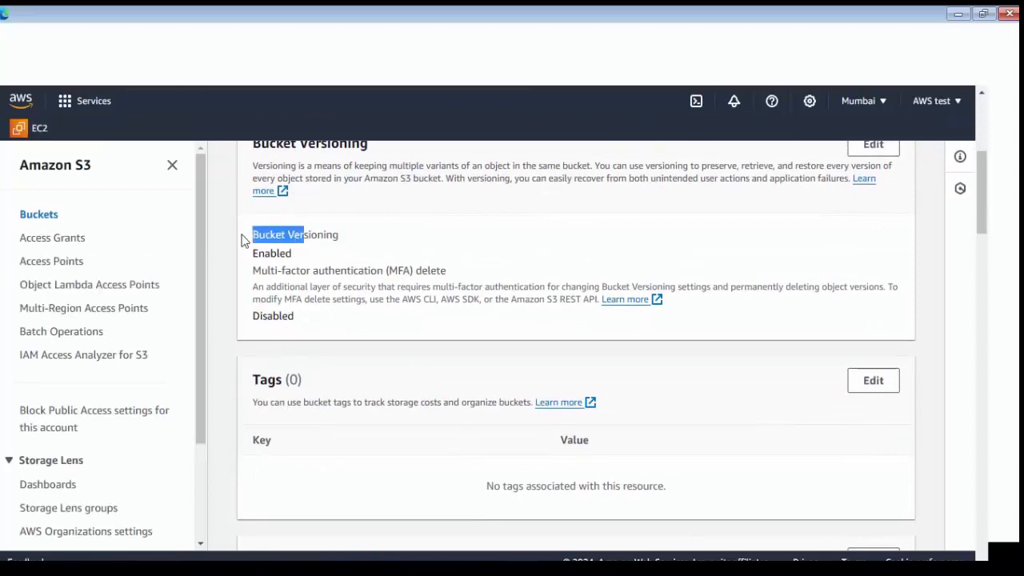
left_click(290, 272)
scroll(294, 280, "up", 4)
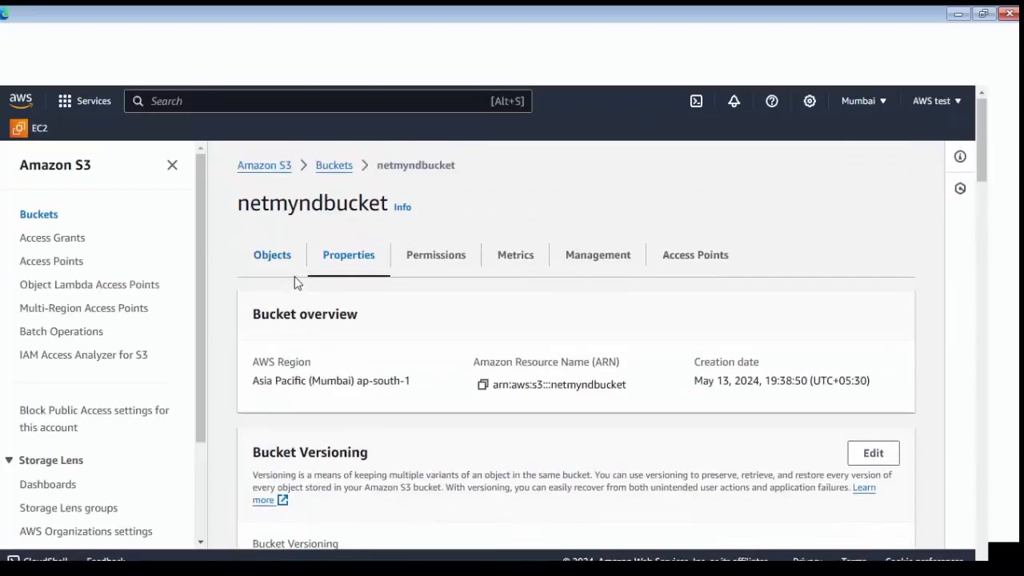
left_click(332, 168)
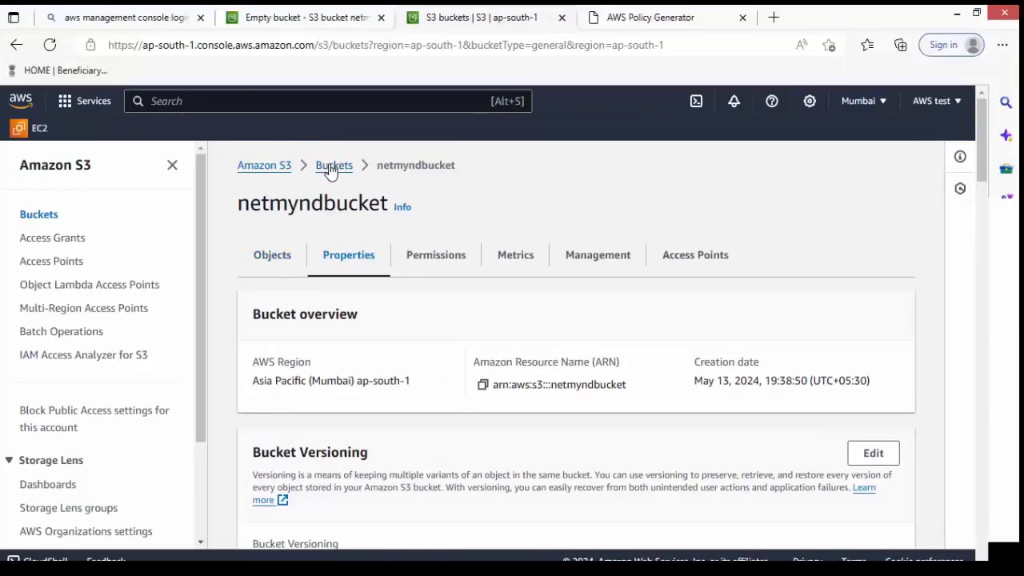
Step: Check which objects are stored in netmyndbucket, and return to the bucket list
scroll(348, 506, "down", 1)
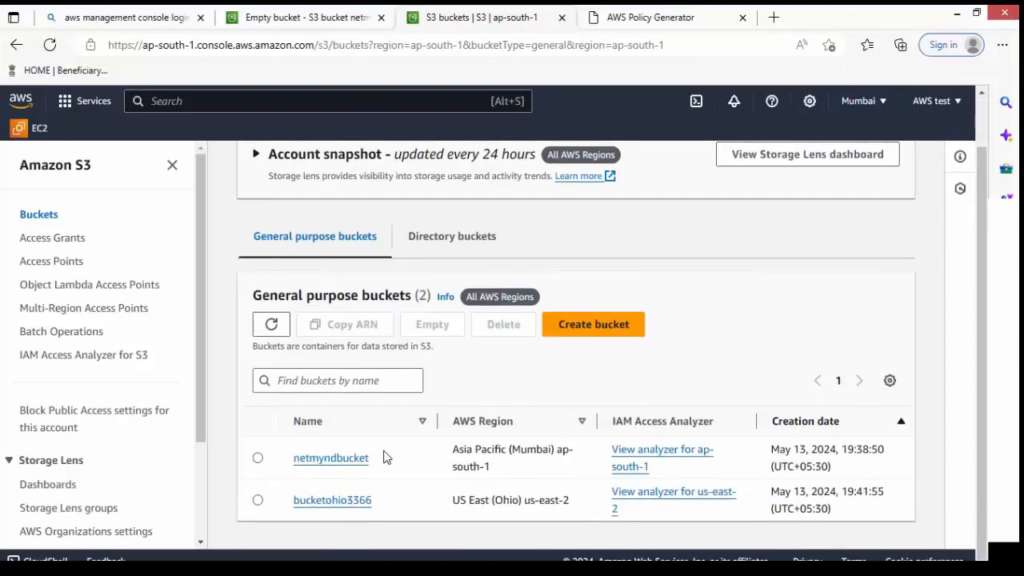
left_click_drag(383, 457, 274, 467)
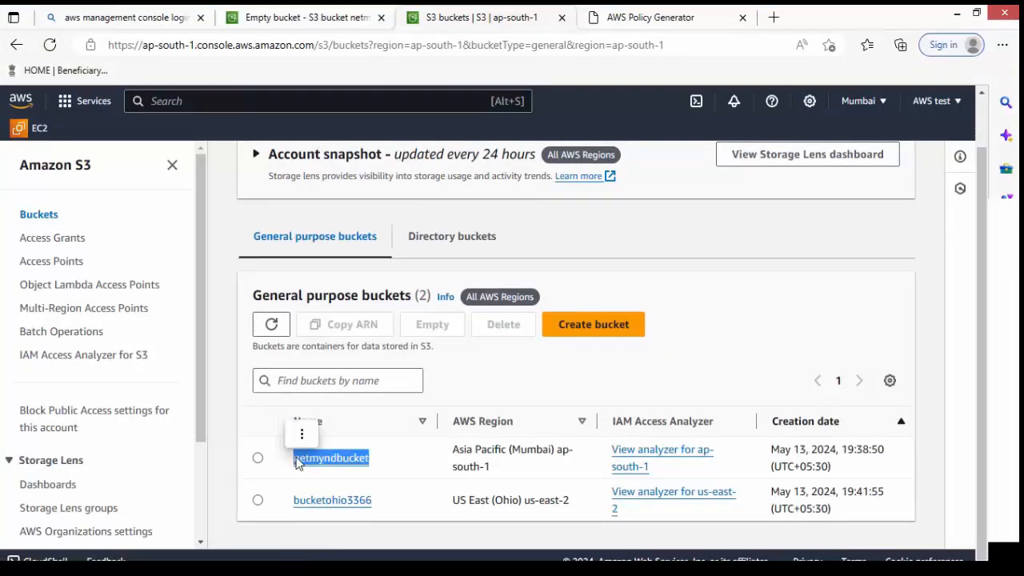
left_click(314, 462)
scroll(313, 460, "down", 1)
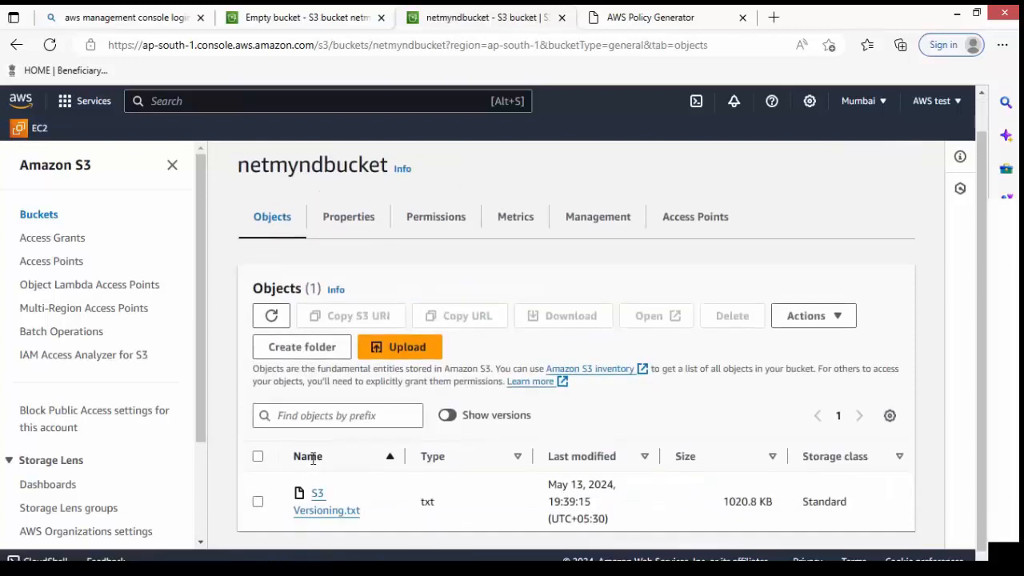
scroll(312, 496, "up", 1)
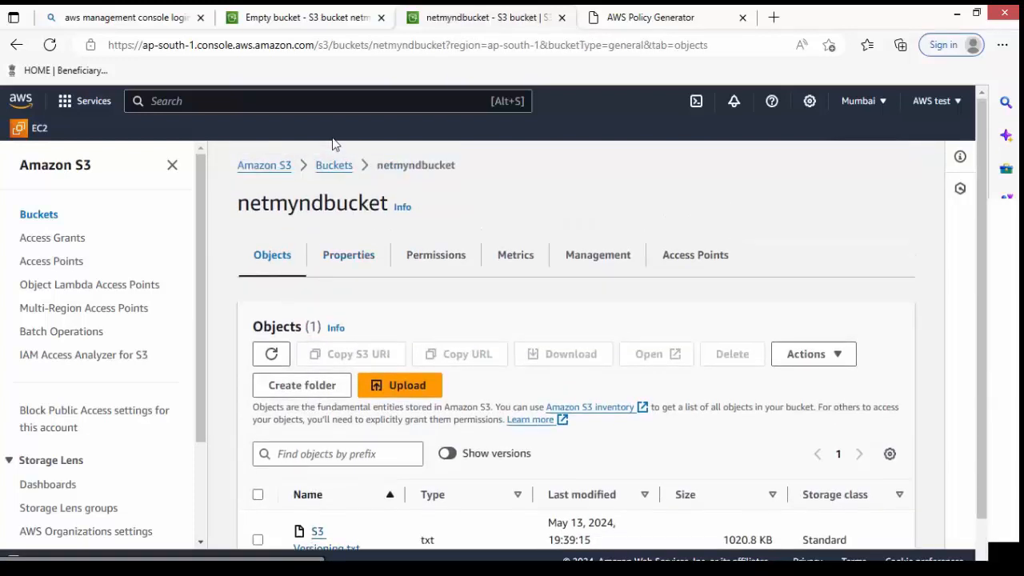
left_click(324, 166)
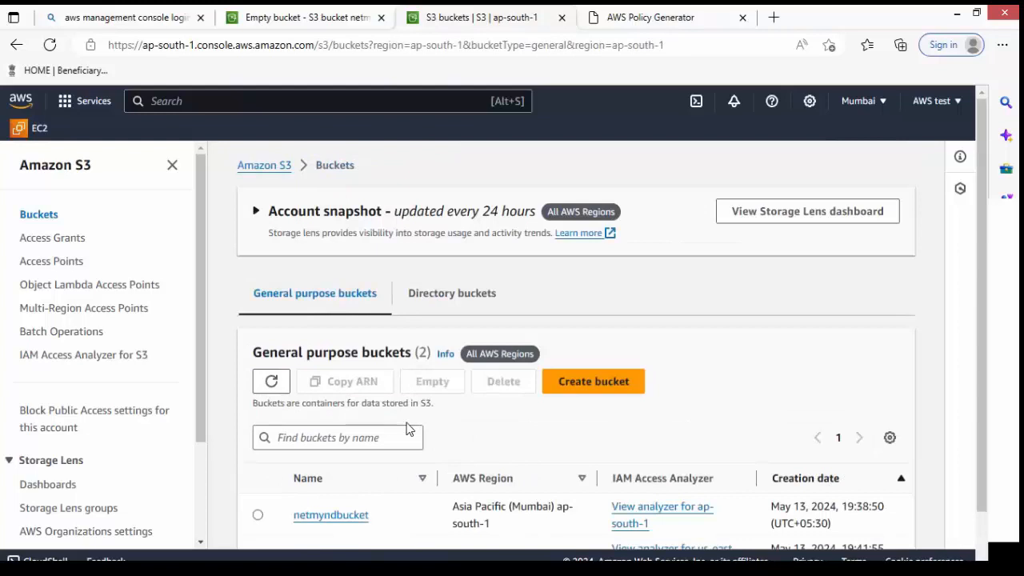
Step: Check whether bucketohio3366 contains any objects, and go back to the list of buckets
scroll(407, 430, "down", 1)
left_click_drag(388, 508, 269, 508)
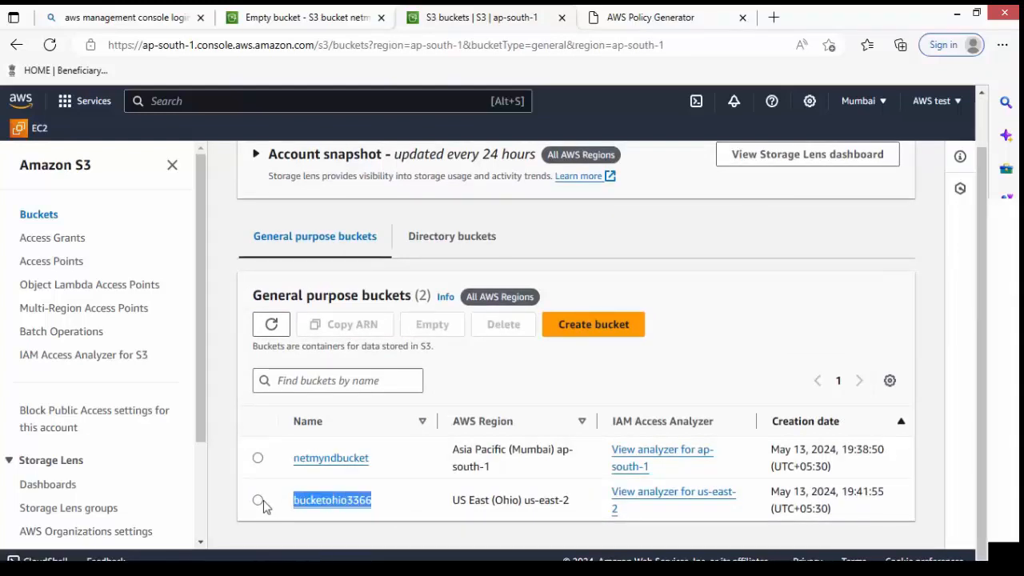
left_click(350, 507)
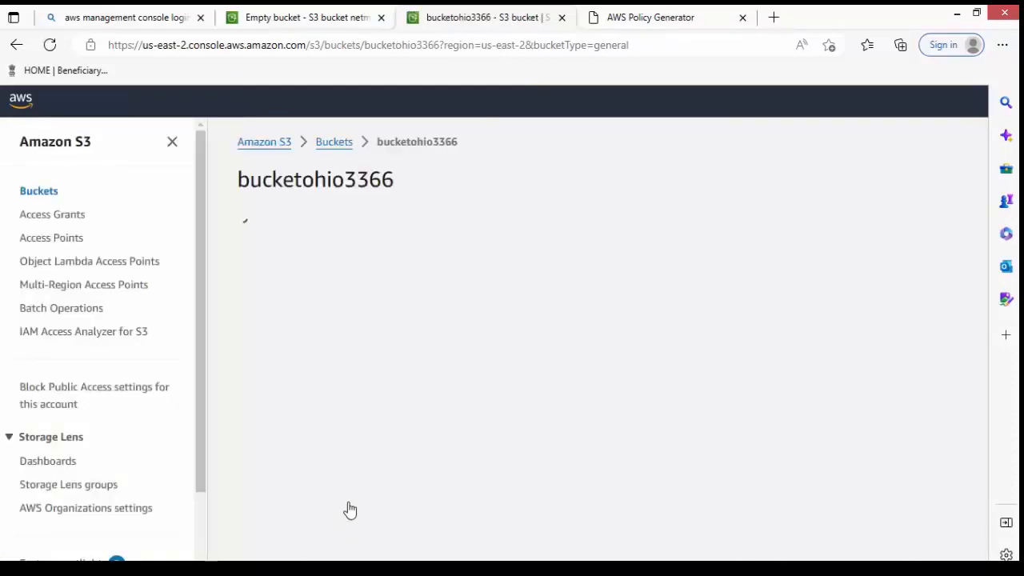
scroll(376, 473, "down", 1)
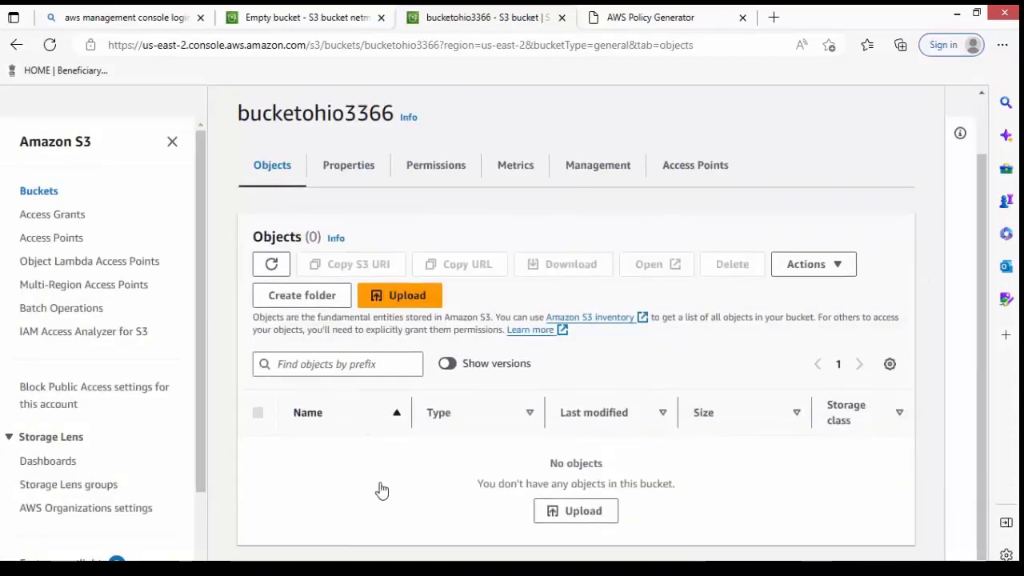
scroll(382, 488, "up", 1)
scroll(326, 136, "up", 1)
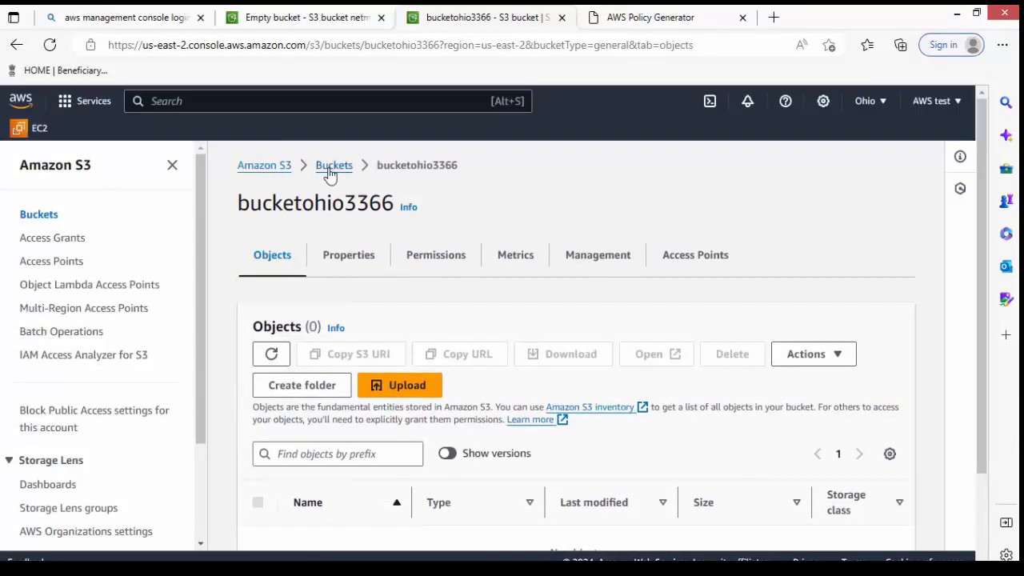
left_click(330, 173)
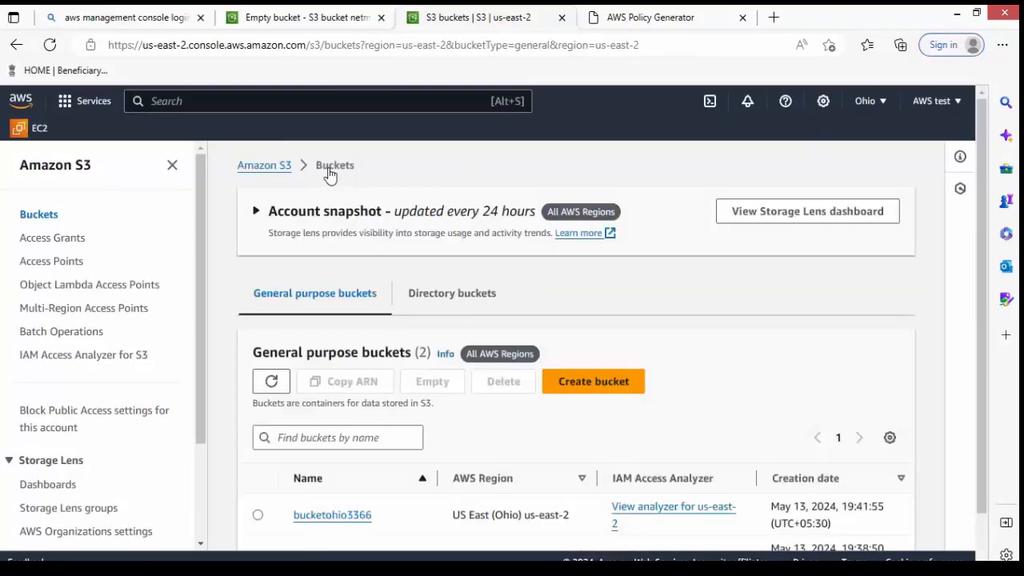
Step: Review the public access setting and bucket policy in netmyndbucket's permissions, and return to the bucket list
scroll(349, 376, "down", 1)
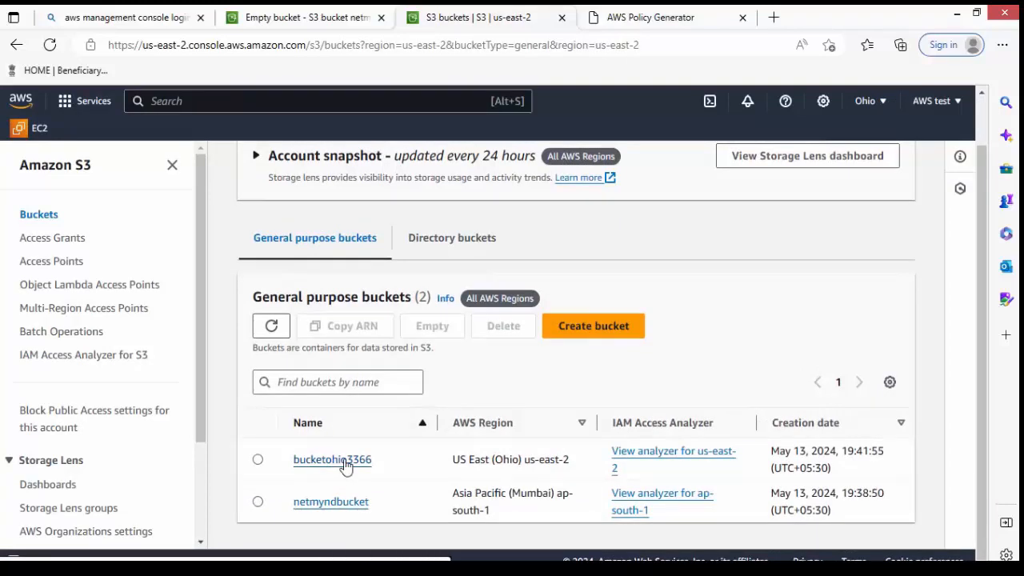
left_click(342, 502)
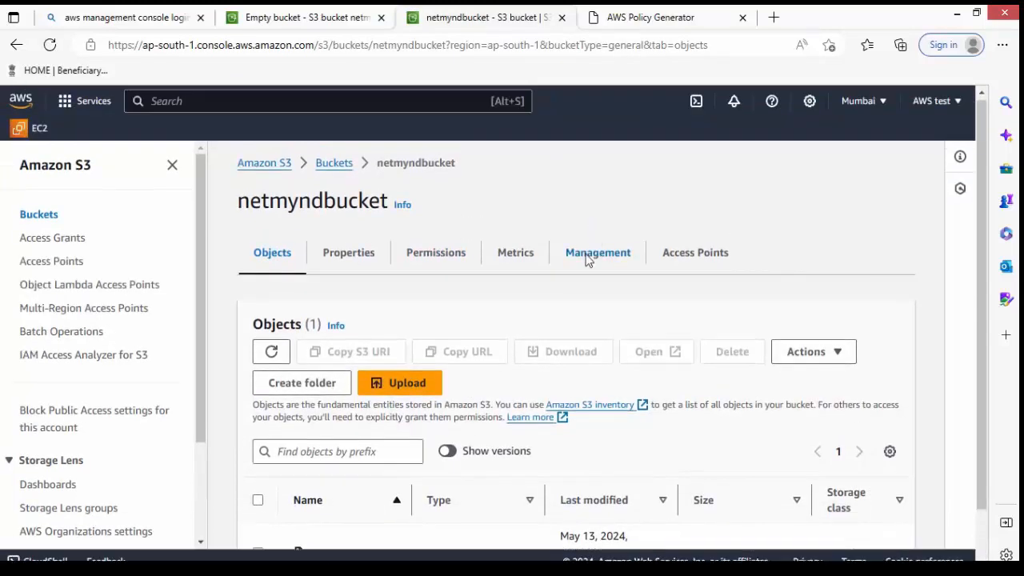
left_click(592, 253)
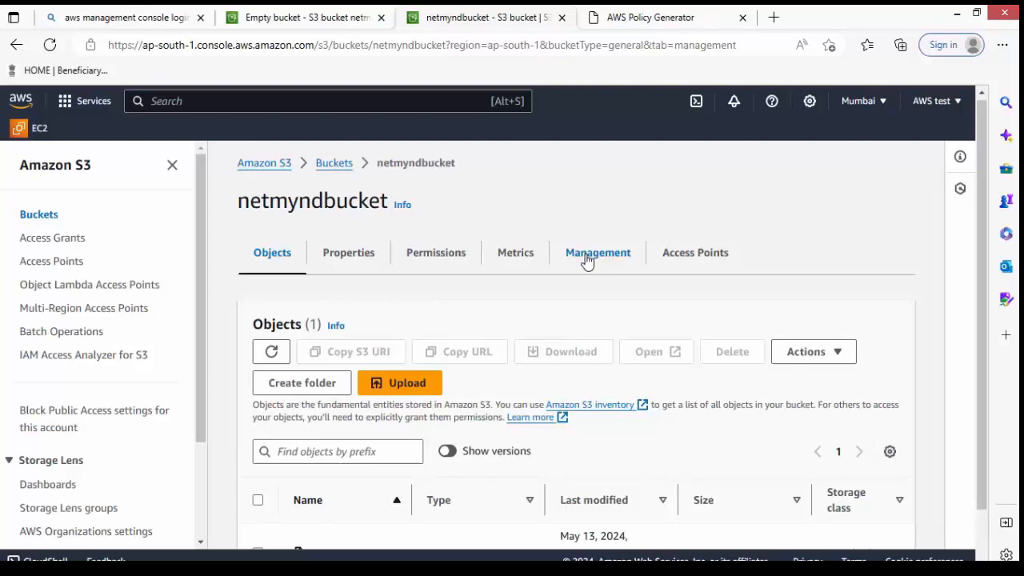
left_click(425, 266)
scroll(426, 266, "down", 5)
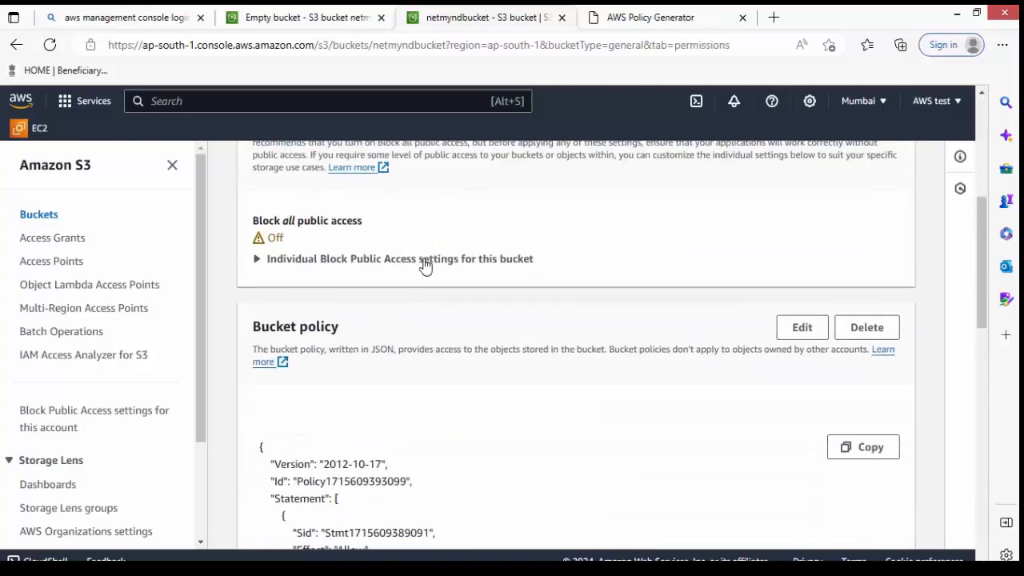
scroll(426, 266, "up", 4)
scroll(426, 267, "up", 1)
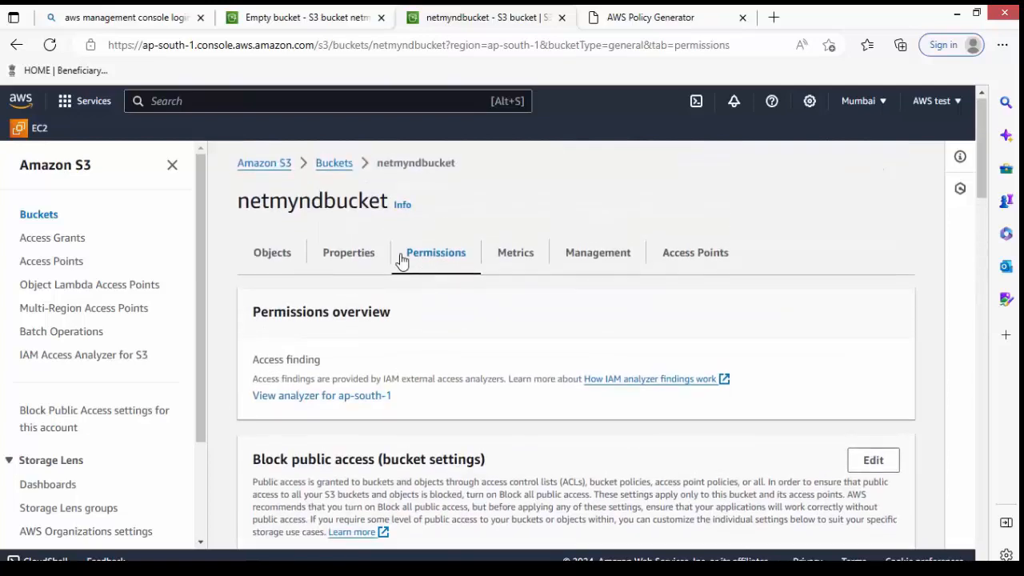
left_click(339, 164)
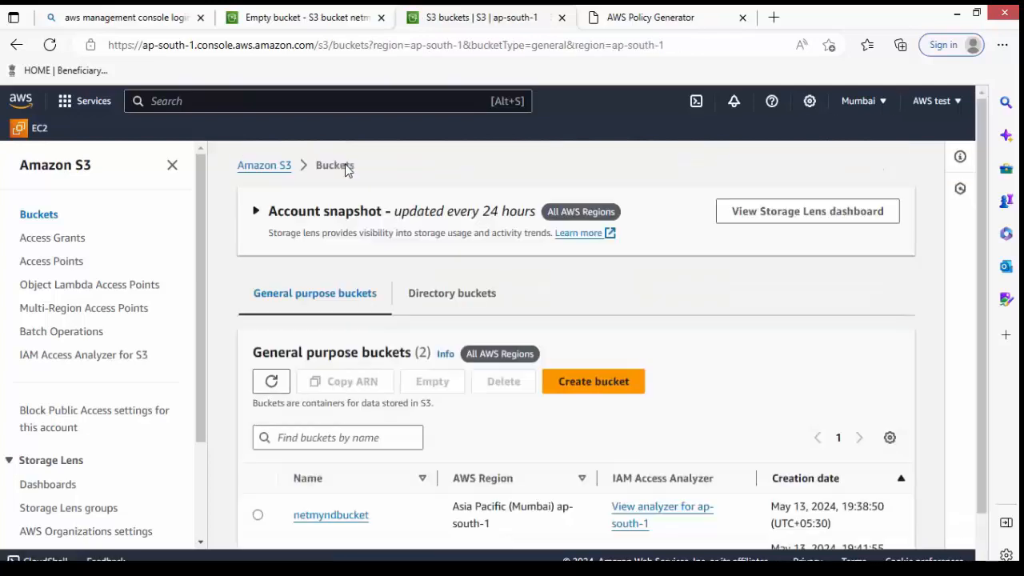
Step: Review the public access setting and bucket policy in bucketohio3366's permissions
scroll(387, 384, "down", 1)
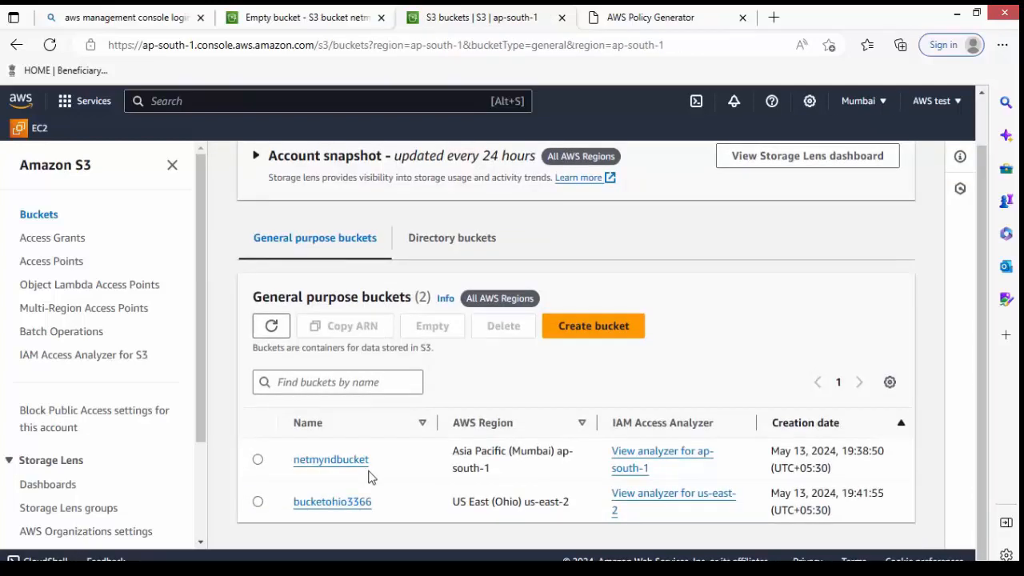
left_click(353, 505)
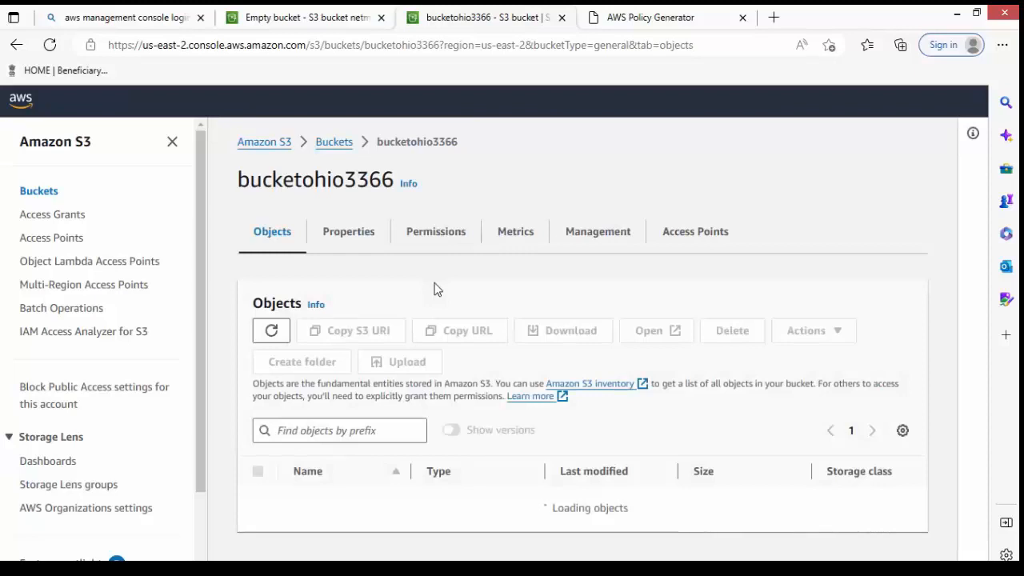
left_click(426, 239)
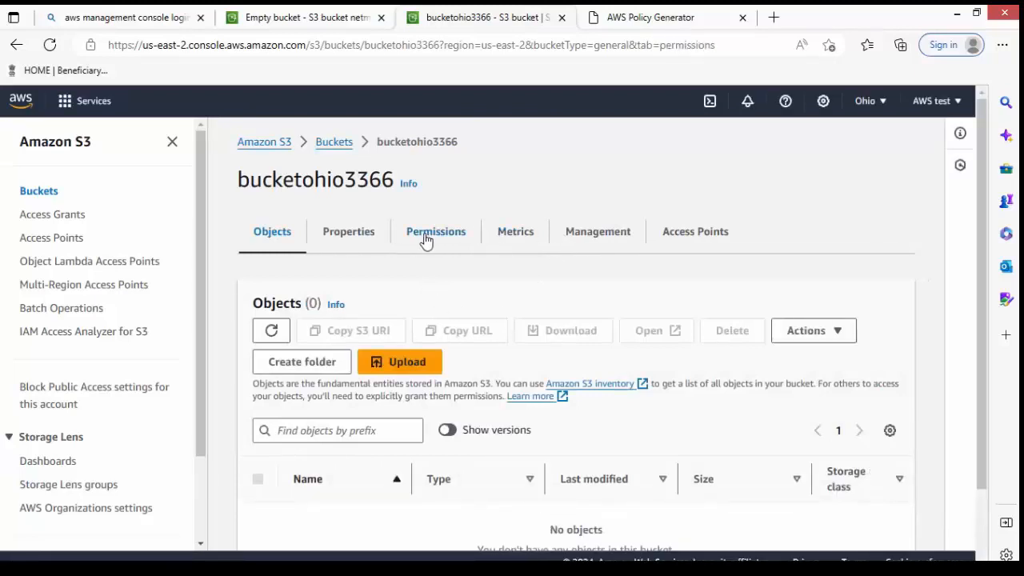
scroll(457, 377, "down", 5)
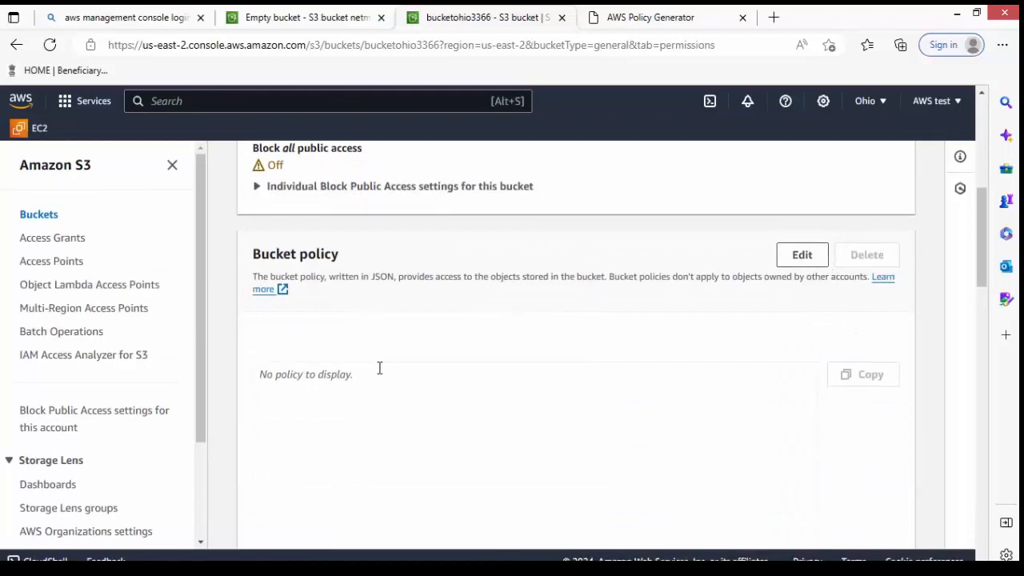
scroll(385, 368, "up", 1)
scroll(391, 377, "up", 2)
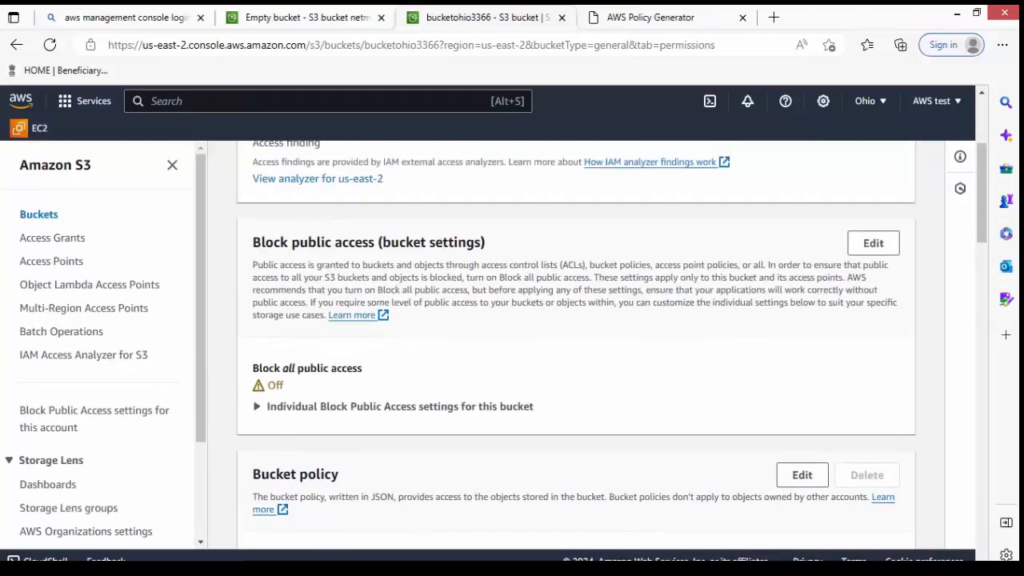
Step: Start editing bucketohio3366's bucket policy, copy the bucket ARN, and open the AWS Policy Generator
left_click(801, 477)
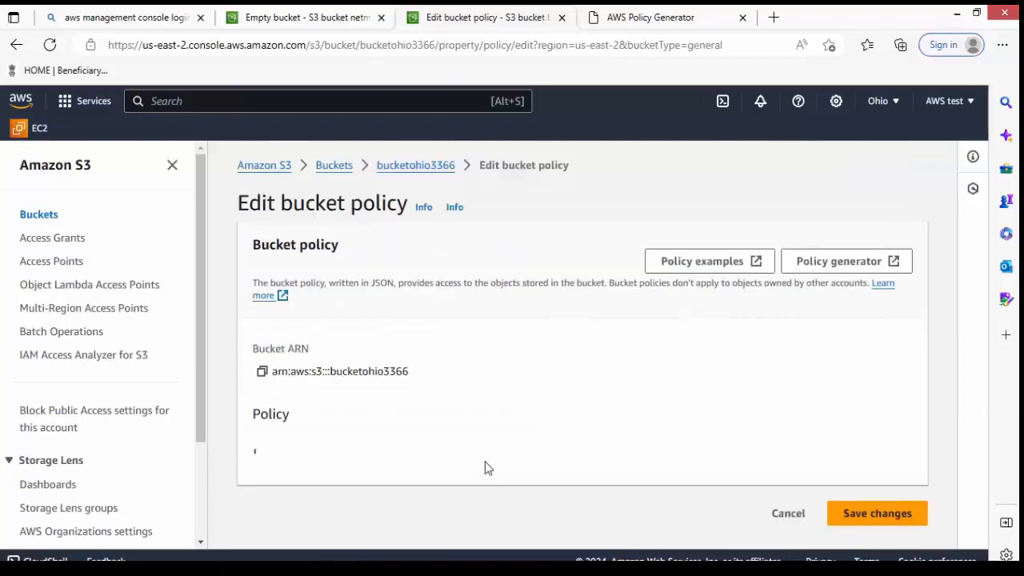
left_click(263, 373)
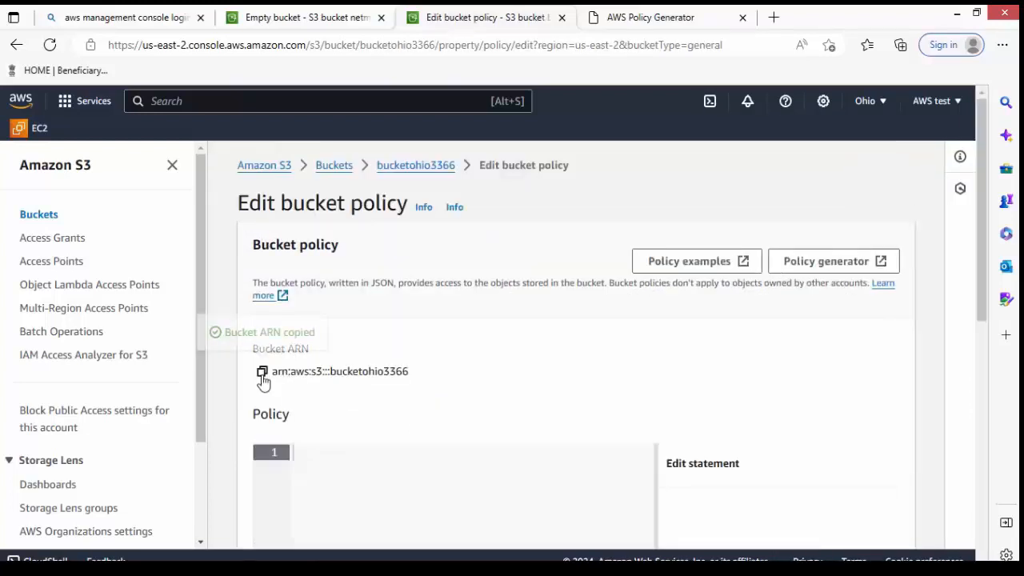
left_click(811, 267)
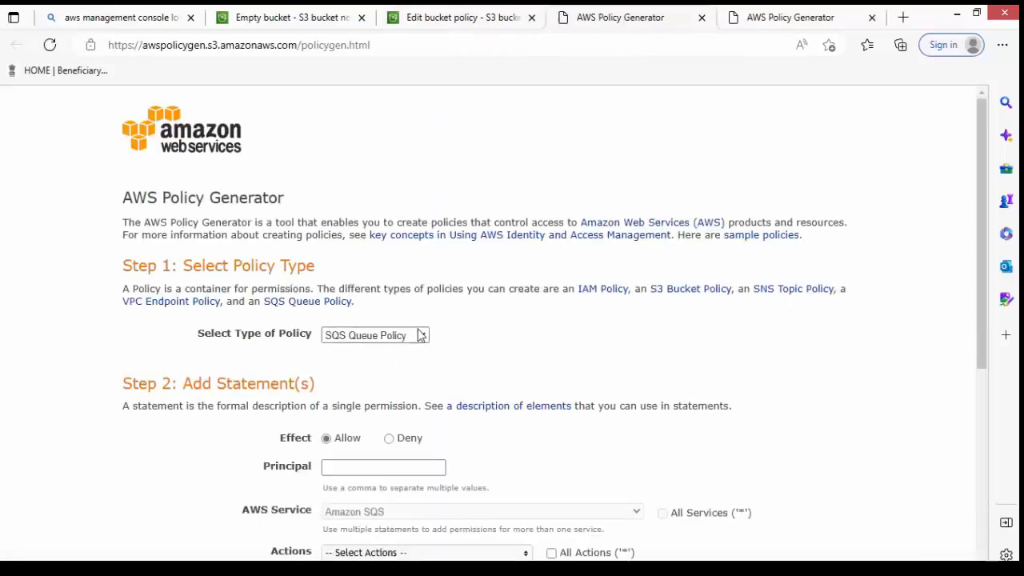
Step: Add an S3 Bucket Policy statement allowing principal * all actions on the resource arn:aws:s3:::bucketohio3366
left_click(416, 335)
left_click(388, 366)
left_click(393, 464)
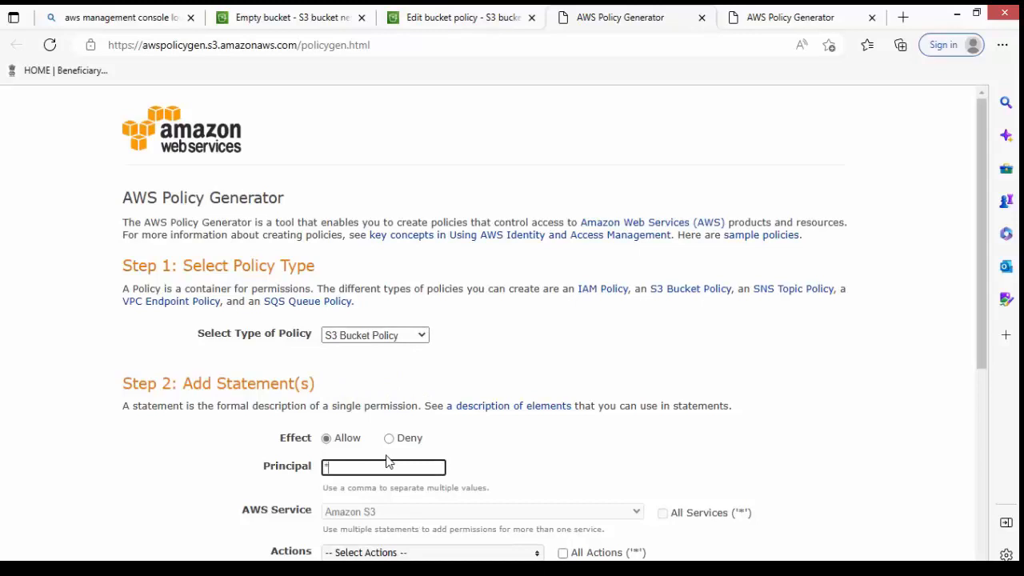
scroll(386, 461, "down", 2)
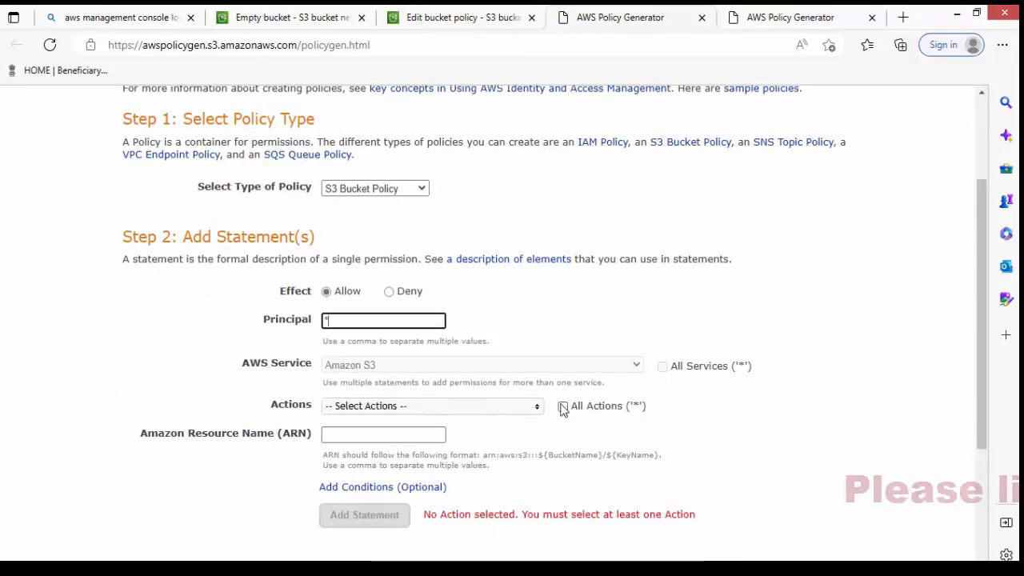
left_click(563, 407)
left_click(372, 440)
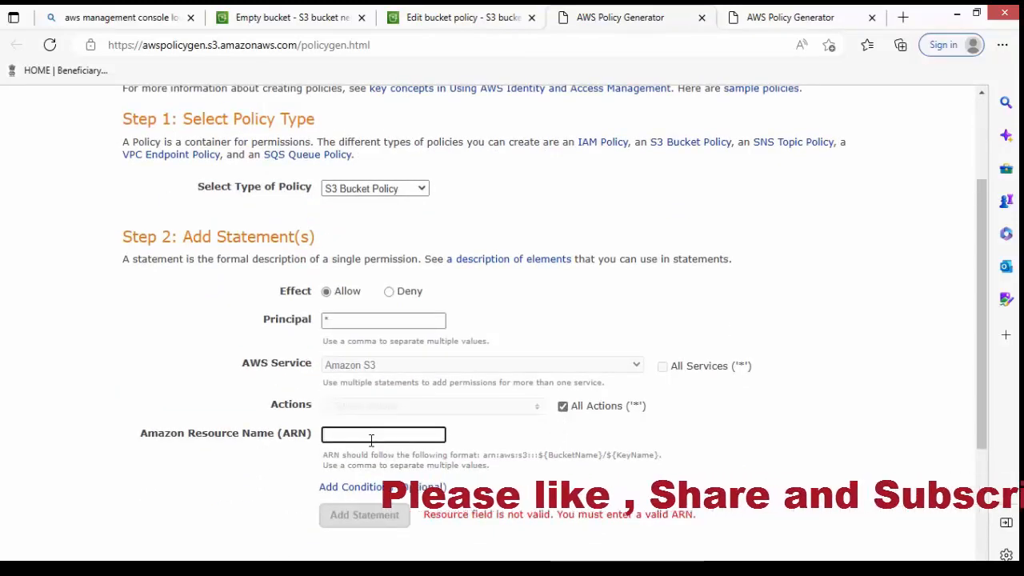
key("ctrl+v")
left_click(364, 514)
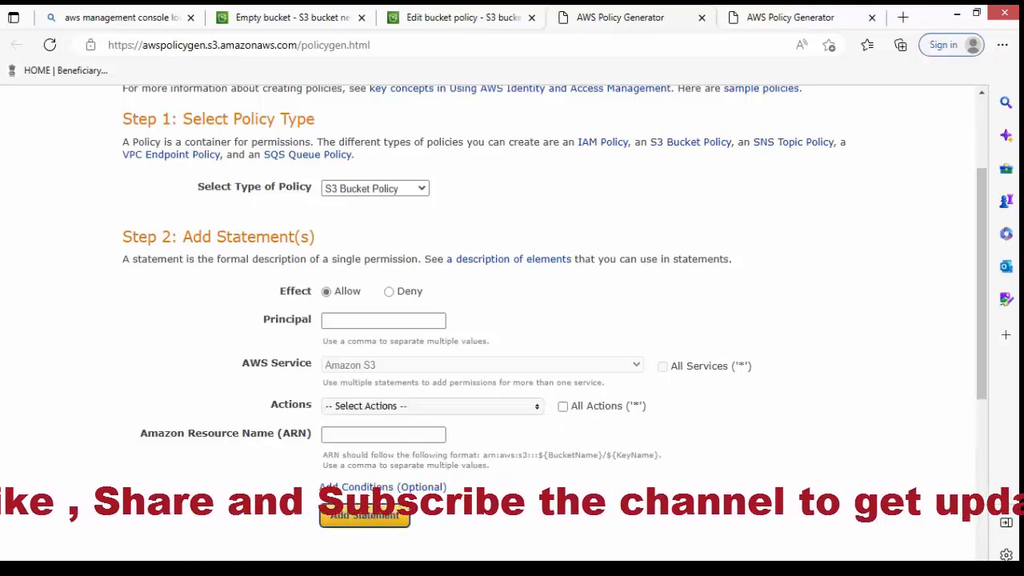
Step: Generate the policy JSON document and copy it into bucketohio3366's bucket policy
scroll(377, 478, "down", 4)
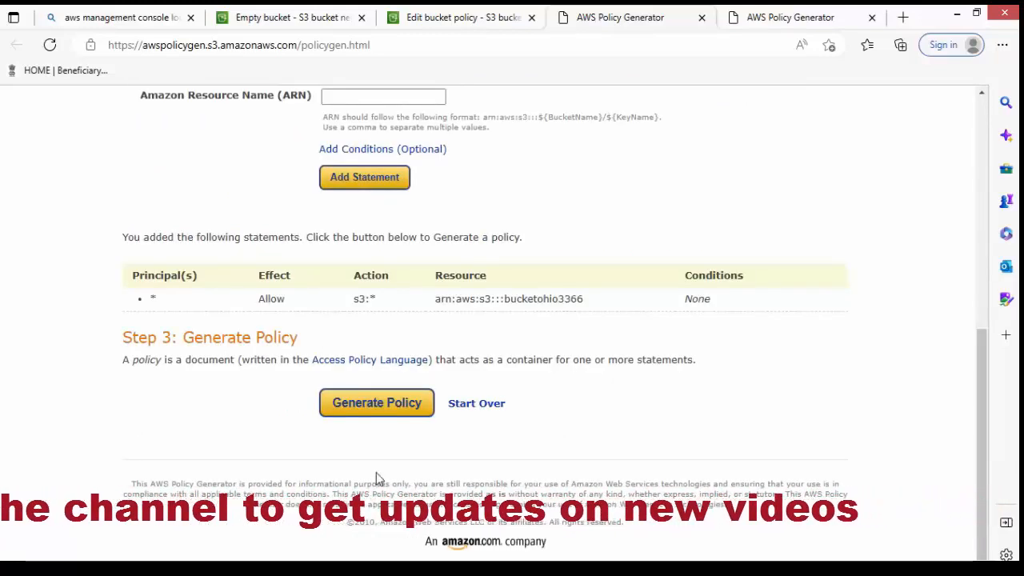
left_click(354, 406)
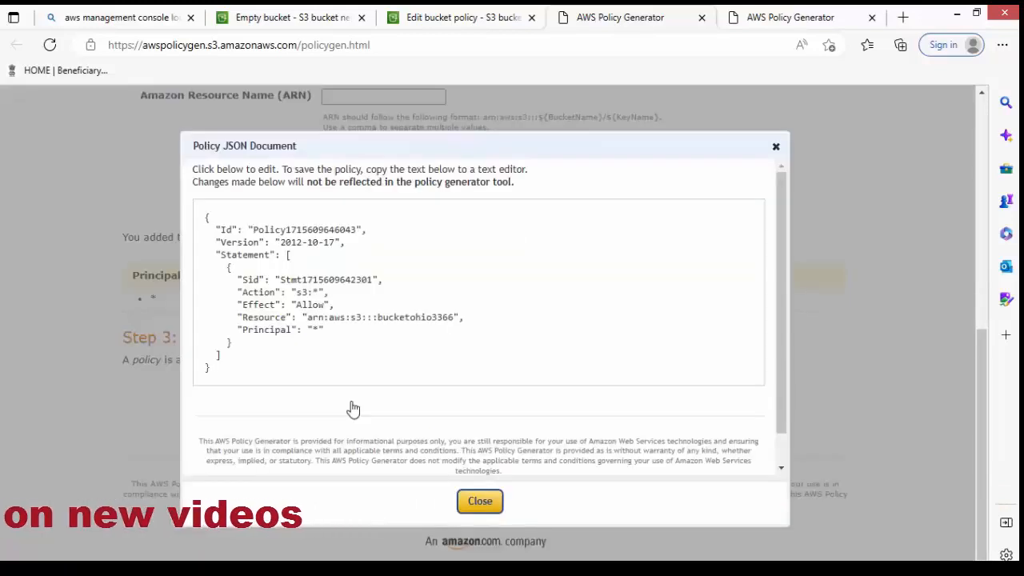
left_click(340, 298)
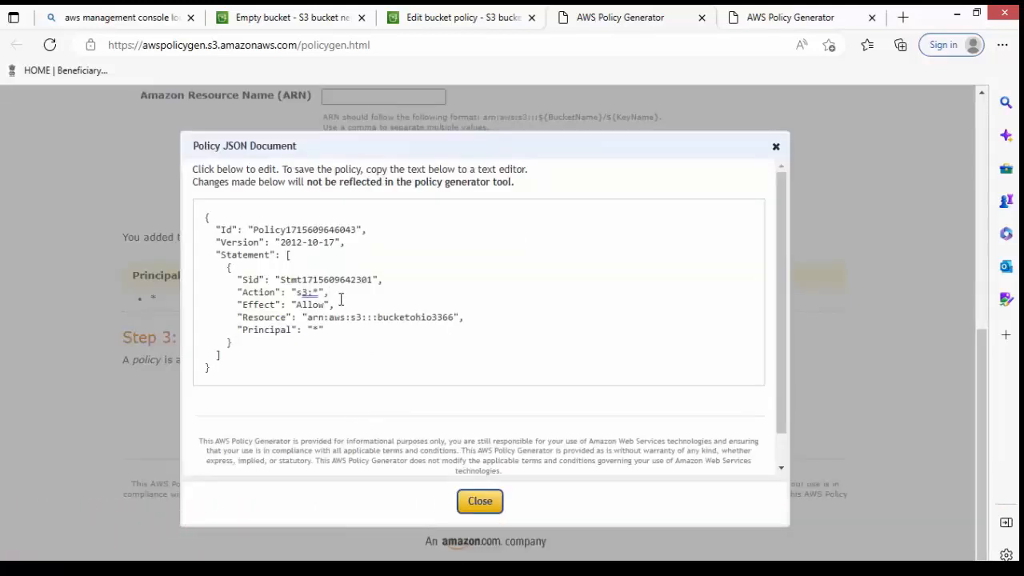
key("ctrl+a")
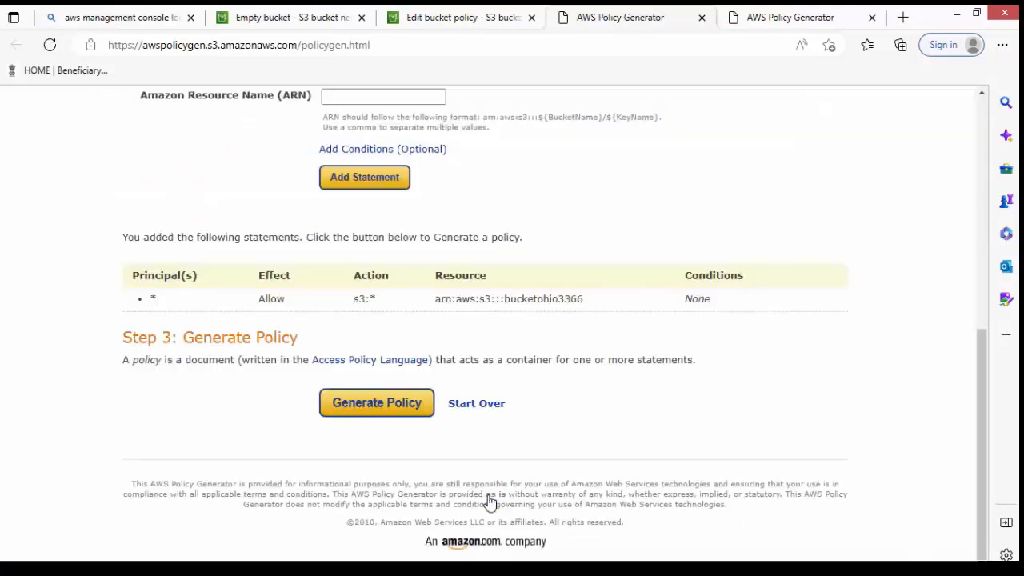
left_click(480, 501)
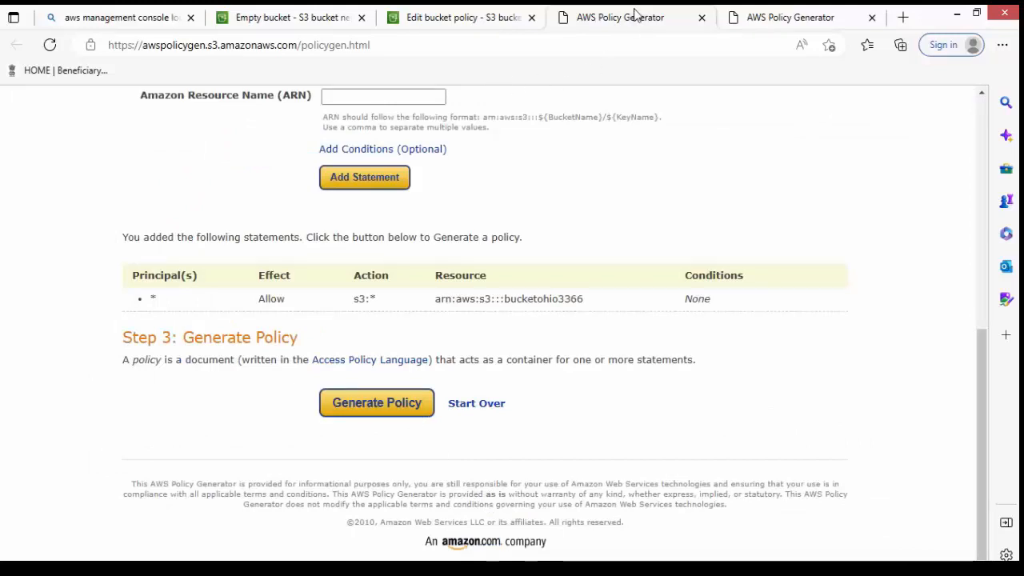
left_click(486, 24)
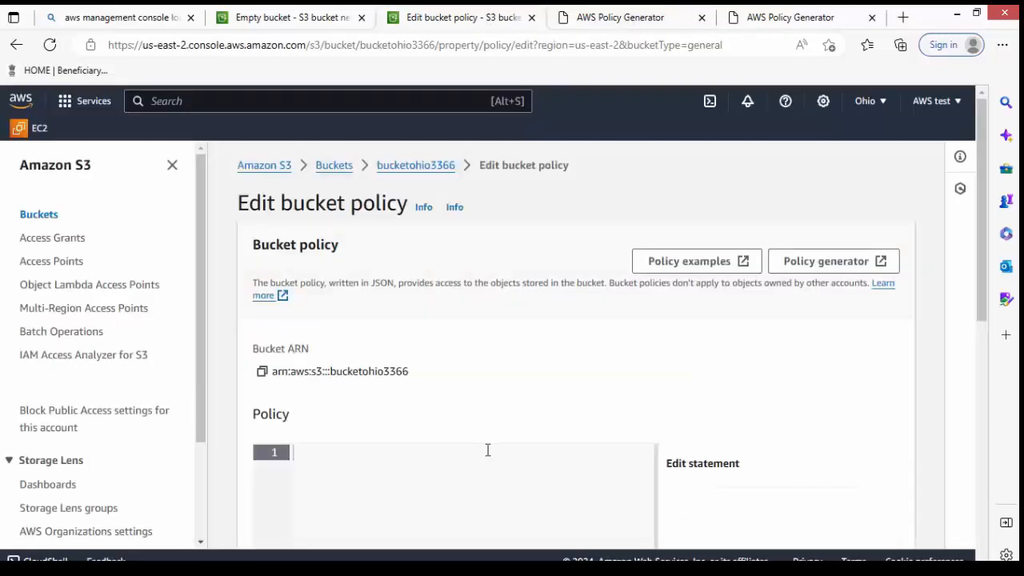
key("ctrl+v")
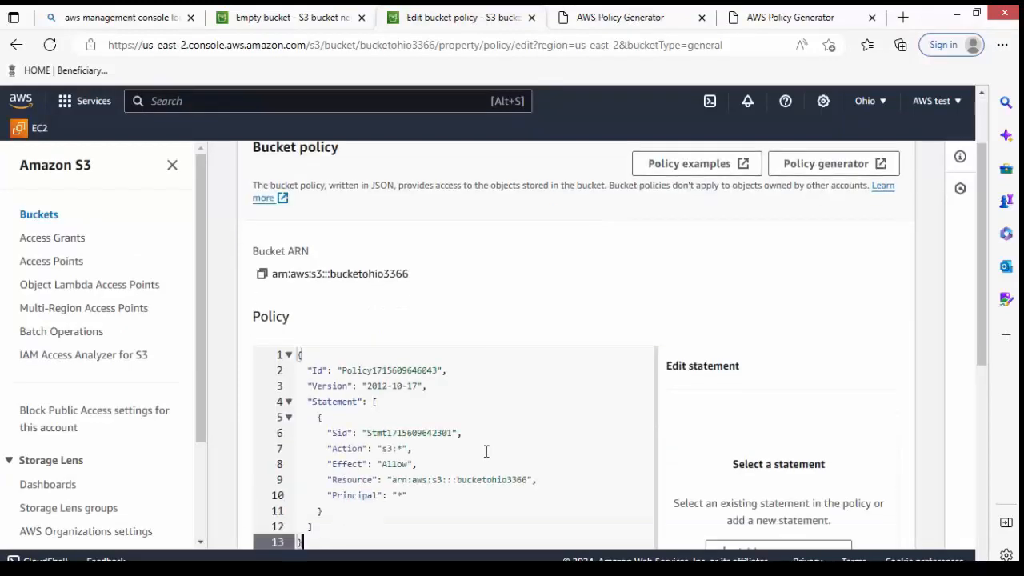
Step: Append /* to the bucketohio3366 resource ARN in the bucket policy and save the changes
scroll(560, 384, "down", 3)
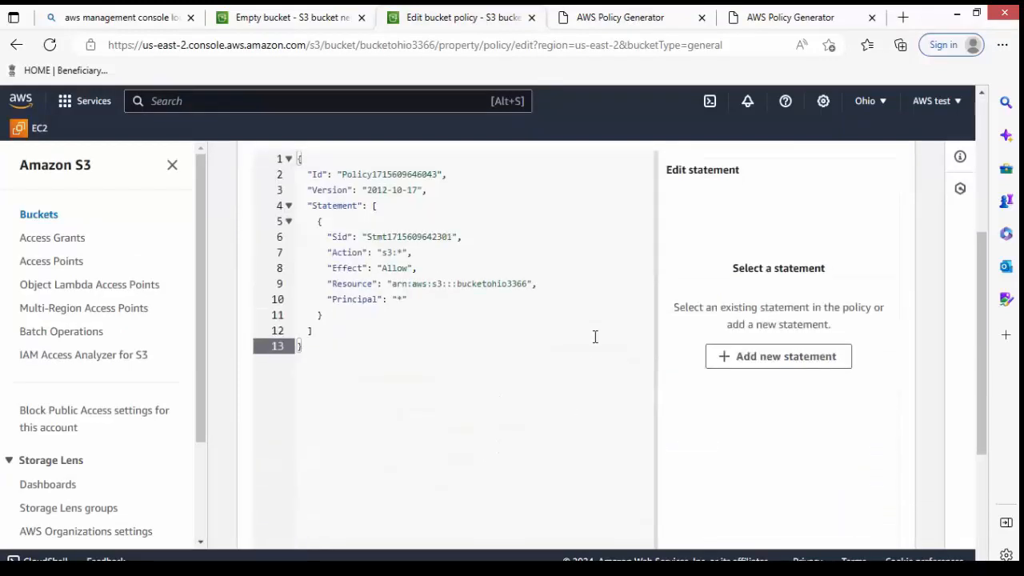
left_click(530, 282)
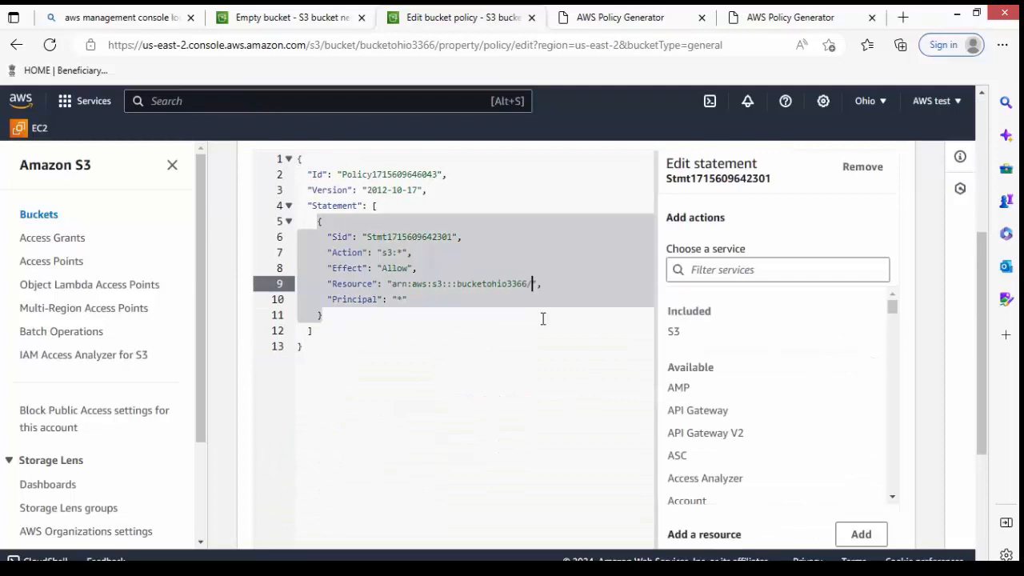
type("/*")
scroll(661, 377, "down", 5)
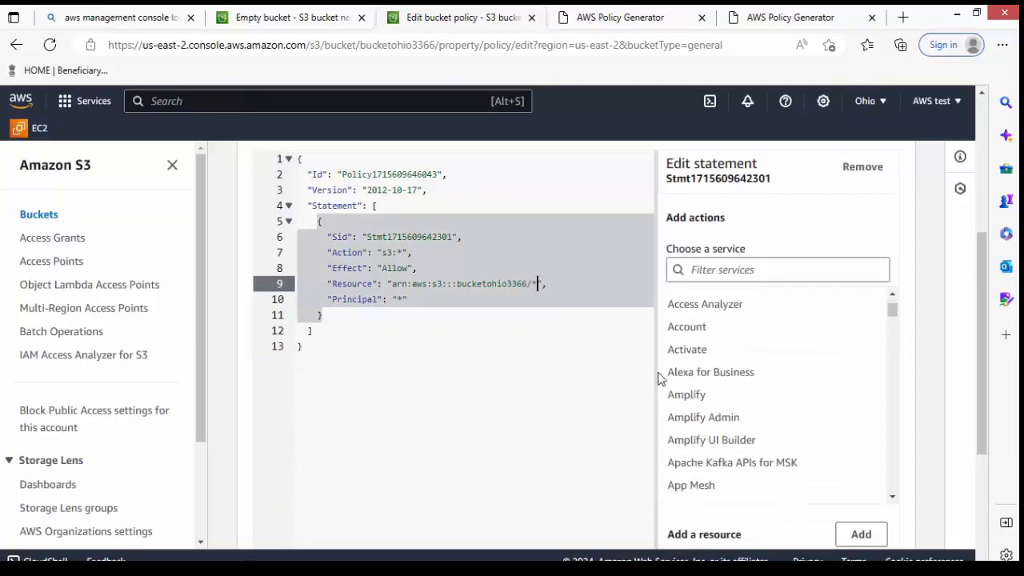
scroll(617, 402, "down", 3)
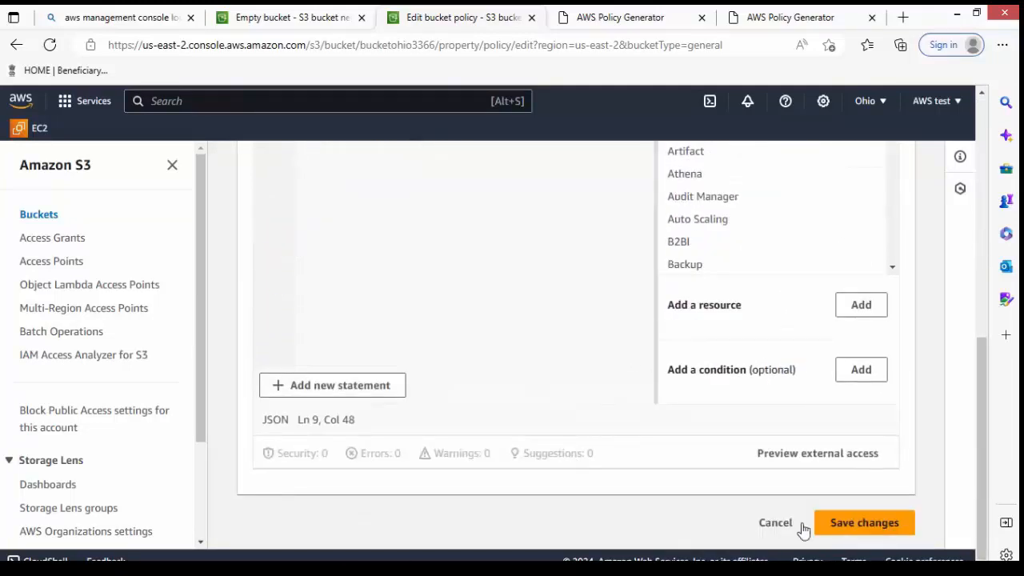
left_click(857, 538)
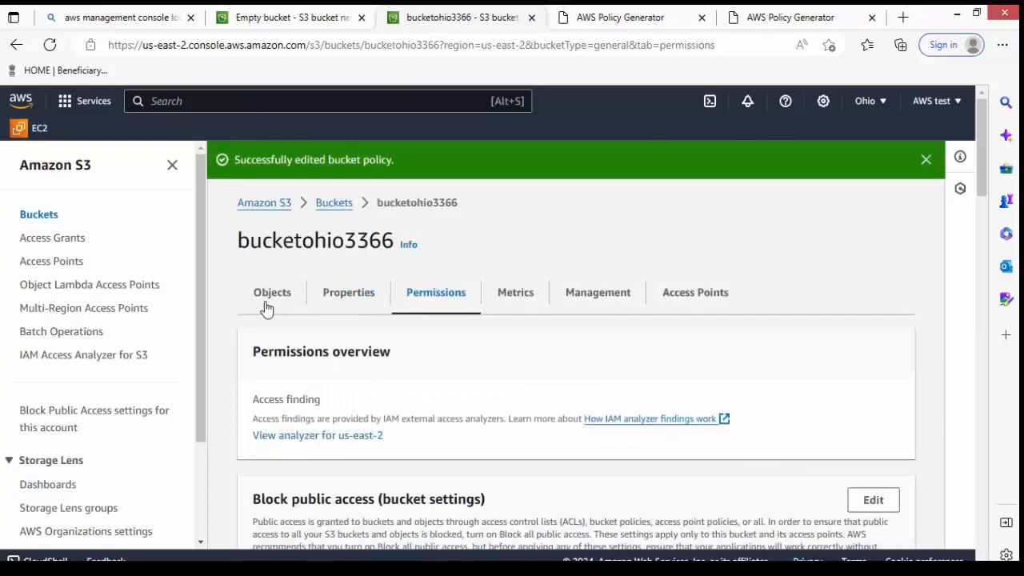
Step: Open netmyndbucket's management settings, review its lifecycle and replication rules, and start creating a replication rule
left_click(334, 204)
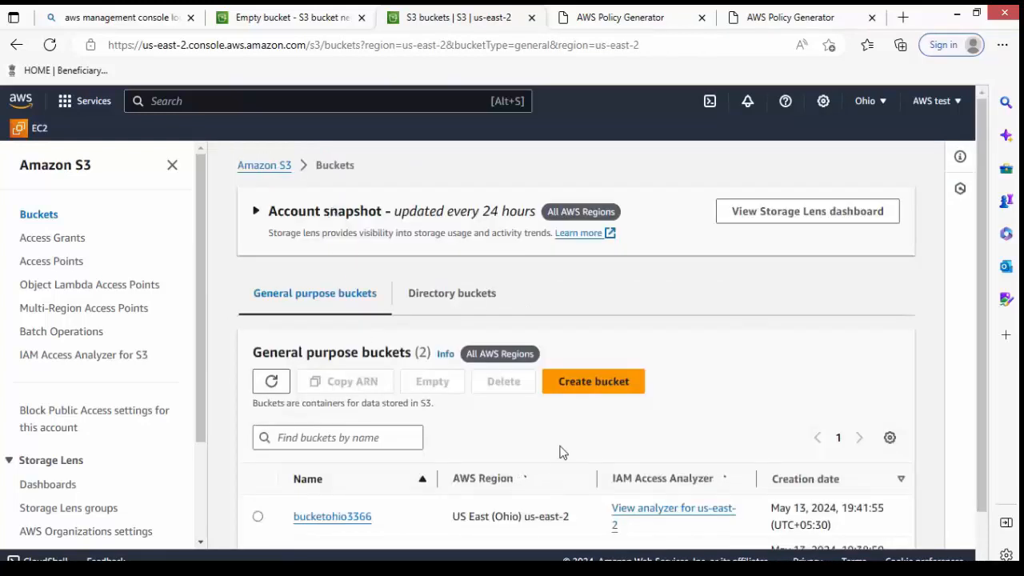
scroll(520, 457, "down", 1)
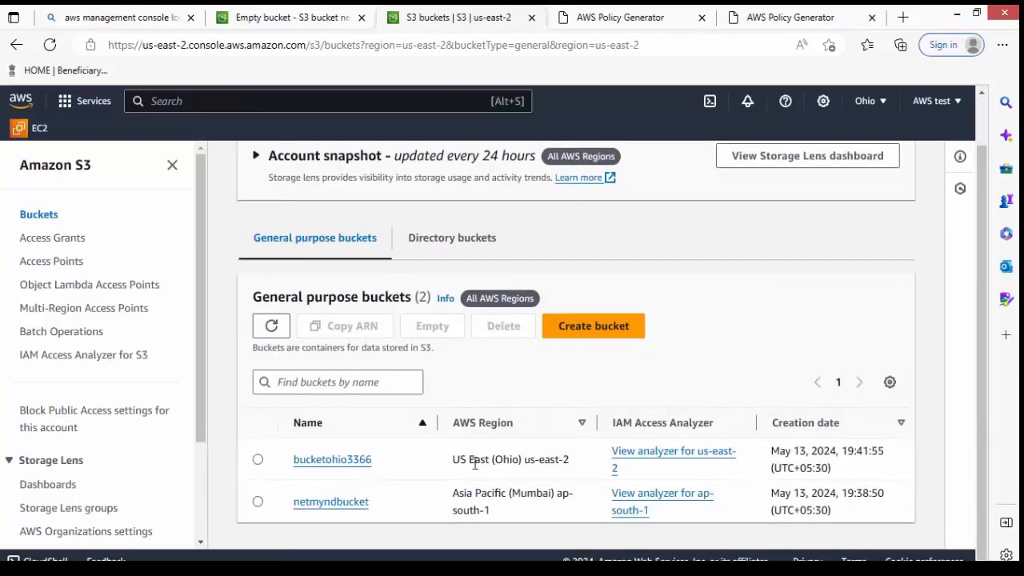
left_click(354, 506)
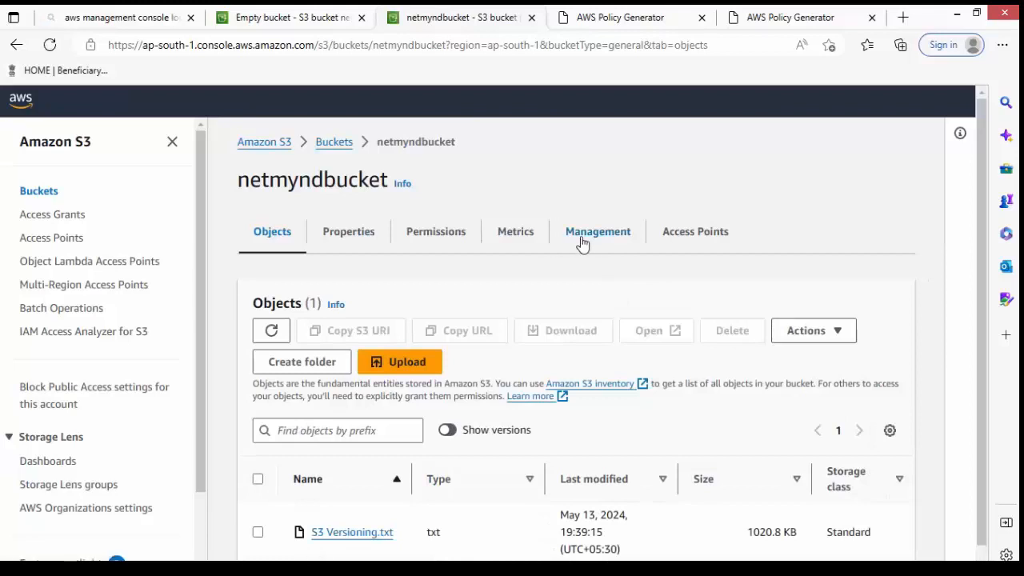
left_click(582, 241)
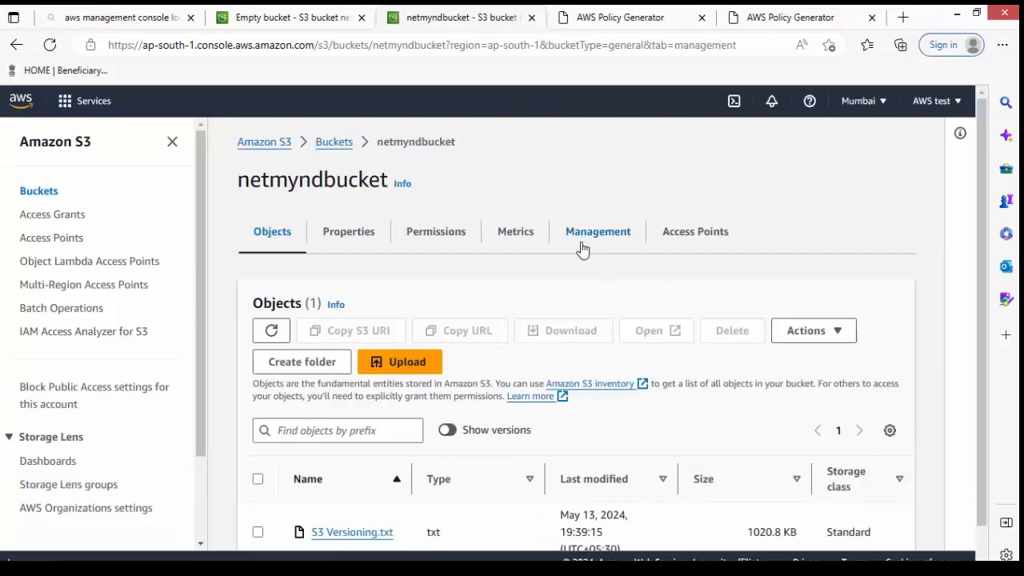
scroll(580, 256, "down", 4)
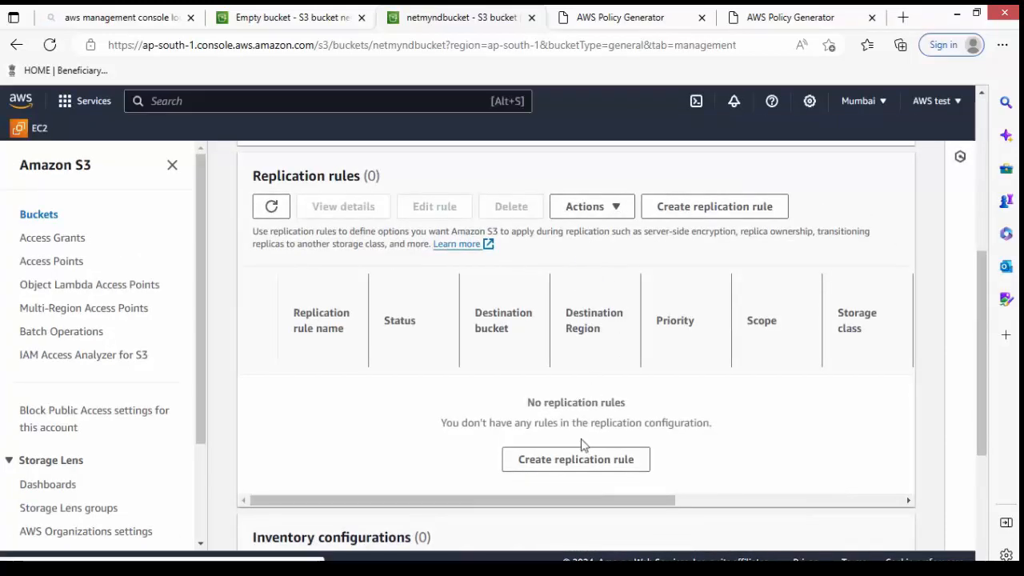
scroll(556, 297, "up", 4)
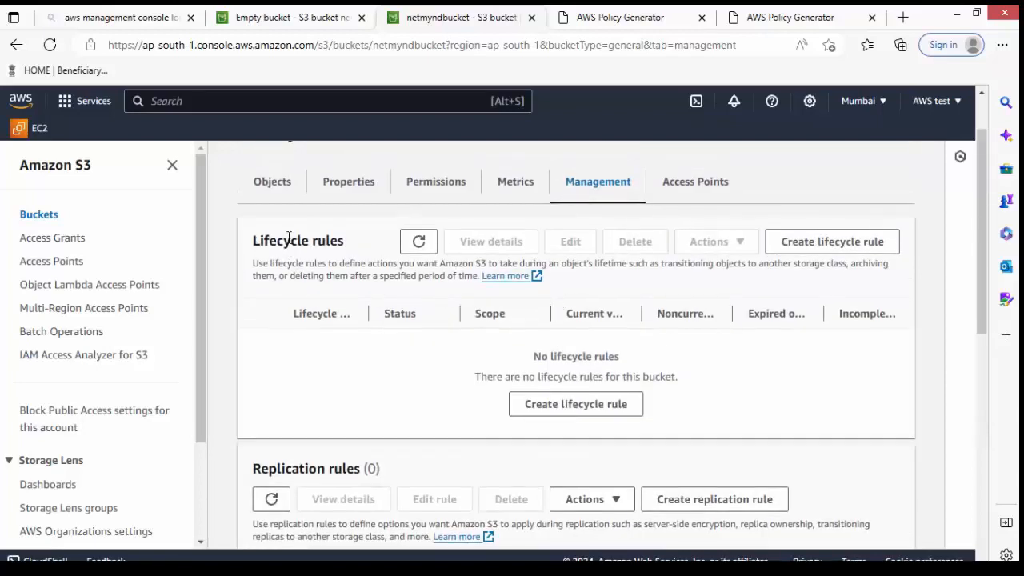
left_click_drag(291, 241, 341, 248)
scroll(354, 310, "down", 3)
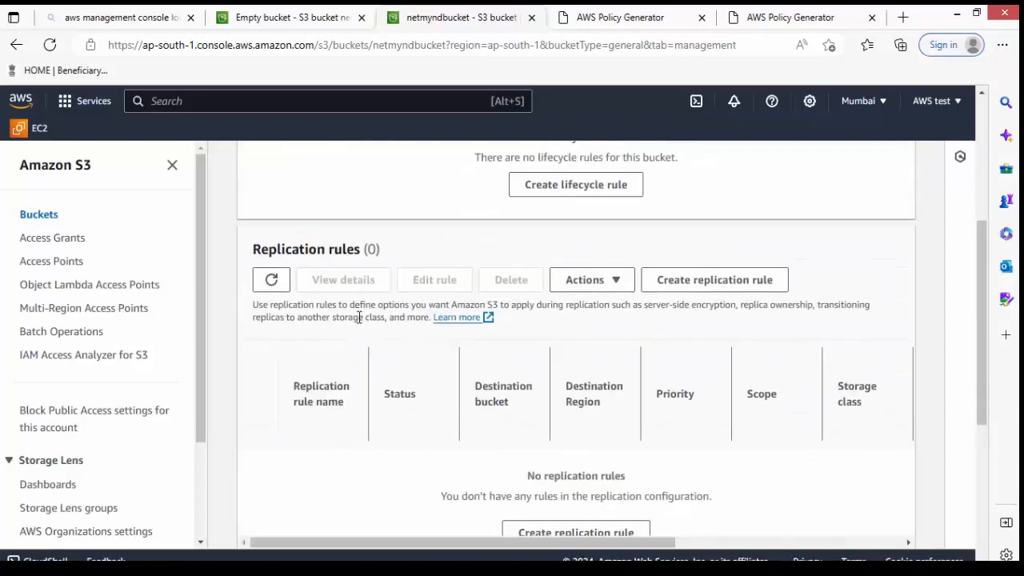
scroll(579, 393, "down", 3)
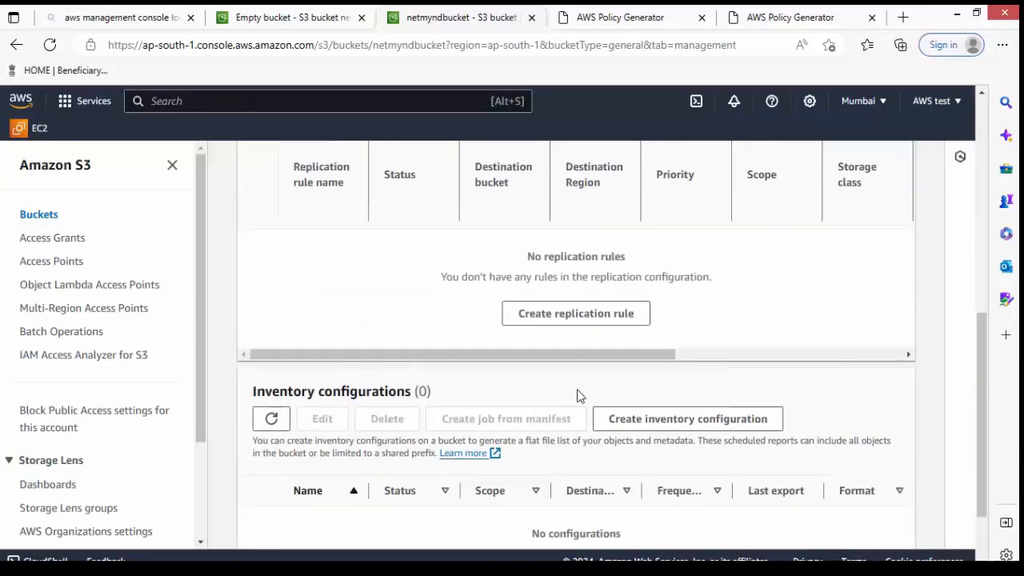
left_click(576, 314)
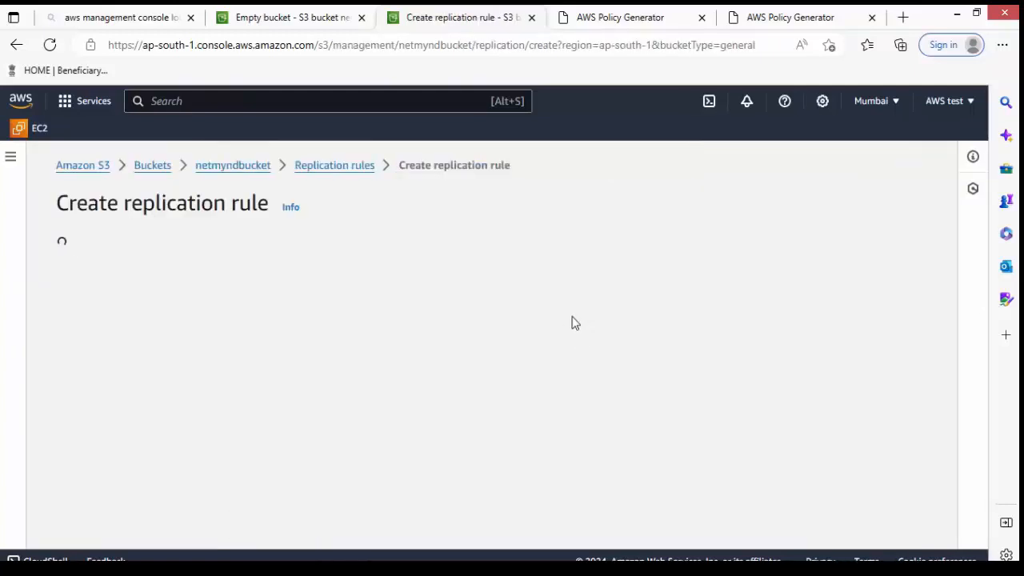
Step: Name the replication rule myrule and keep its status set to Enabled
left_click(538, 329)
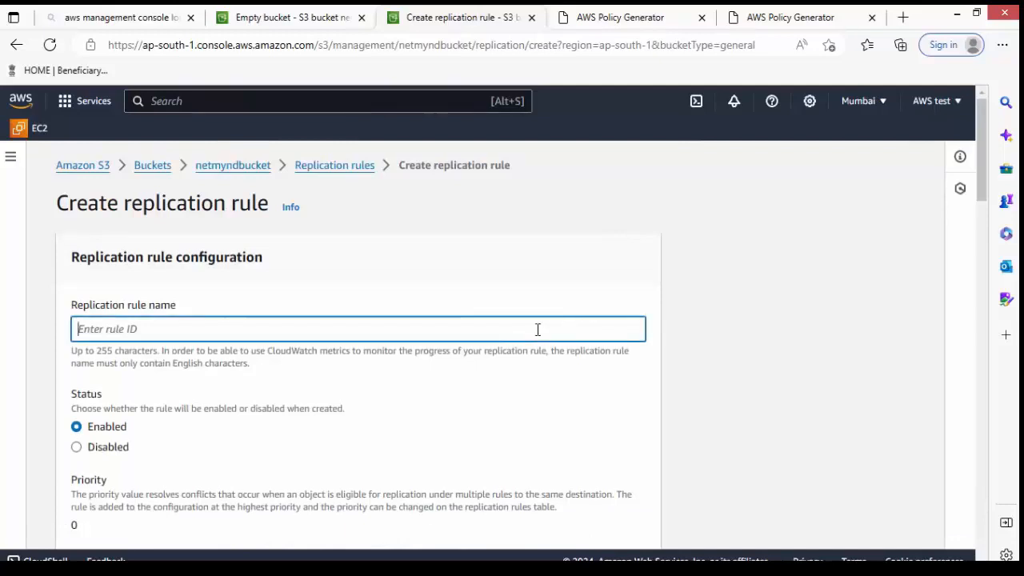
type("myrule")
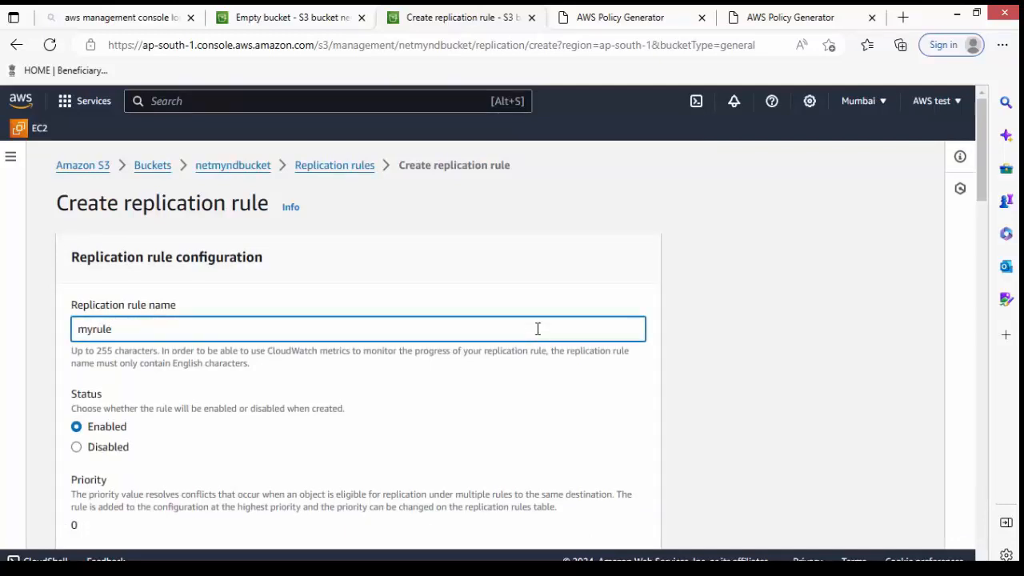
scroll(537, 329, "down", 2)
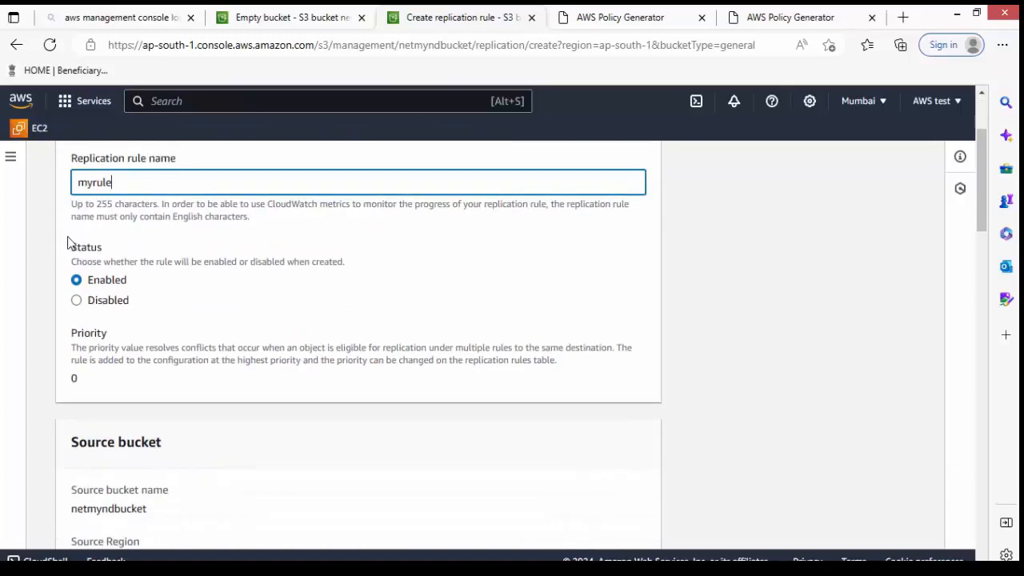
left_click_drag(68, 243, 124, 312)
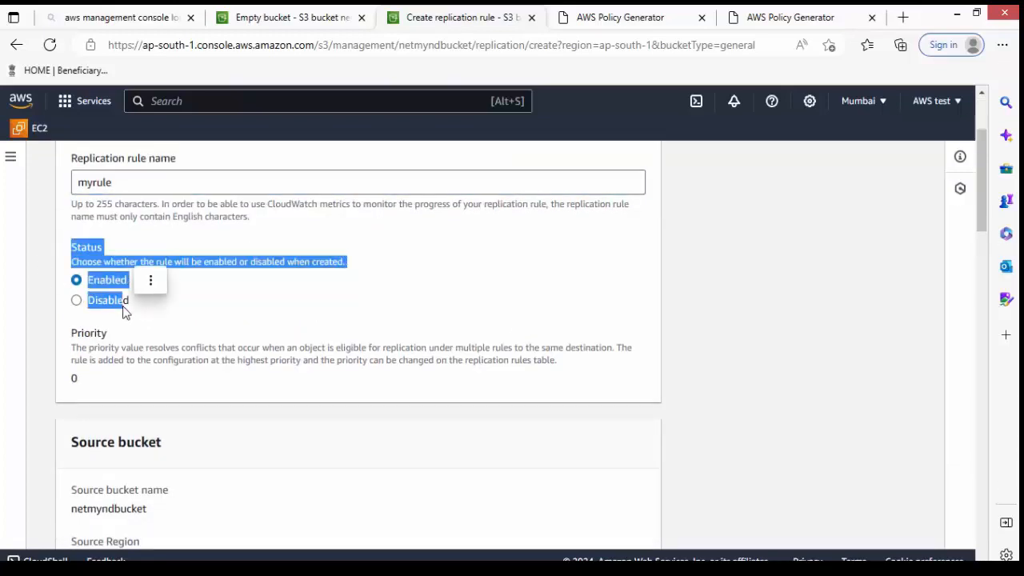
left_click(132, 312)
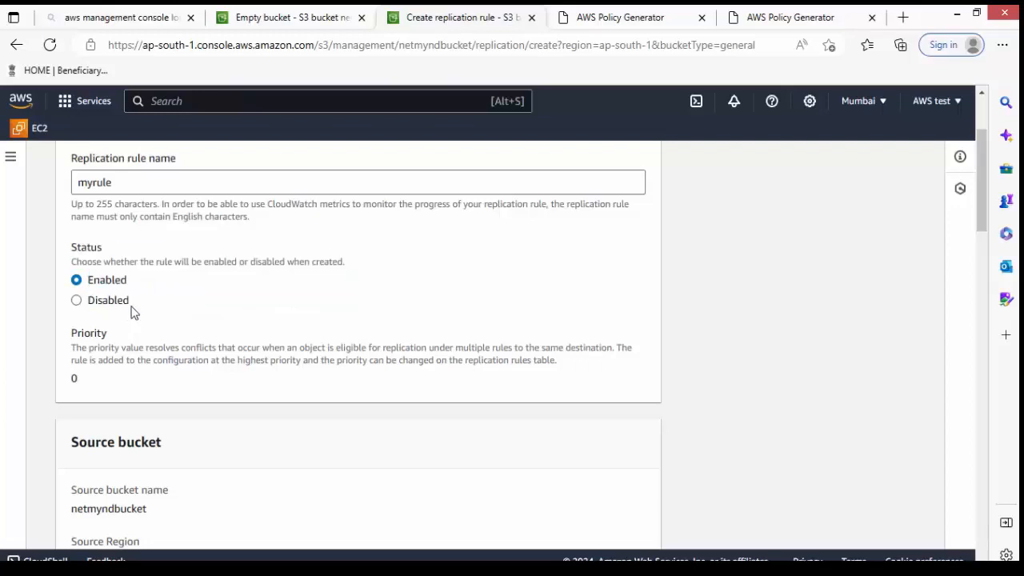
Step: Set the rule scope for source bucket netmyndbucket to apply to all objects in the bucket
scroll(132, 312, "down", 2)
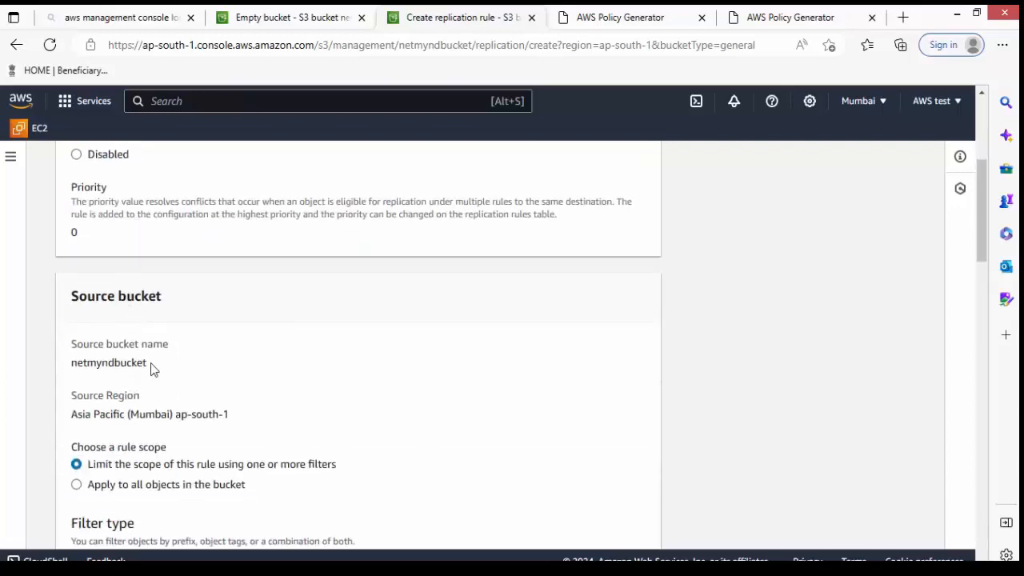
left_click_drag(152, 365, 66, 376)
left_click(67, 376)
scroll(232, 469, "down", 1)
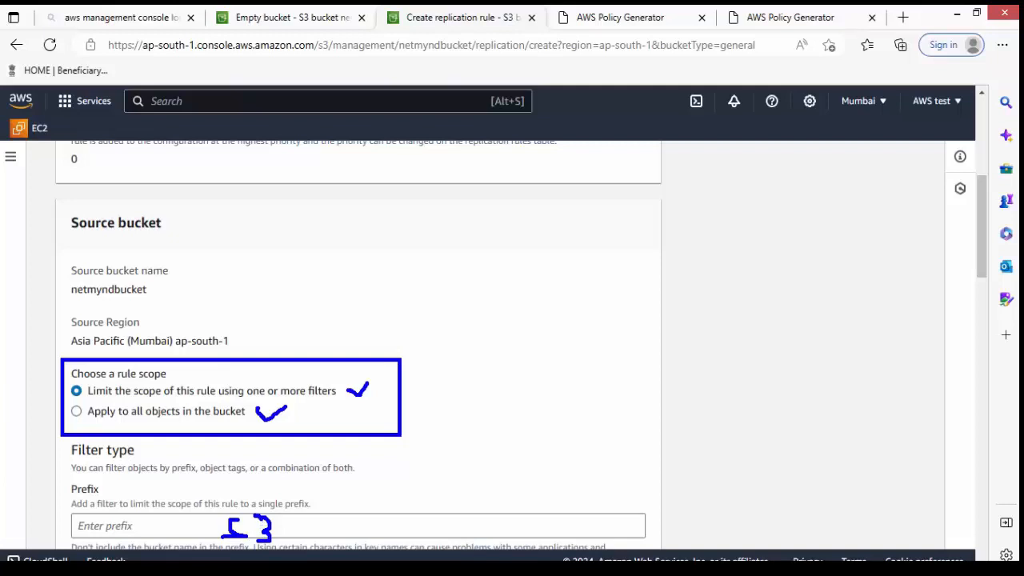
key("Escape")
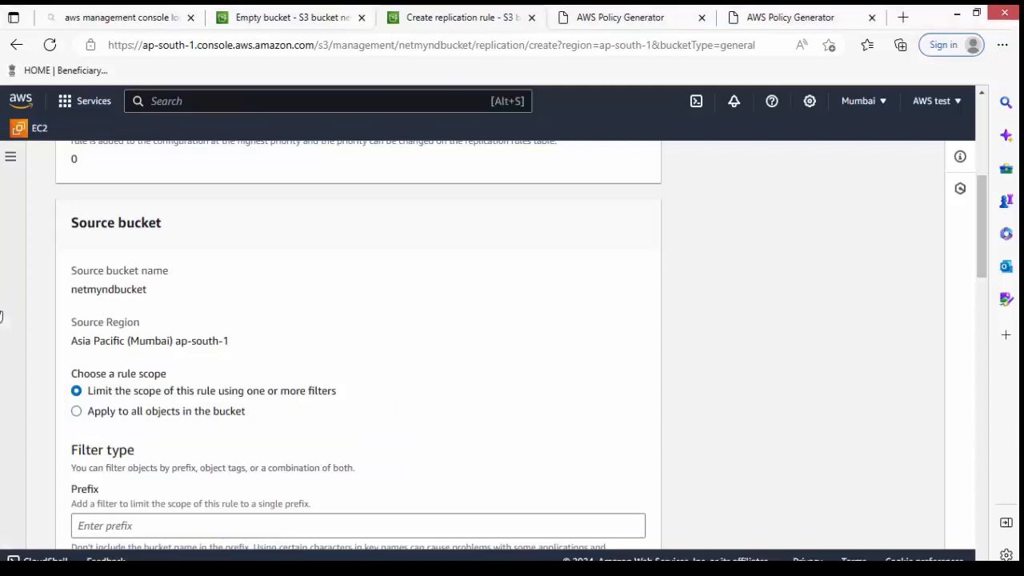
left_click(77, 412)
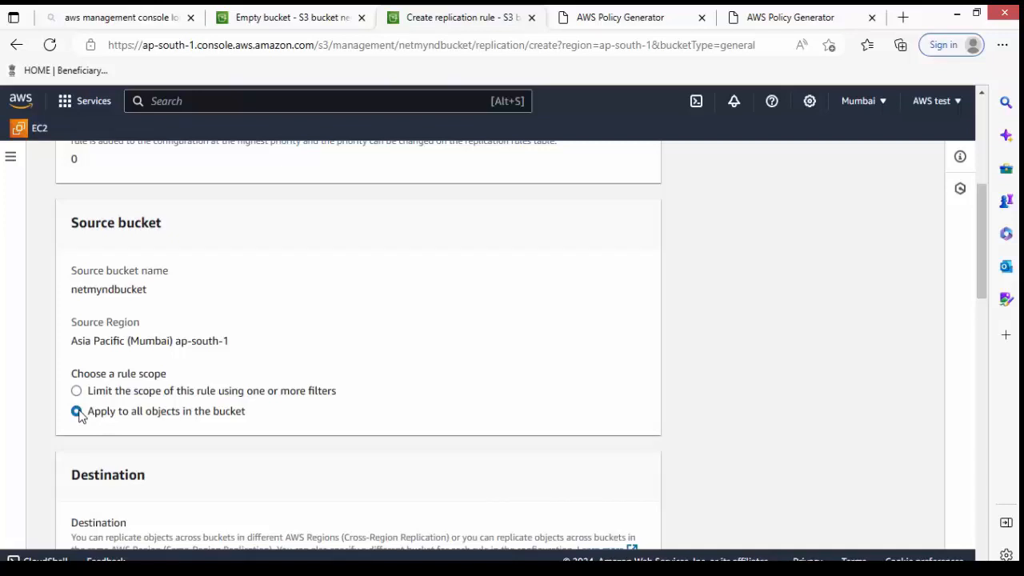
Step: Compare the destination options for a bucket in this account and a bucket in another account
scroll(79, 417, "down", 3)
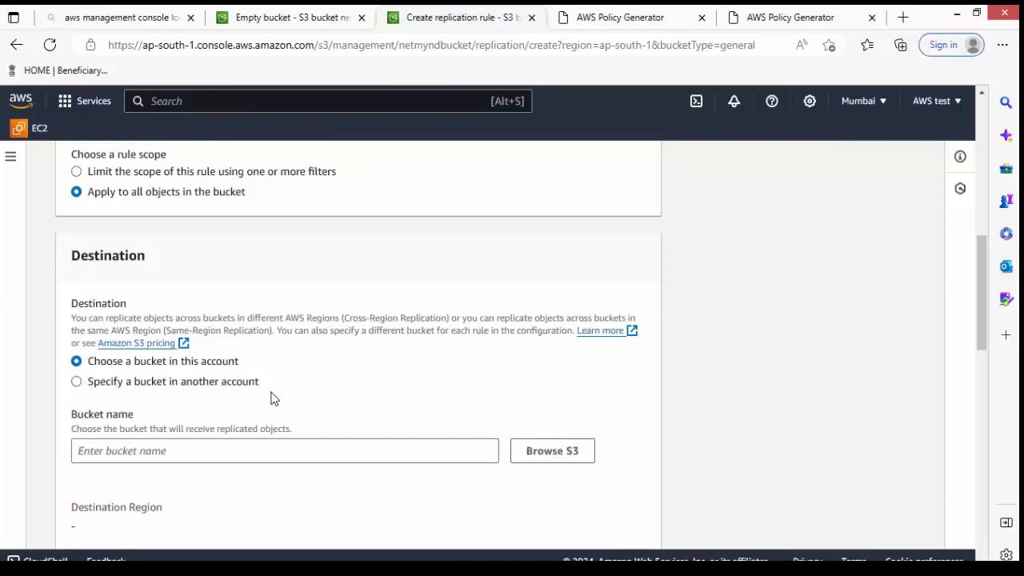
left_click_drag(258, 382, 118, 377)
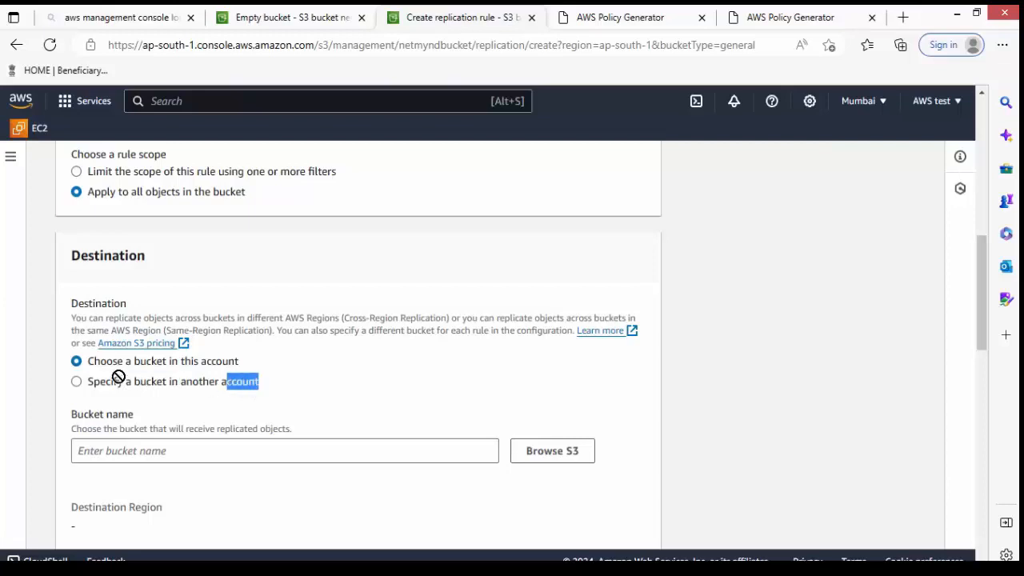
left_click(143, 372)
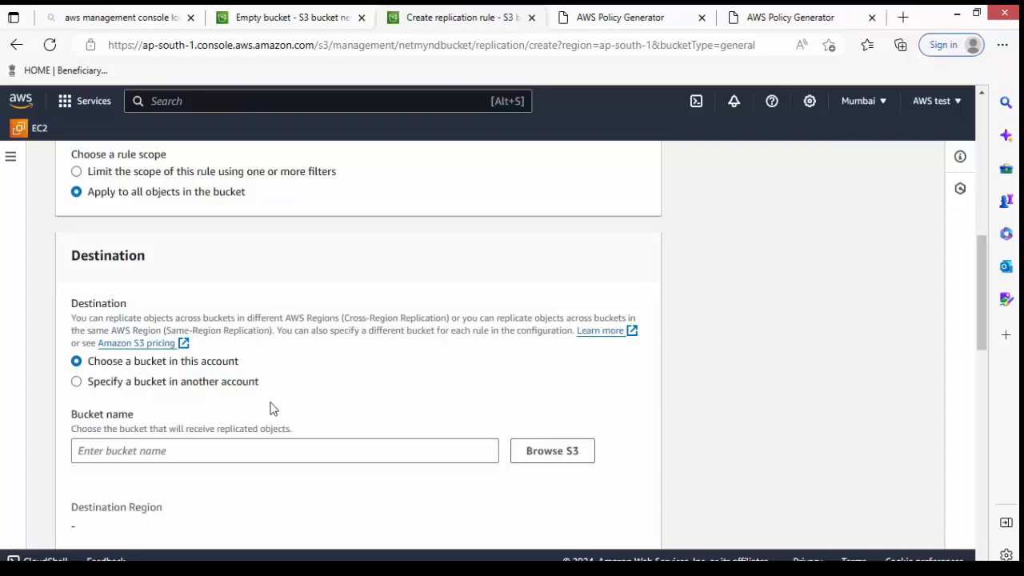
left_click(76, 384)
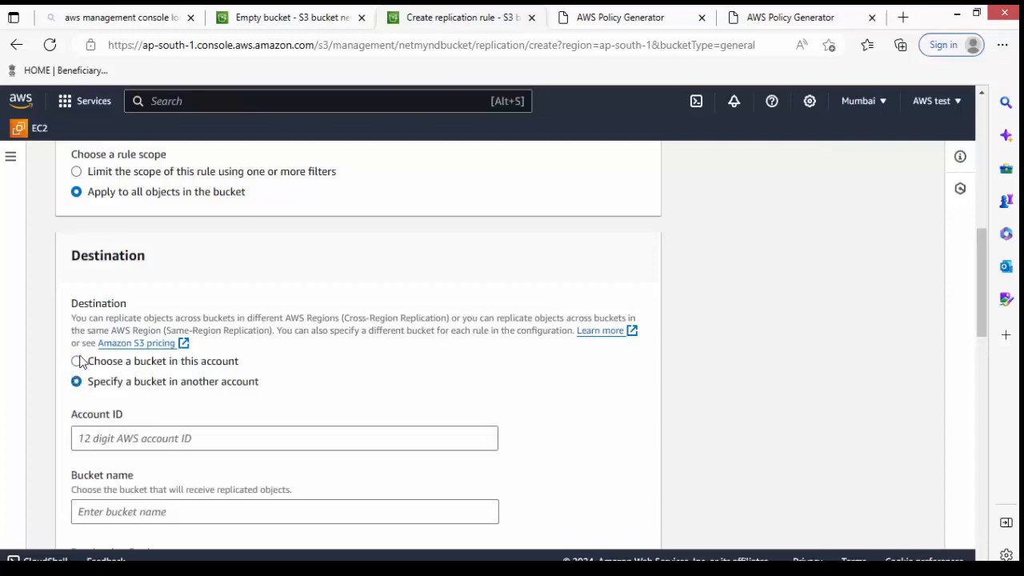
left_click(77, 363)
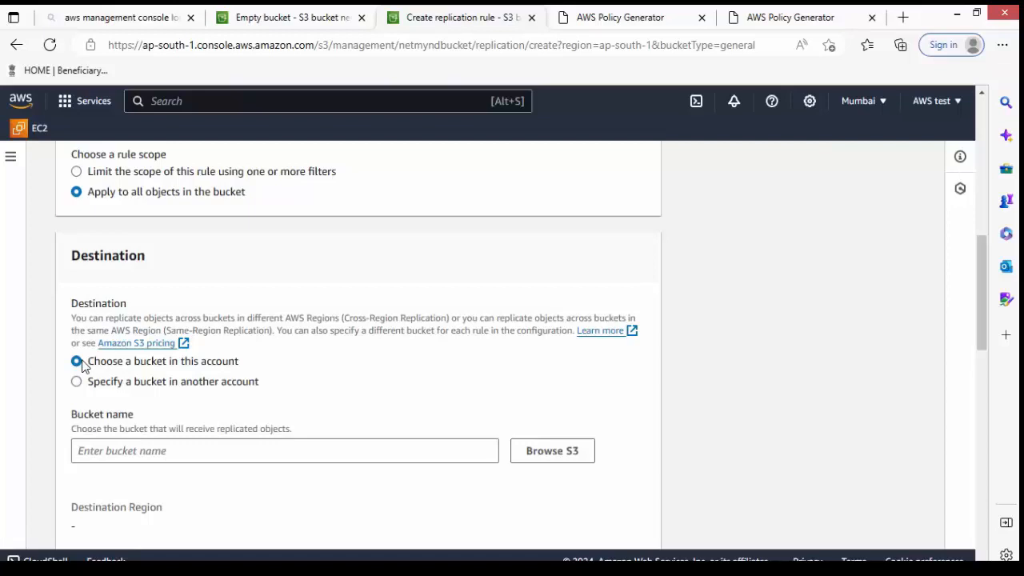
Step: Browse the account's S3 buckets and choose bucketohio3366 in US East (Ohio) as the replication destination
left_click(576, 463)
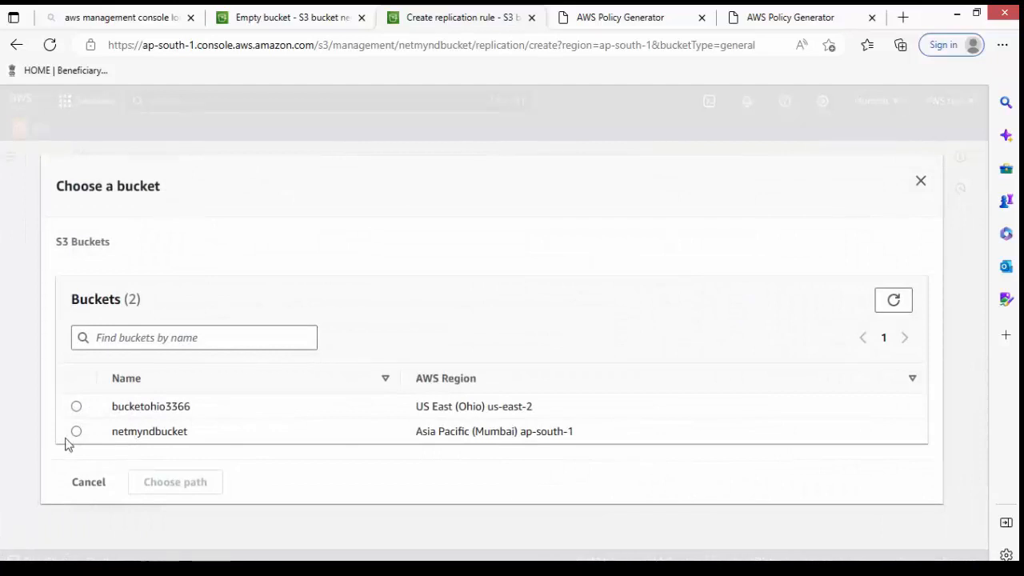
left_click(76, 406)
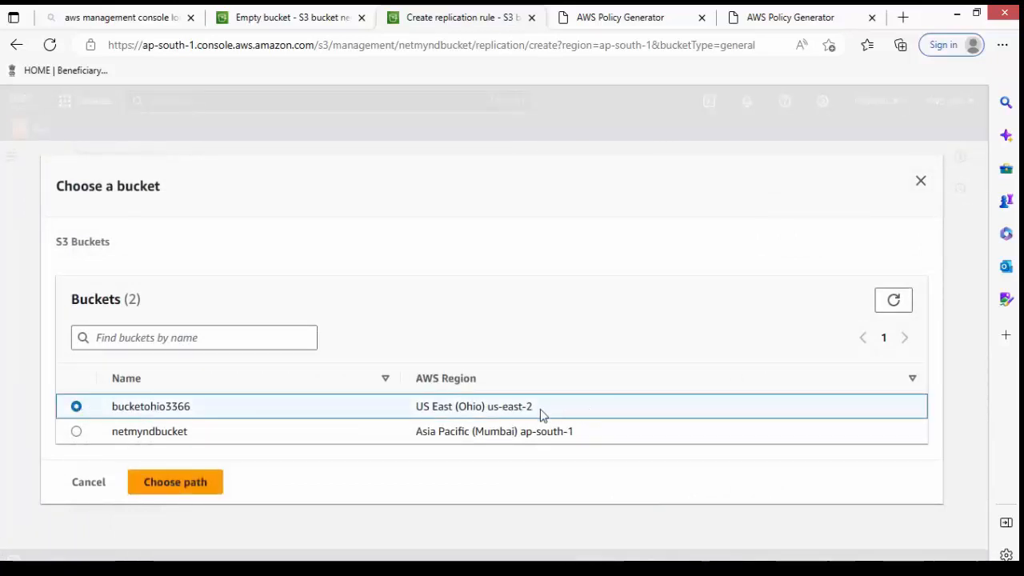
left_click_drag(542, 415, 423, 408)
left_click_drag(589, 438, 402, 436)
left_click(158, 484)
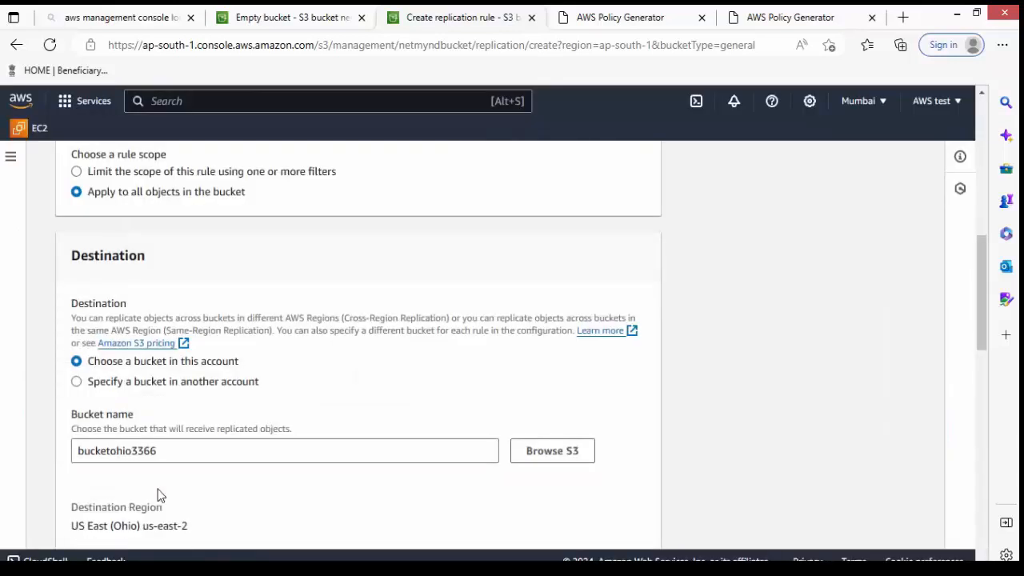
Step: Set the replication rule to create a new IAM role and review the encryption, storage class and additional replication options
scroll(158, 490, "down", 3)
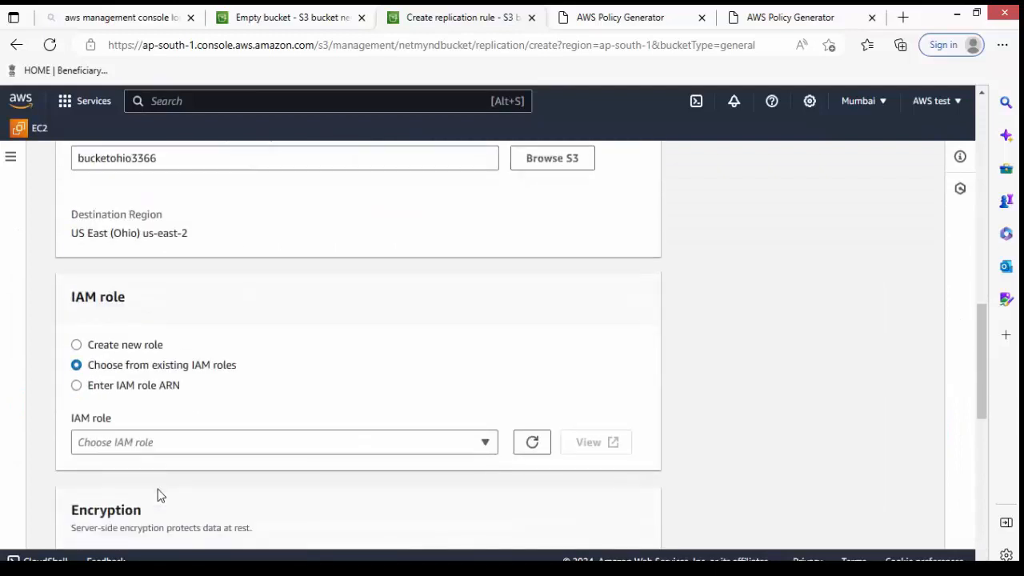
left_click(129, 350)
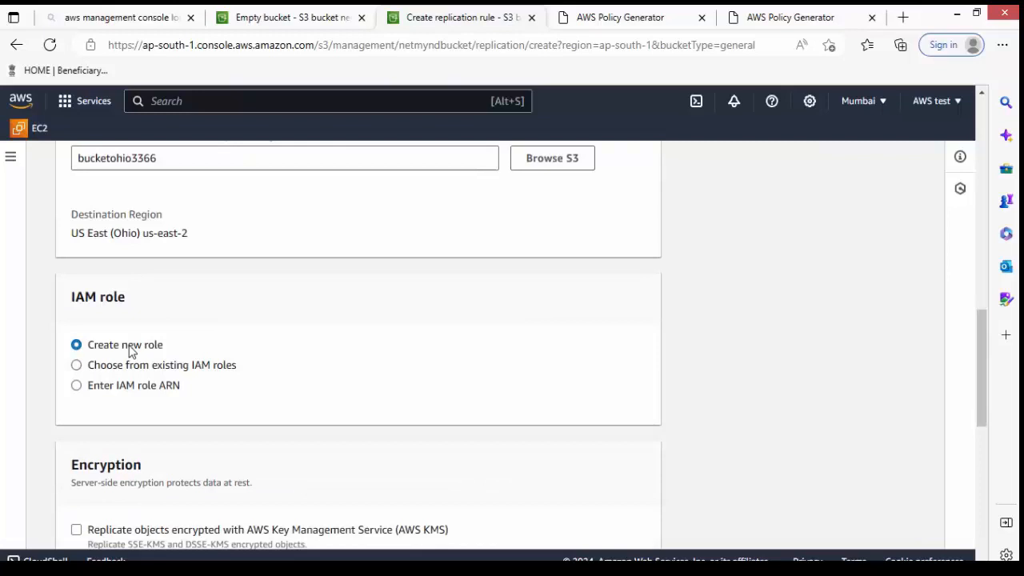
scroll(131, 350, "down", 2)
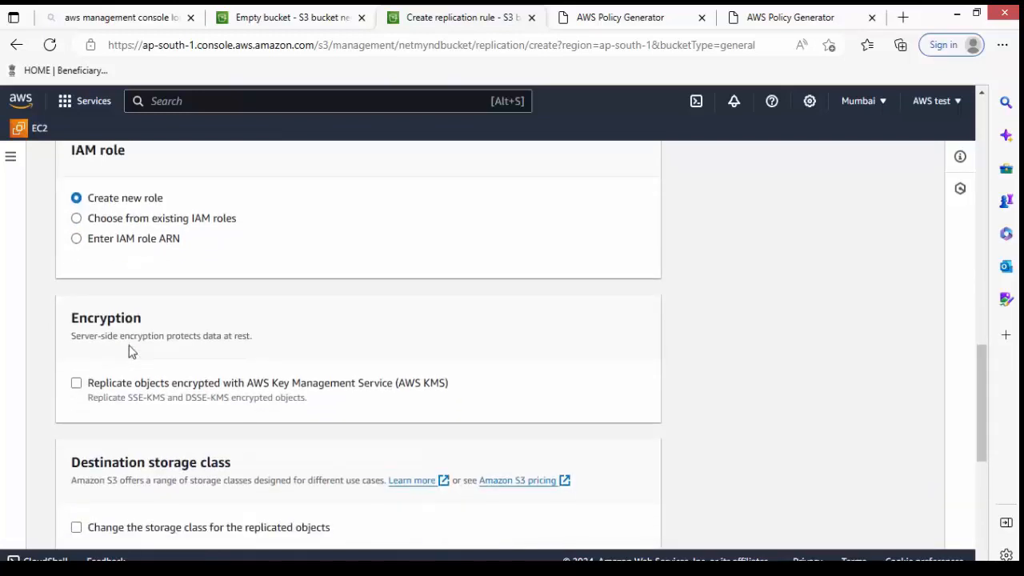
scroll(128, 346, "down", 3)
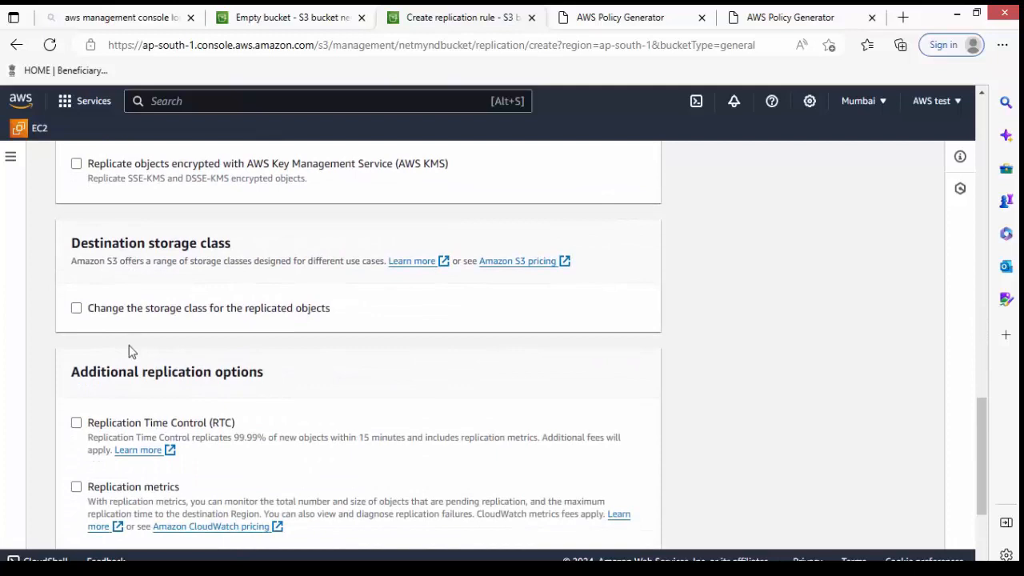
Step: Save the replication rule with the default storage class and no additional replication options enabled
left_click_drag(65, 242, 210, 259)
left_click(210, 260)
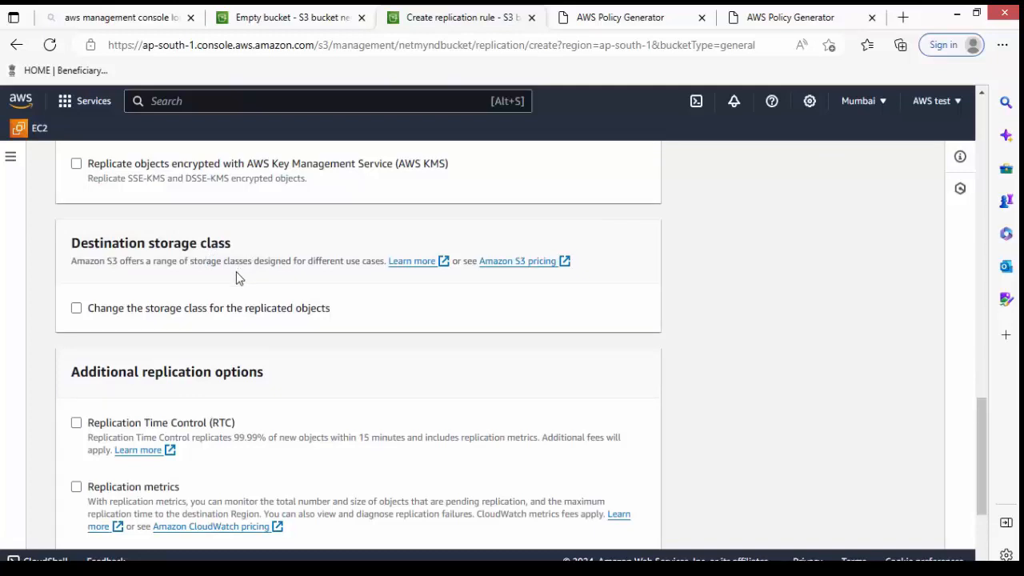
scroll(235, 279, "down", 3)
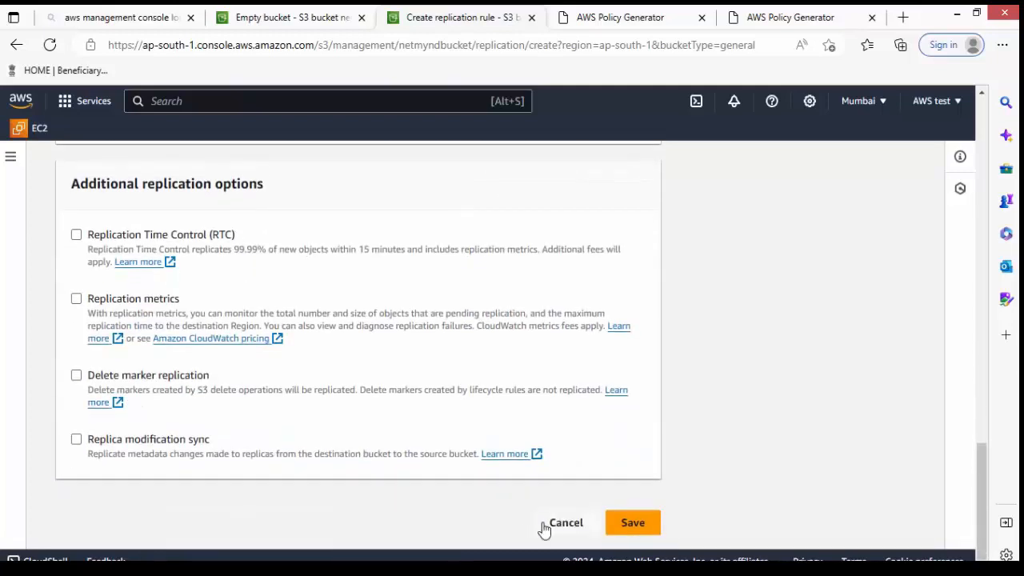
left_click(629, 530)
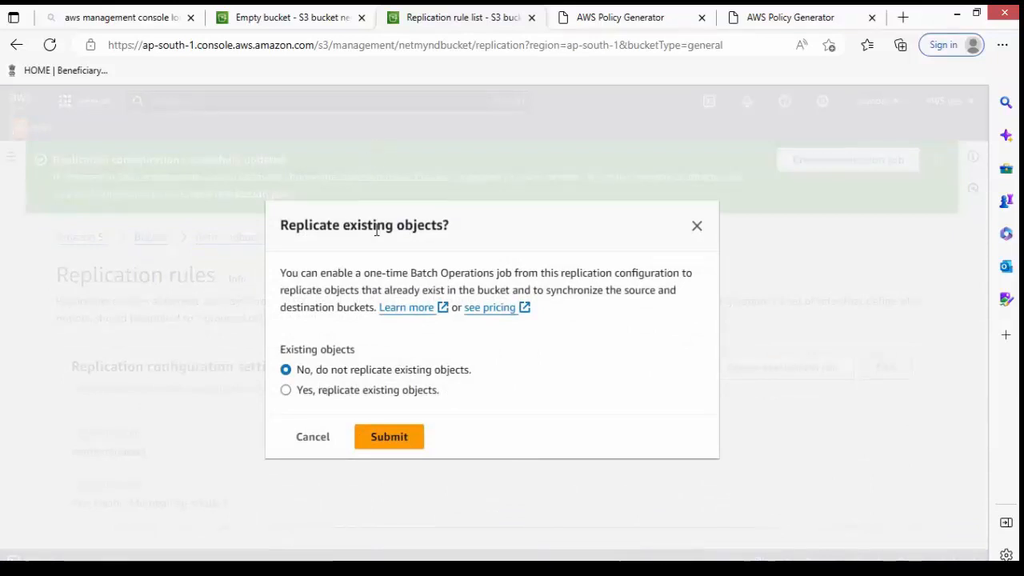
Step: Choose to replicate the objects that already exist in the source bucket and submit the choice
left_click_drag(376, 231, 452, 230)
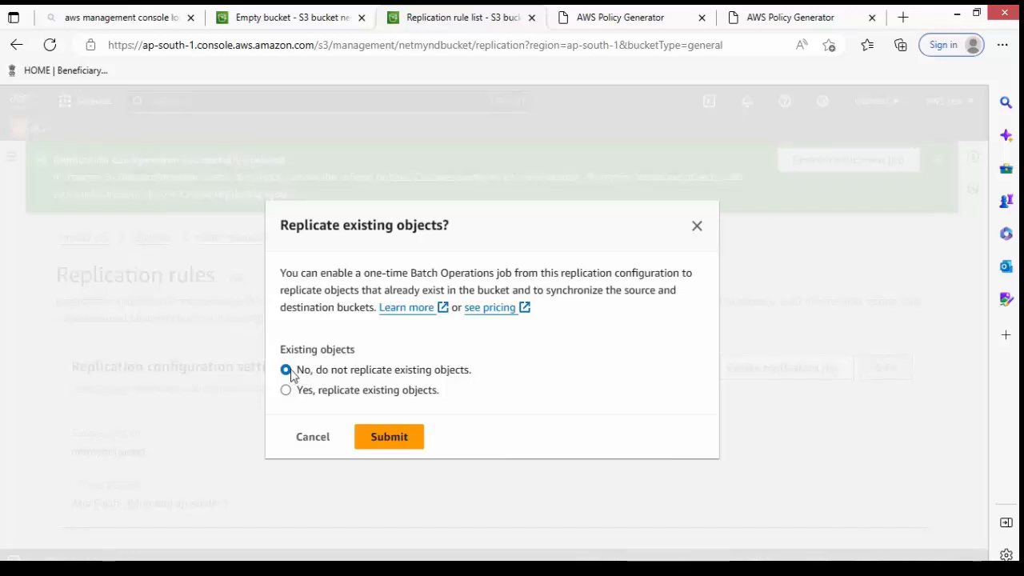
left_click_drag(296, 374, 472, 374)
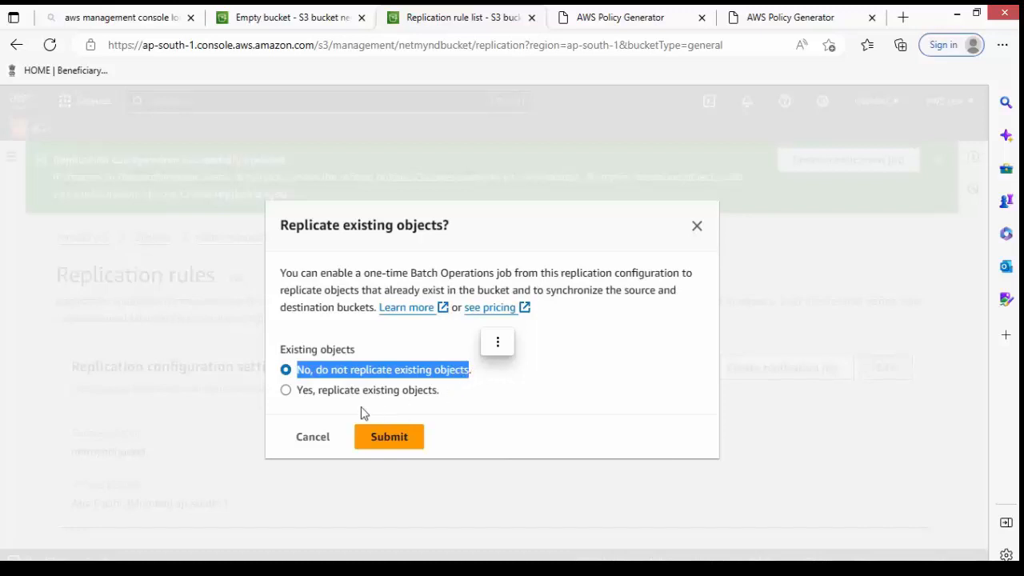
left_click(286, 391)
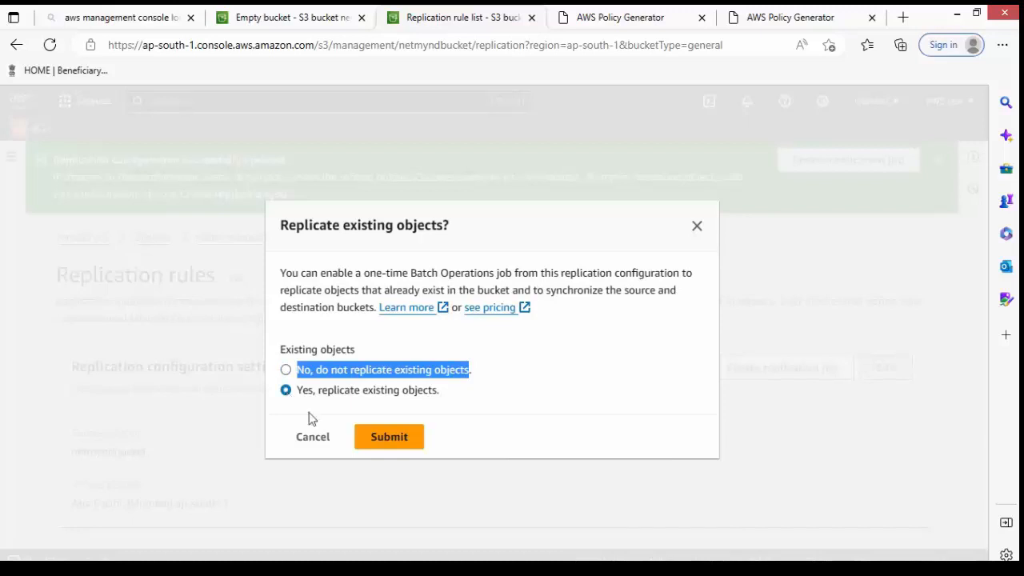
left_click(397, 438)
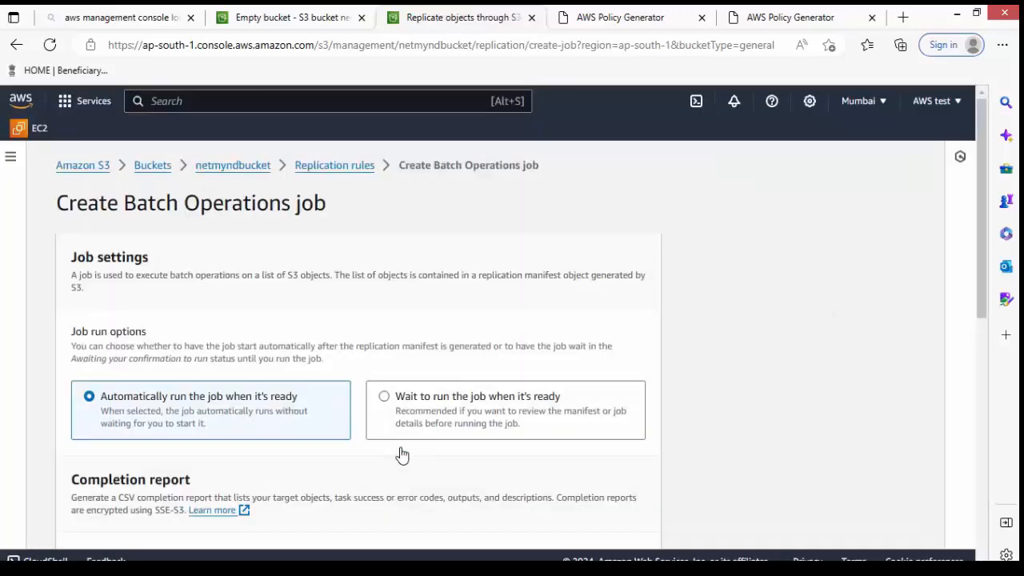
Step: Configure the Batch Operations completion report to cover all tasks and store it in s3://netmyndbucket
scroll(401, 455, "down", 4)
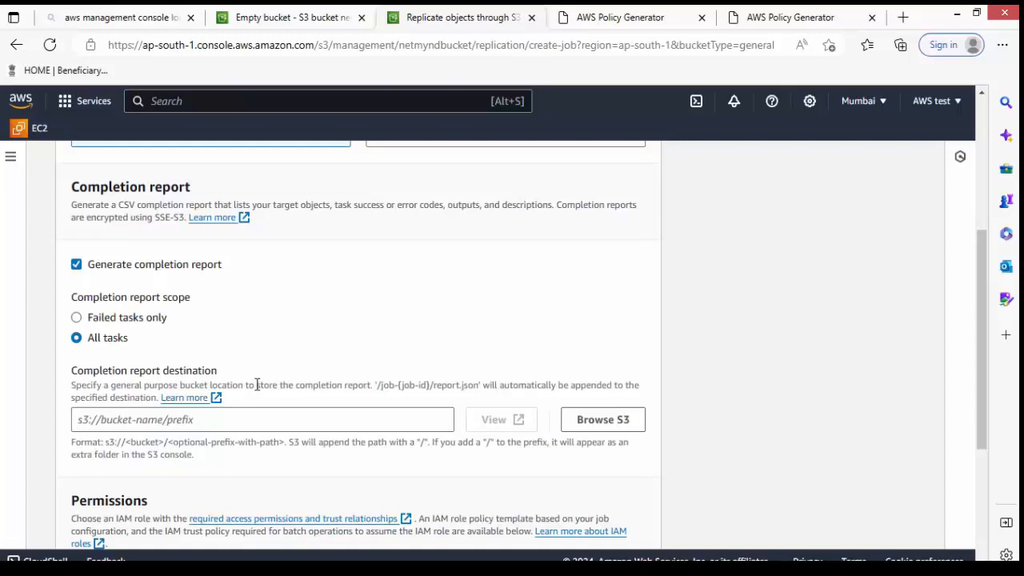
left_click(77, 317)
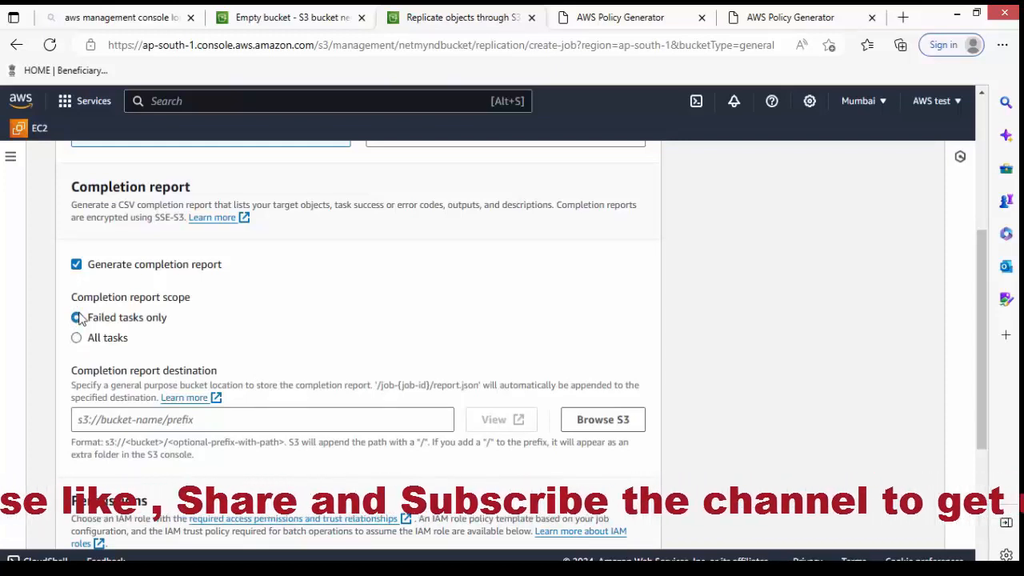
left_click(77, 339)
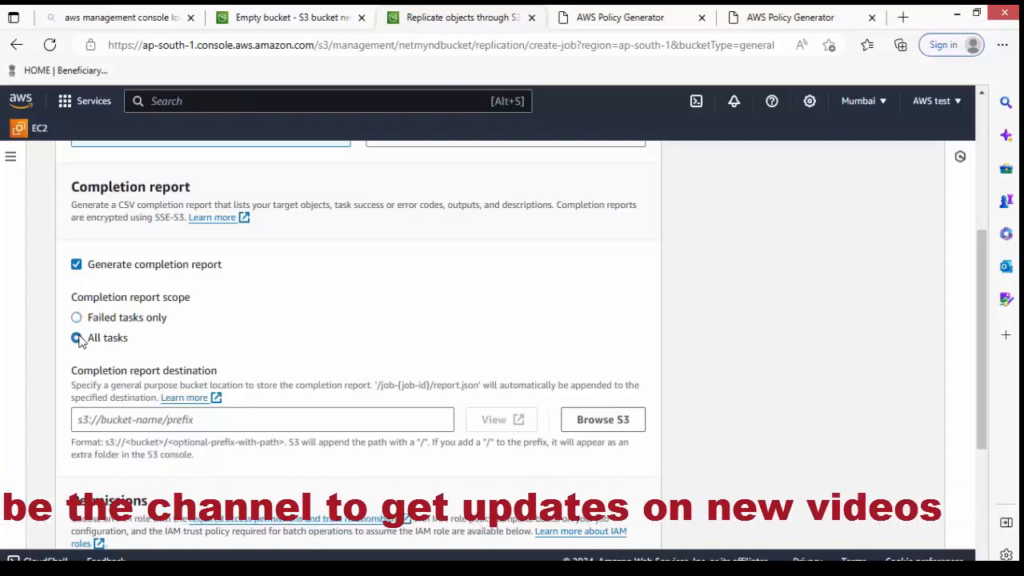
left_click(632, 421)
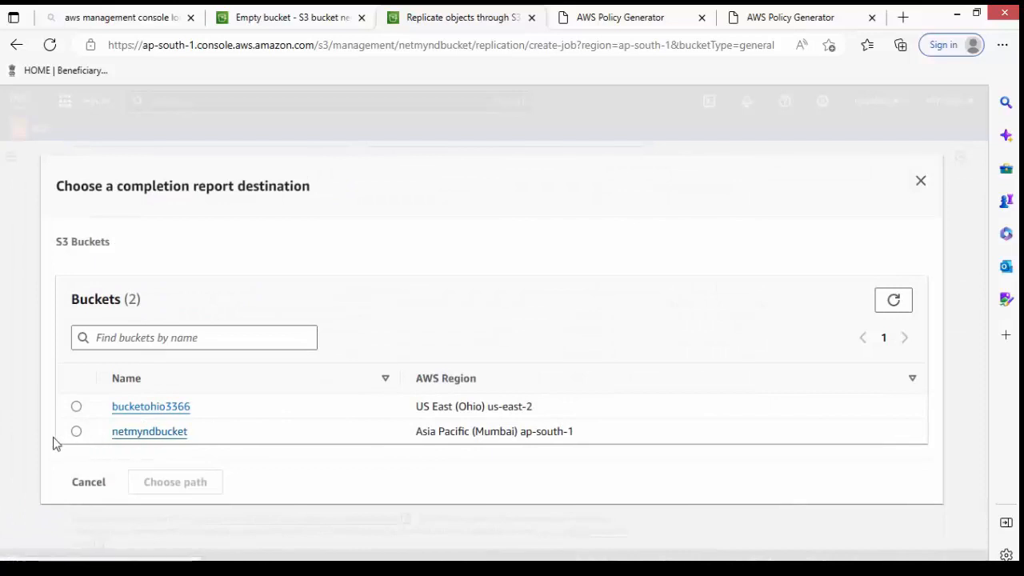
left_click(76, 432)
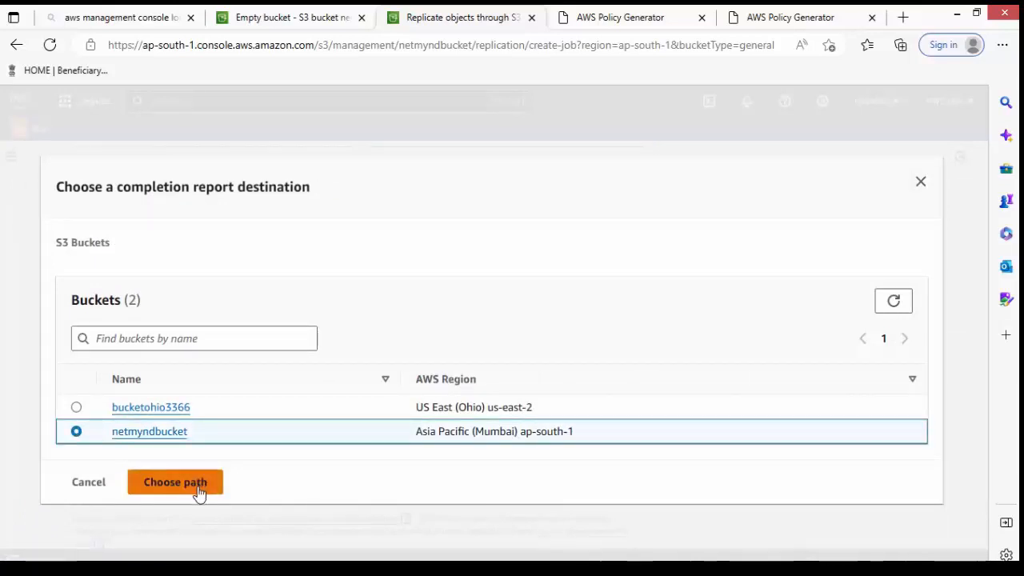
left_click(200, 490)
Step: Set the Batch Operations job to create a new IAM role, and save the job
scroll(320, 429, "down", 3)
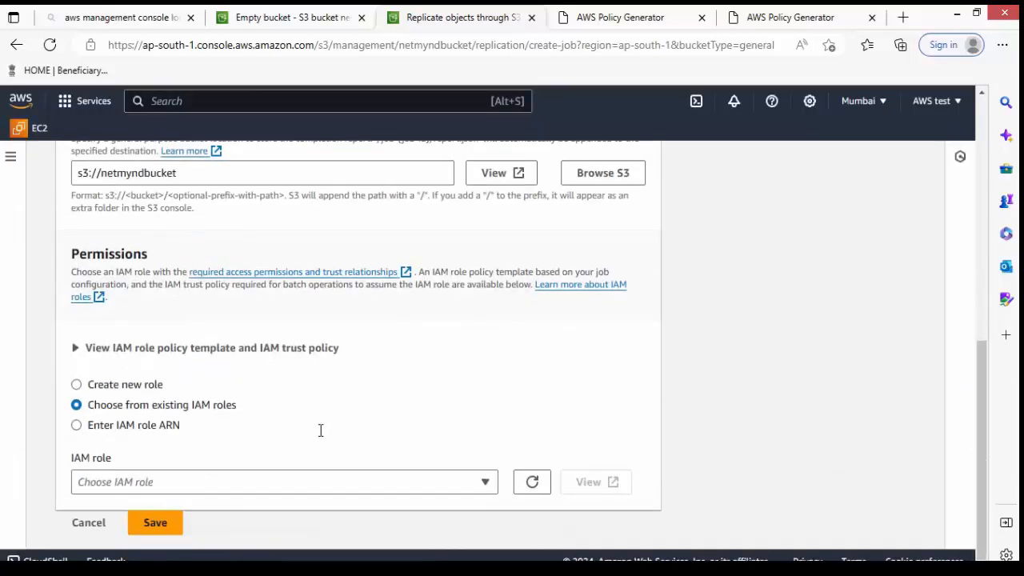
left_click(125, 387)
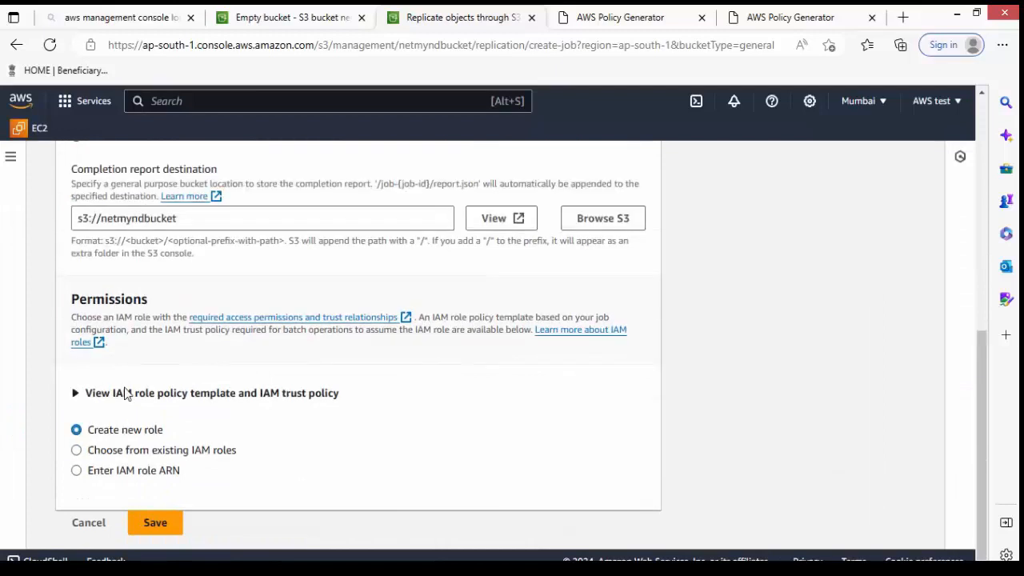
left_click(157, 524)
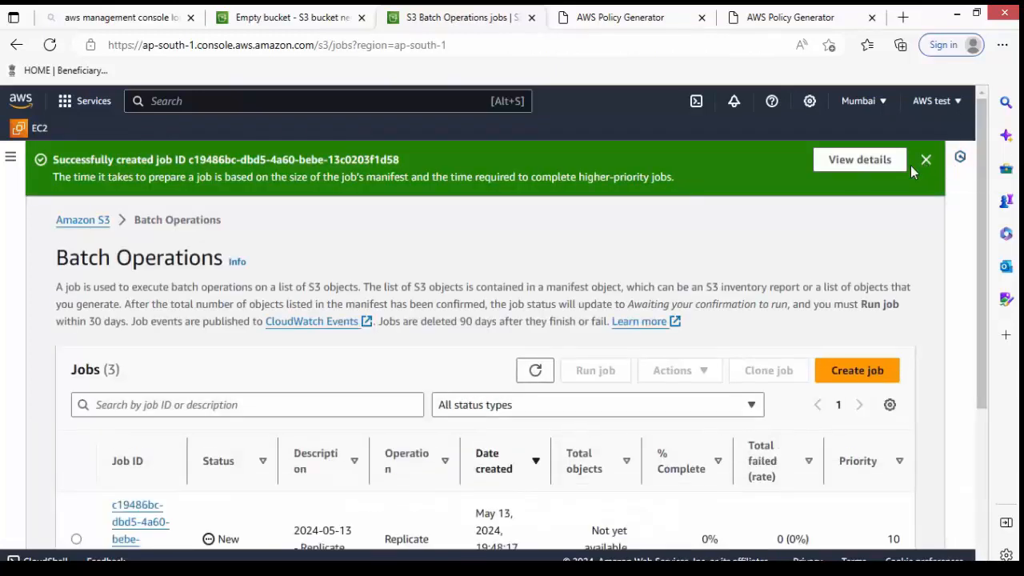
scroll(907, 187, "down", 3)
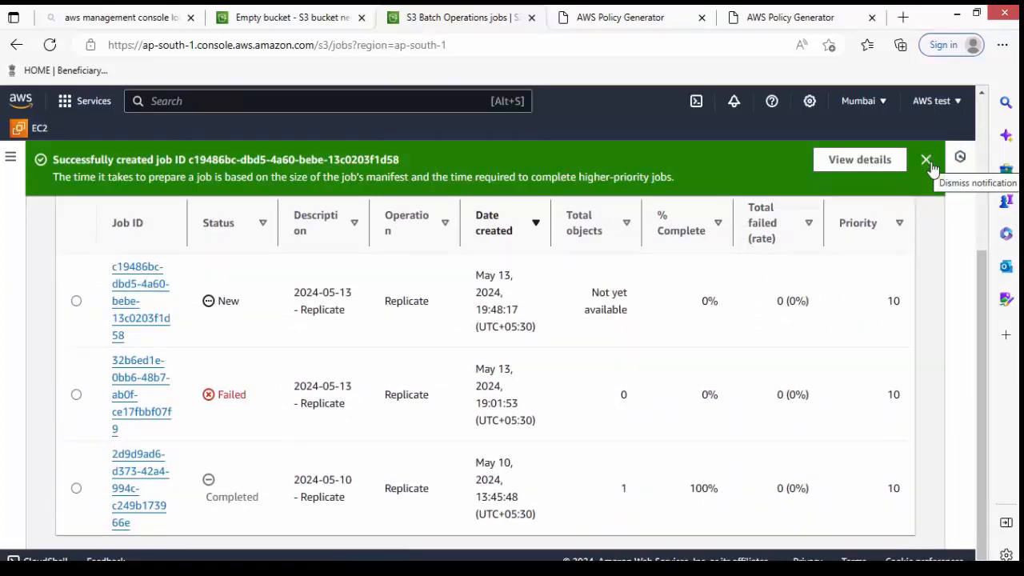
left_click(926, 161)
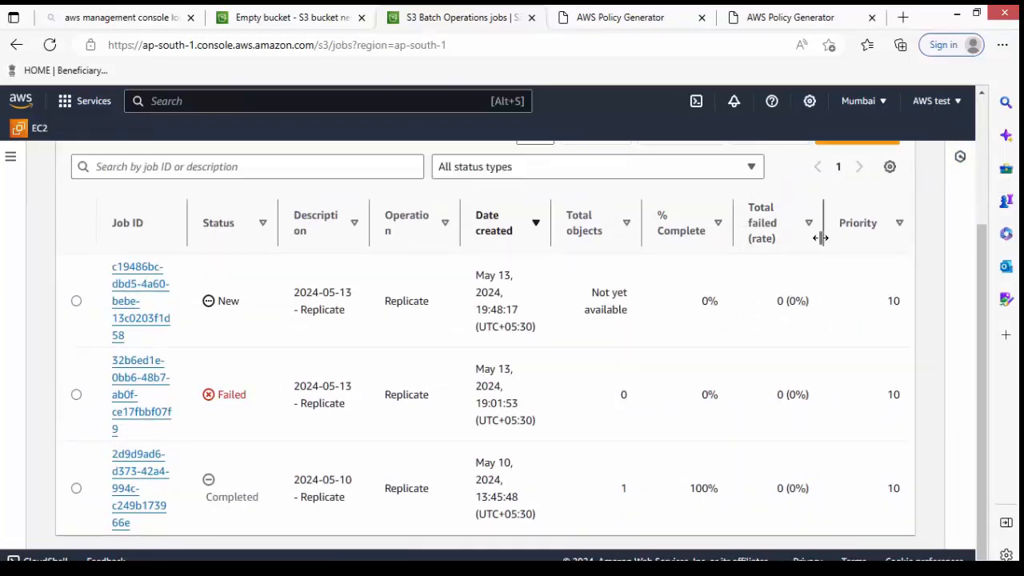
scroll(494, 316, "up", 2)
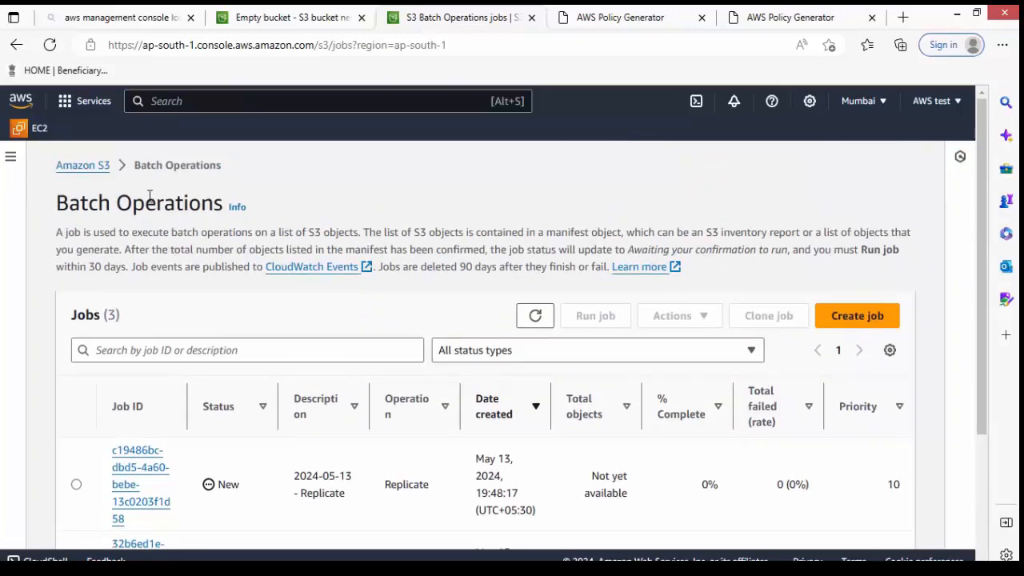
Step: Return to the S3 bucket list and open netmyndbucket to check its objects
left_click(93, 166)
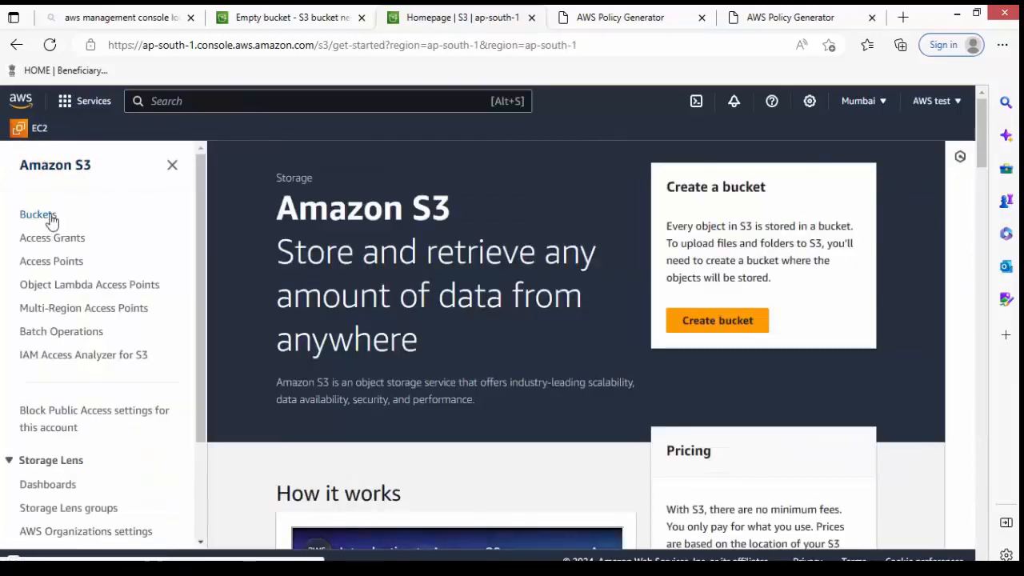
left_click(48, 216)
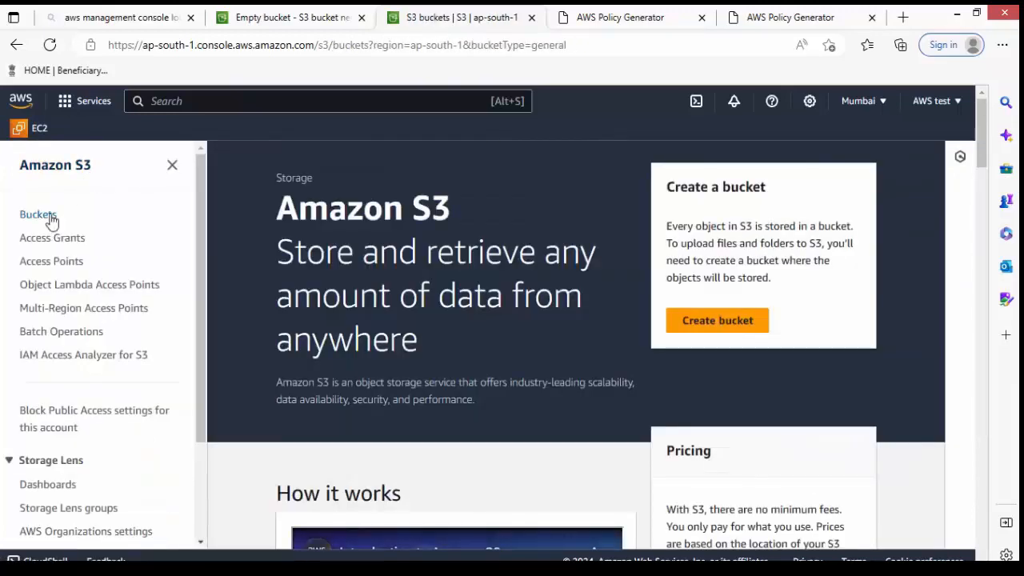
scroll(204, 297, "down", 3)
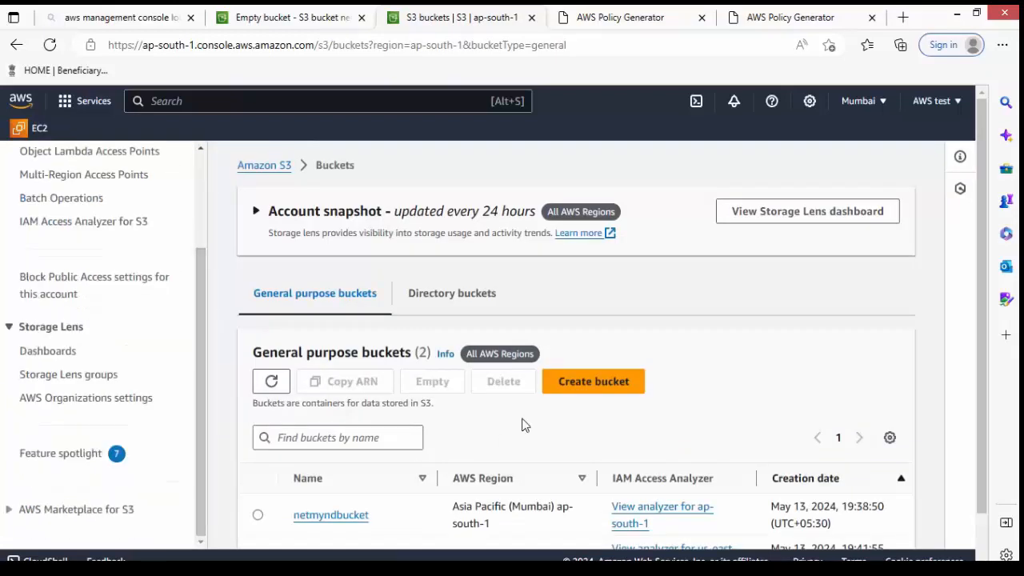
scroll(521, 424, "down", 2)
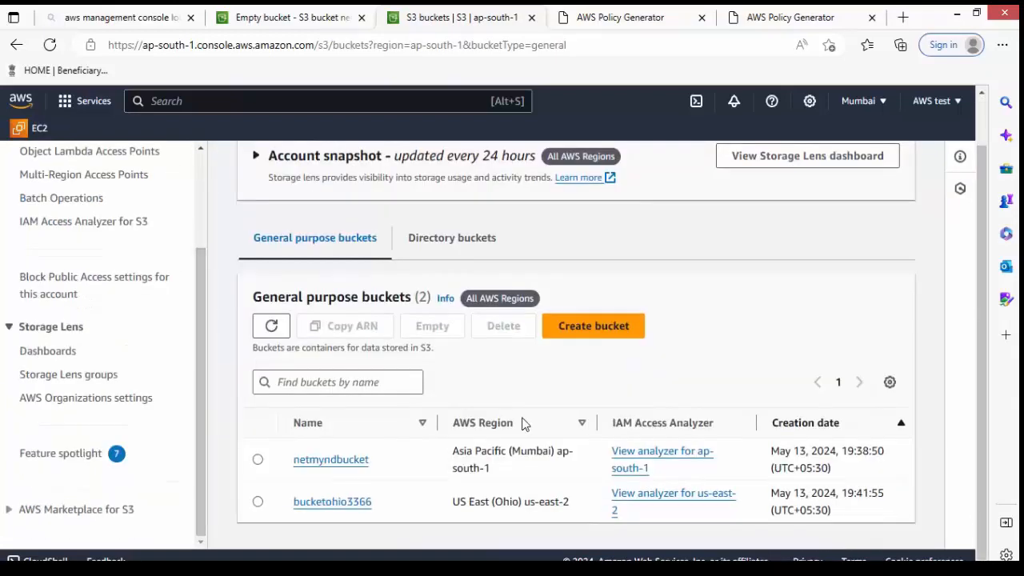
left_click(335, 460)
scroll(345, 463, "down", 1)
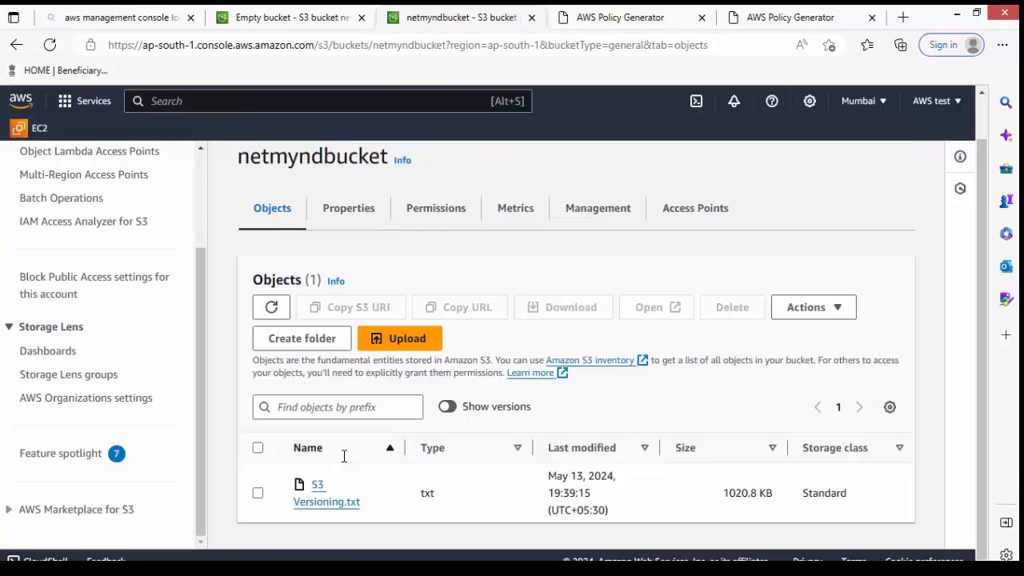
scroll(344, 538, "up", 1)
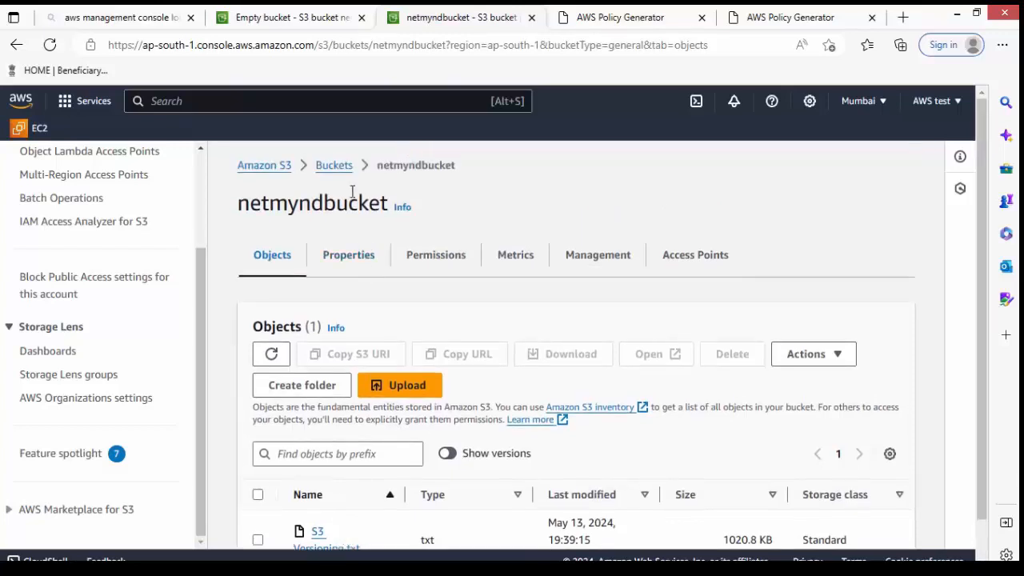
Step: Open bucketohio3366 from the bucket list and refresh its objects to check for replicated files
left_click(336, 166)
scroll(373, 507, "down", 1)
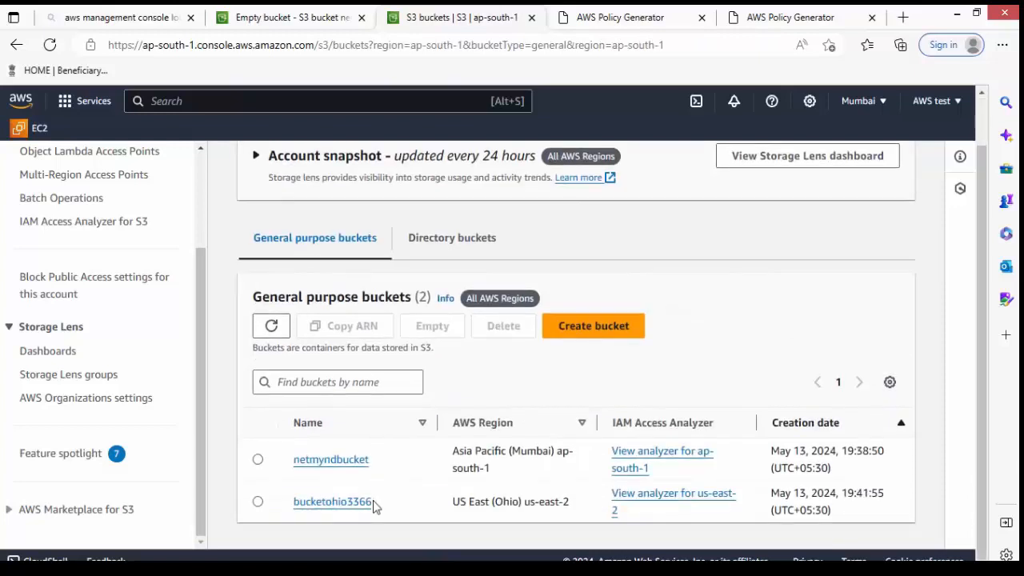
left_click(350, 503)
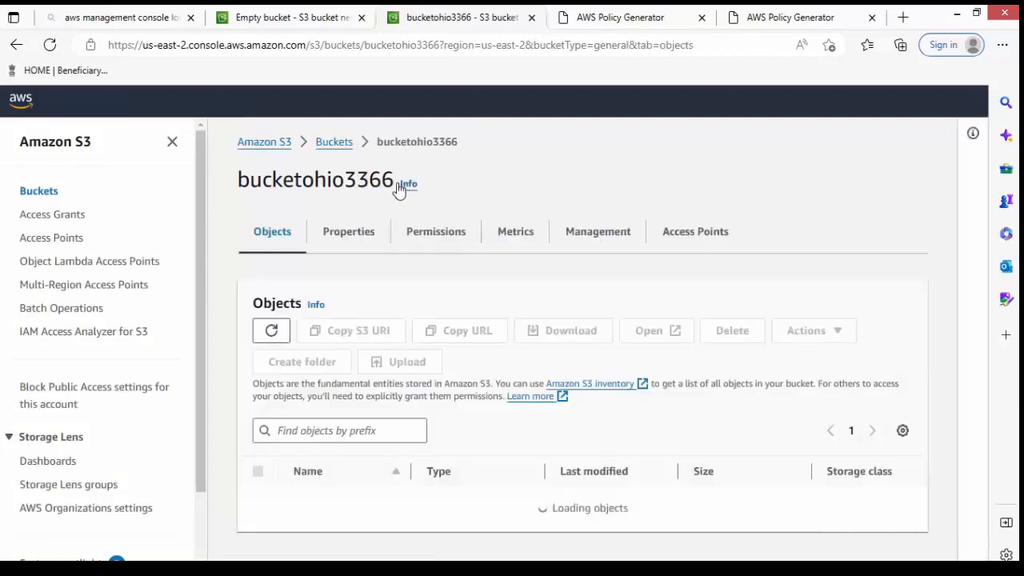
scroll(566, 449, "down", 1)
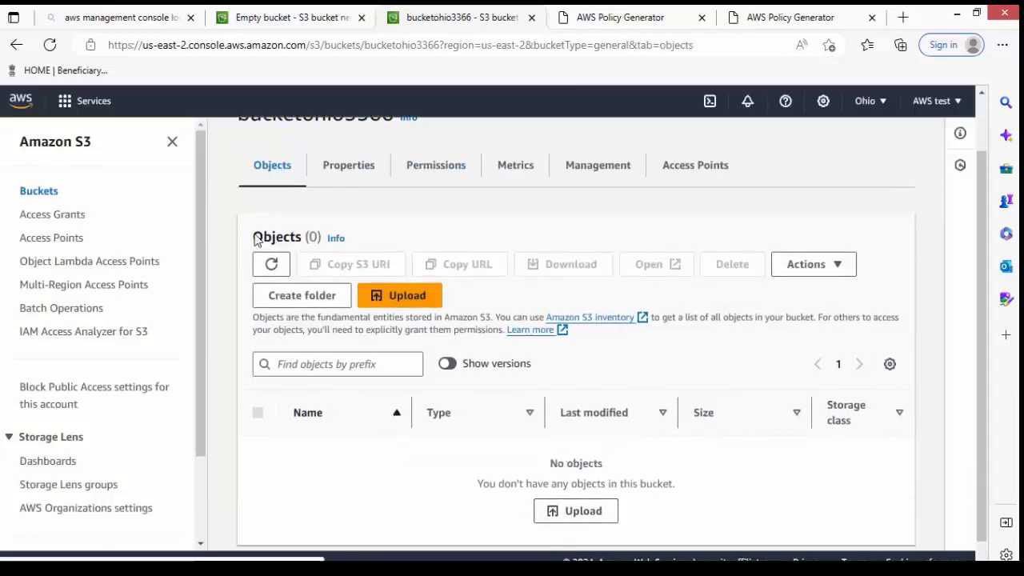
left_click(271, 289)
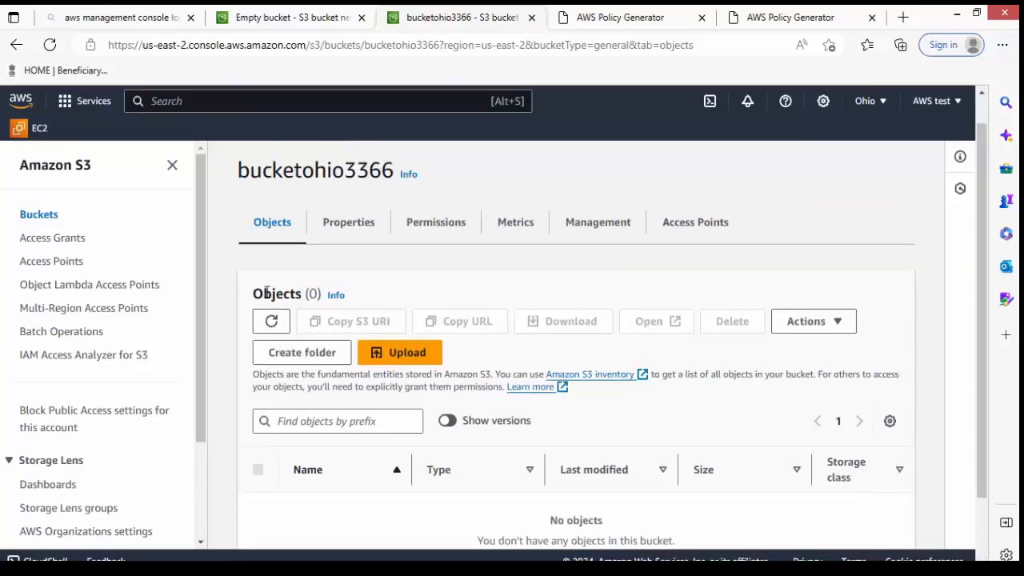
left_click(272, 321)
scroll(297, 231, "up", 1)
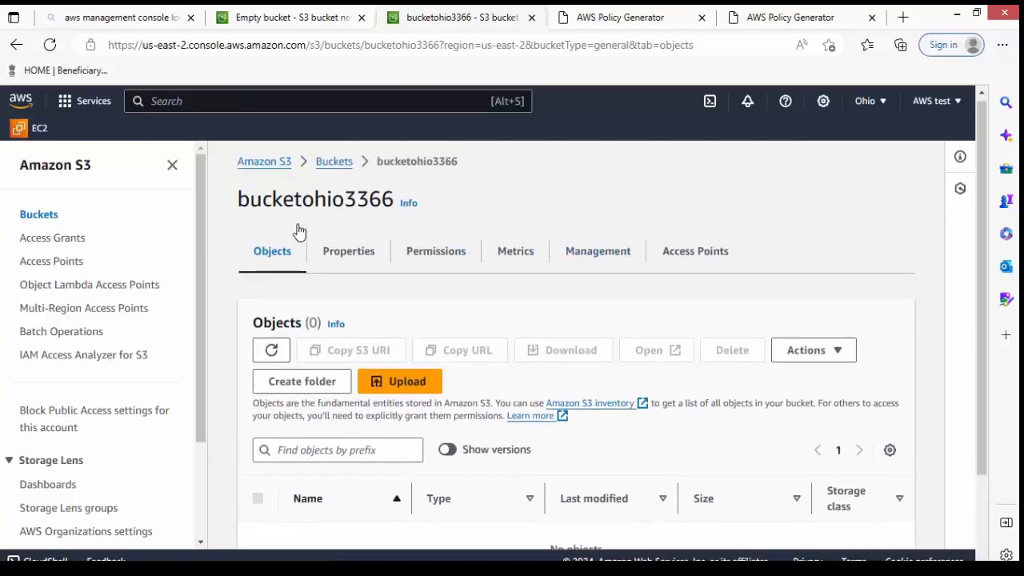
Step: Return to the bucket list and open netmyndbucket to view its current objects
left_click(336, 173)
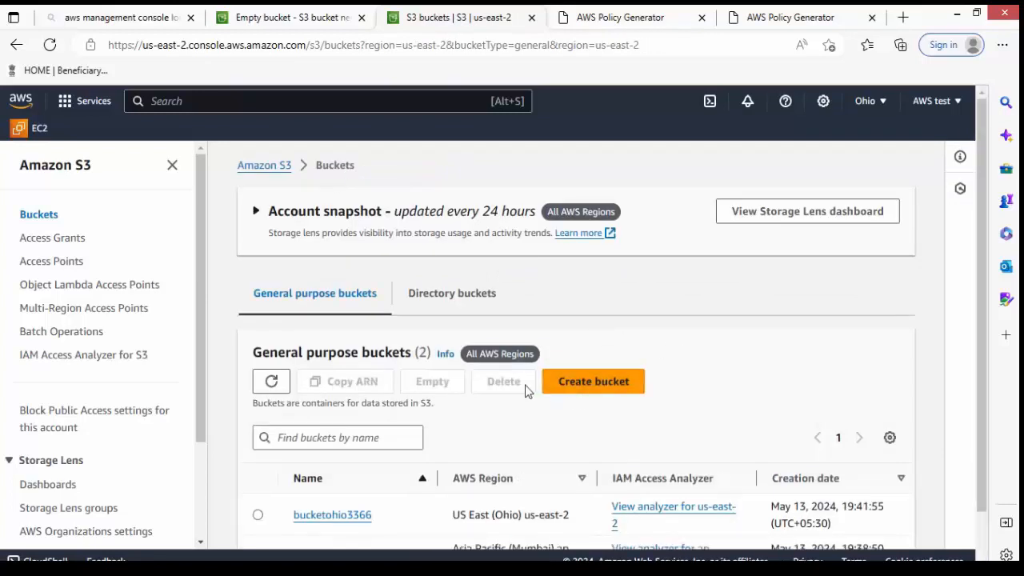
scroll(430, 482, "down", 1)
scroll(429, 481, "down", 1)
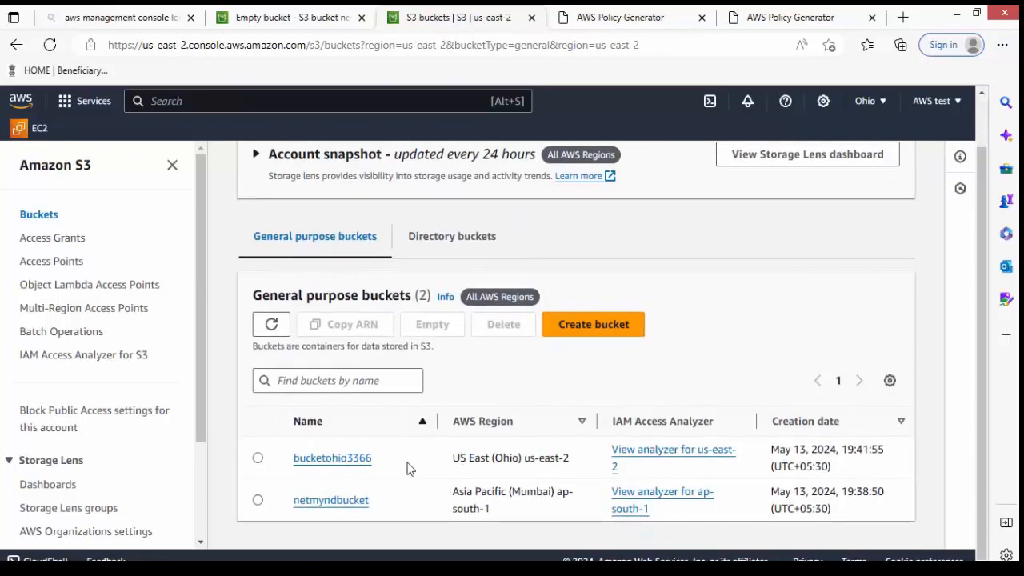
left_click(325, 501)
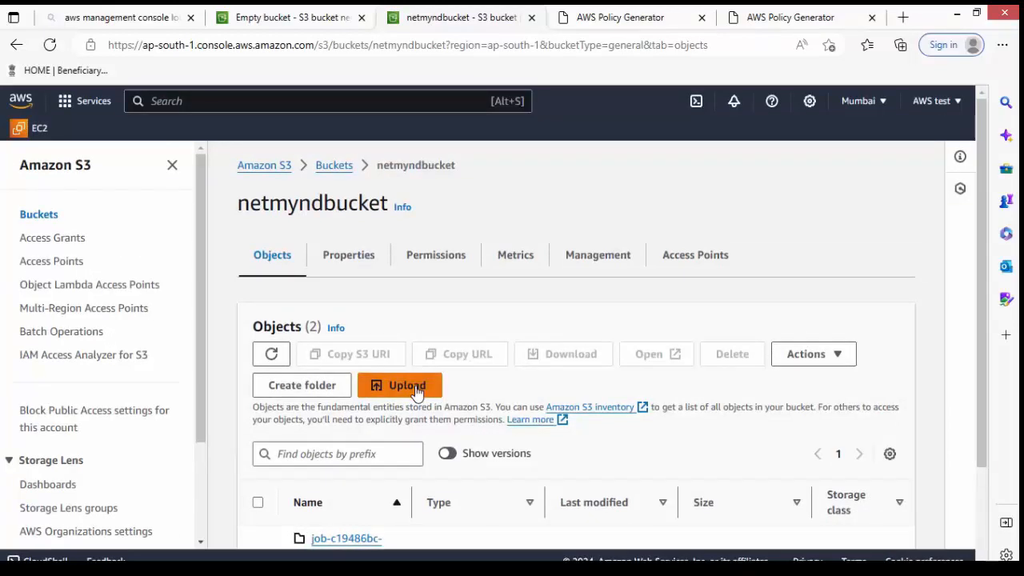
scroll(416, 392, "down", 2)
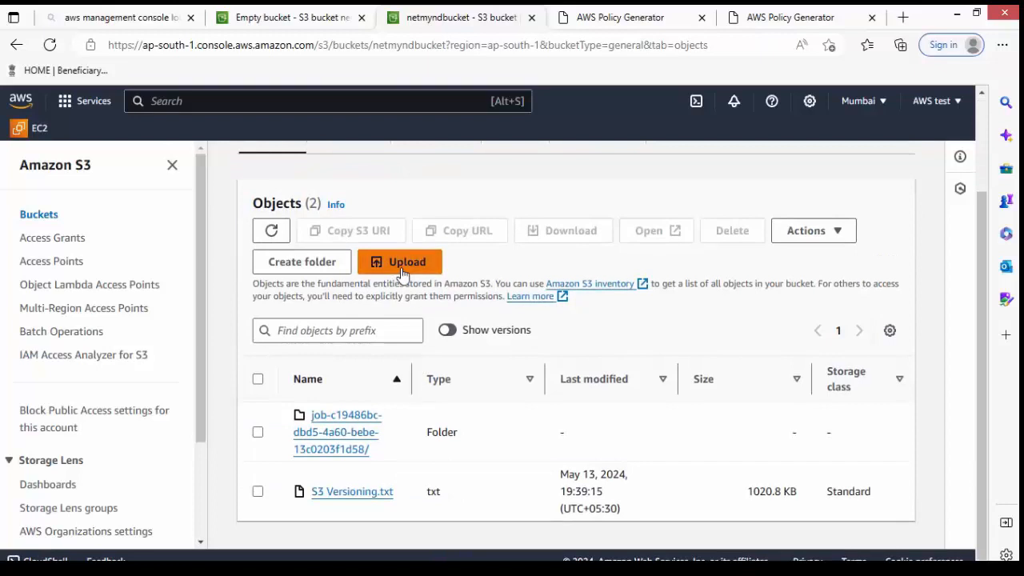
Step: Upload "(Ebook) - HR Interview Questions (1).pdf" from the Desktop to netmyndbucket and close the upload status page
left_click(403, 268)
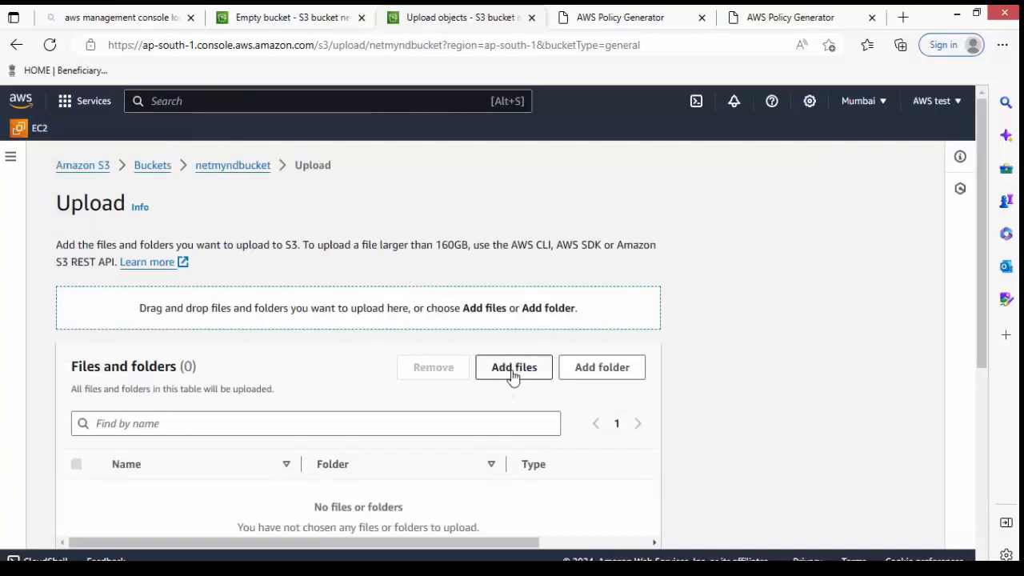
left_click(513, 370)
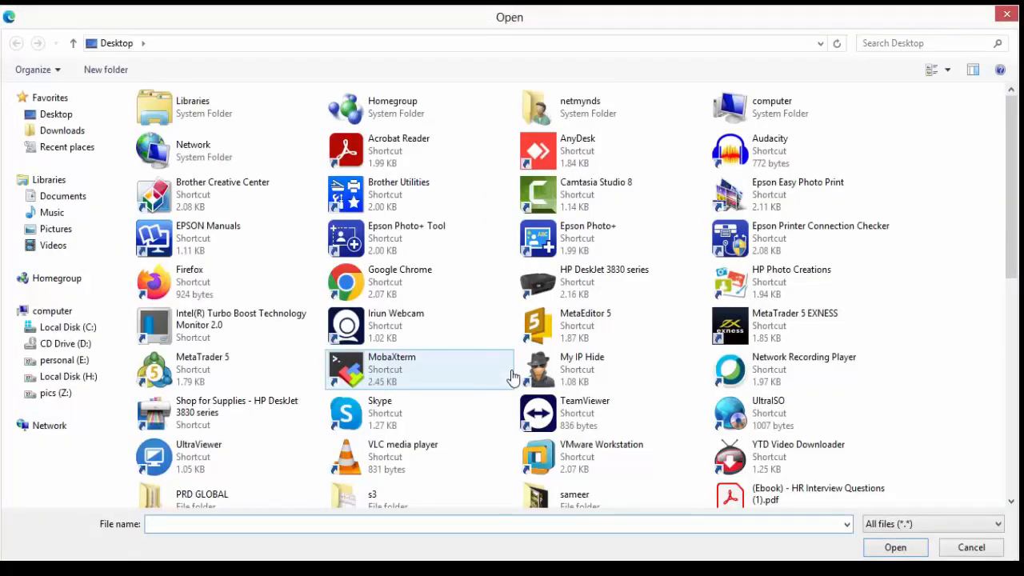
double_click(744, 494)
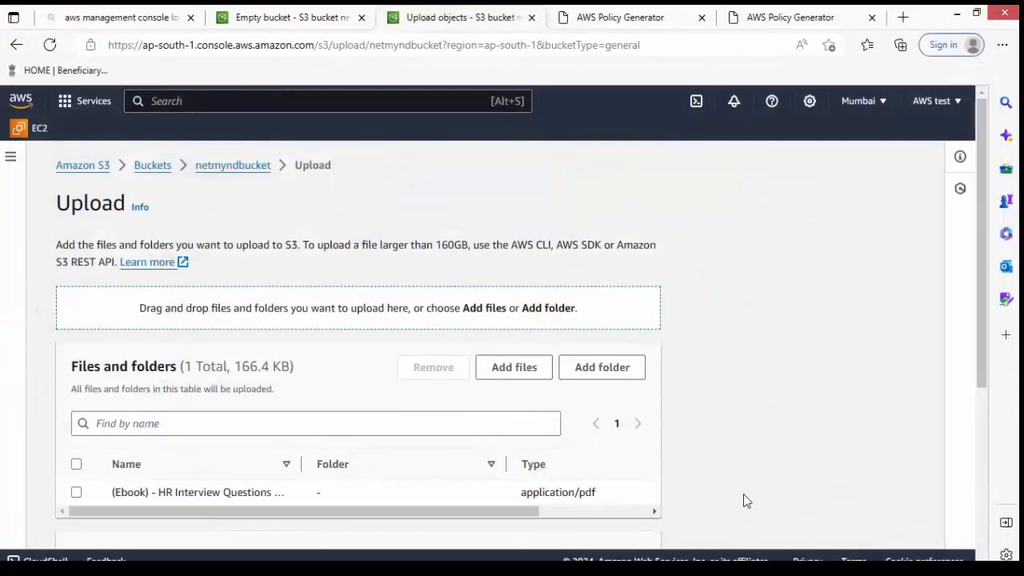
scroll(744, 500, "down", 3)
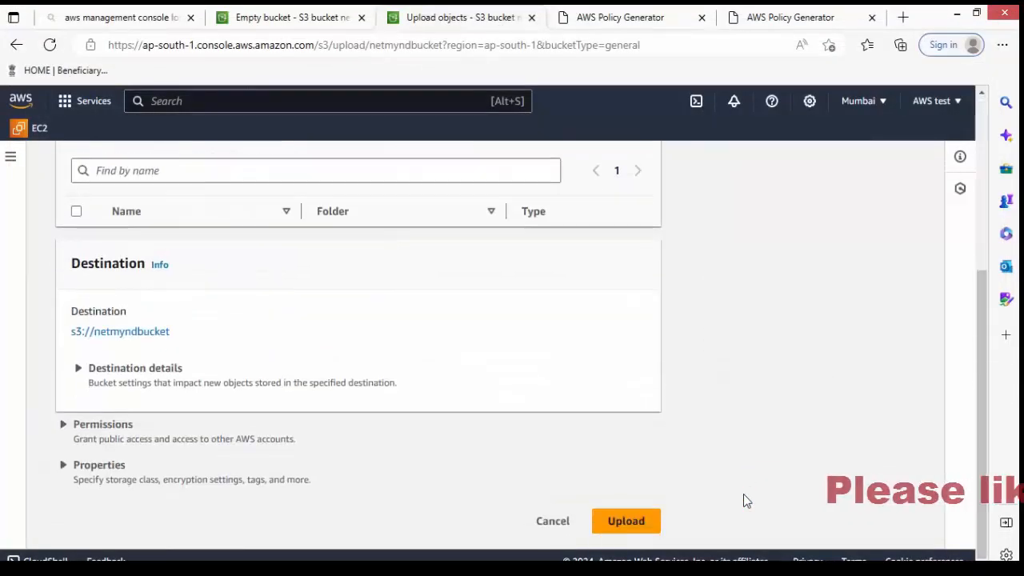
left_click(641, 519)
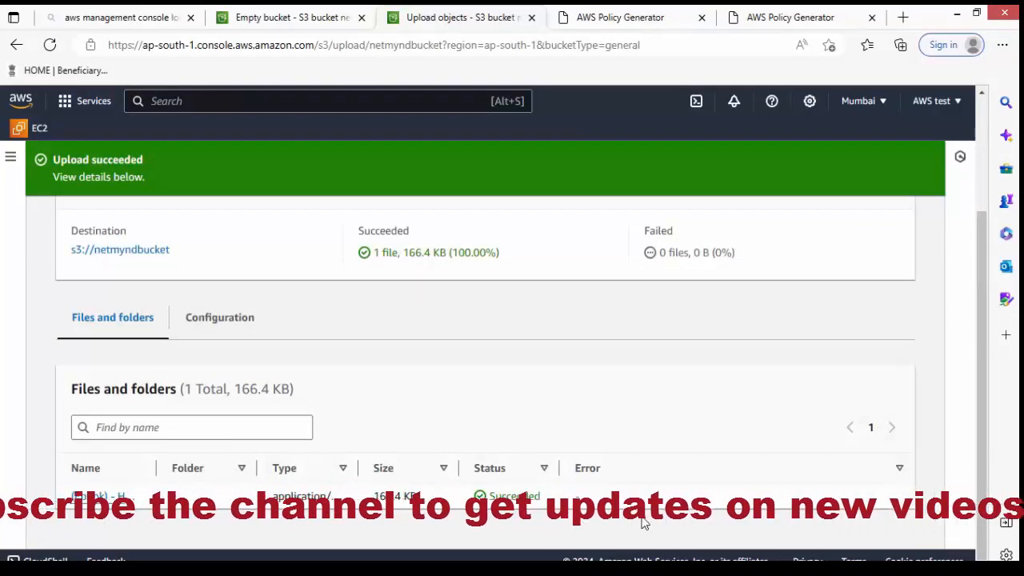
scroll(876, 215, "up", 2)
left_click(887, 226)
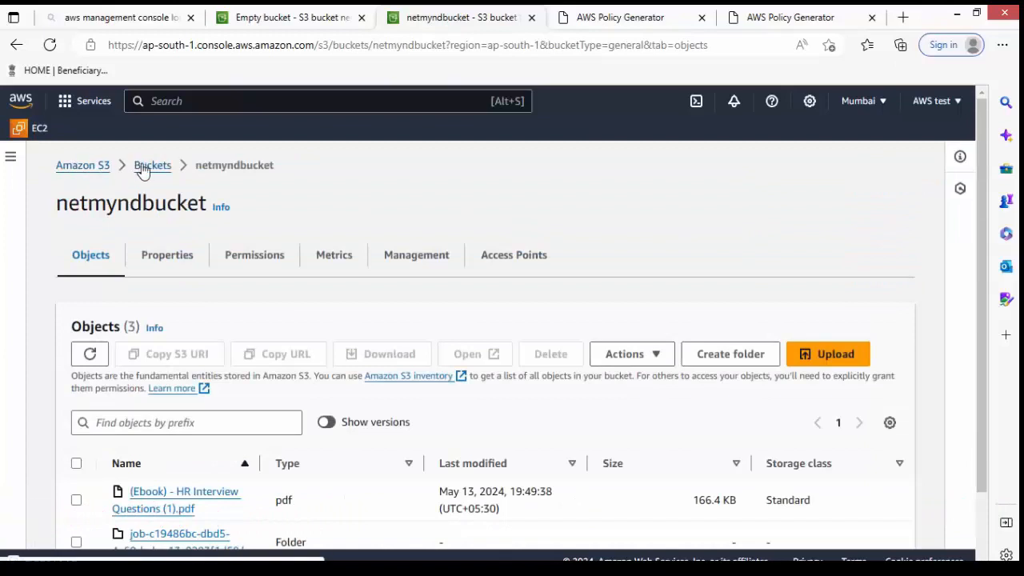
Step: Open bucketohio3366 from the bucket list and check its objects for the replicated S3 Versioning.txt
left_click(141, 168)
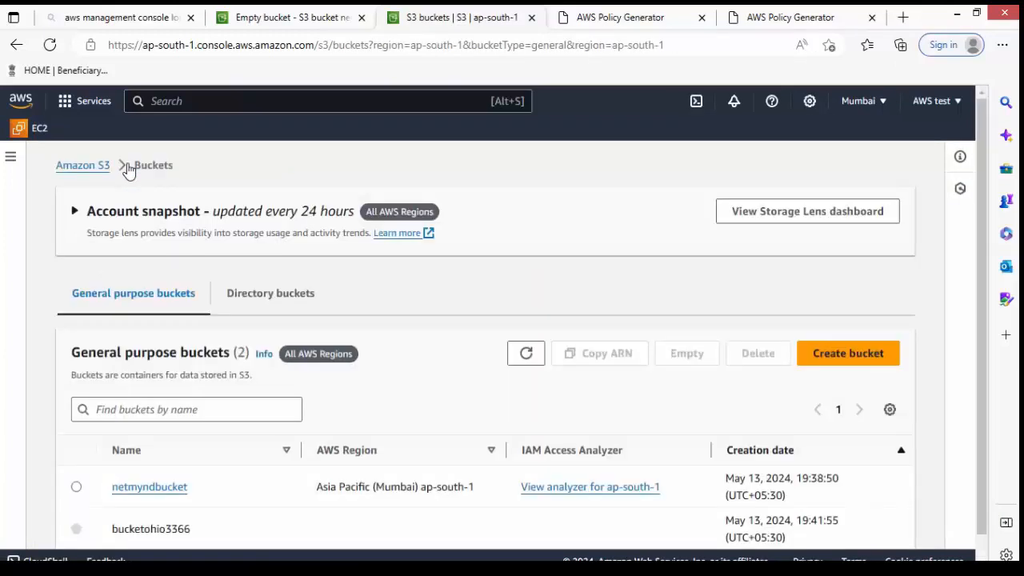
scroll(132, 184, "down", 1)
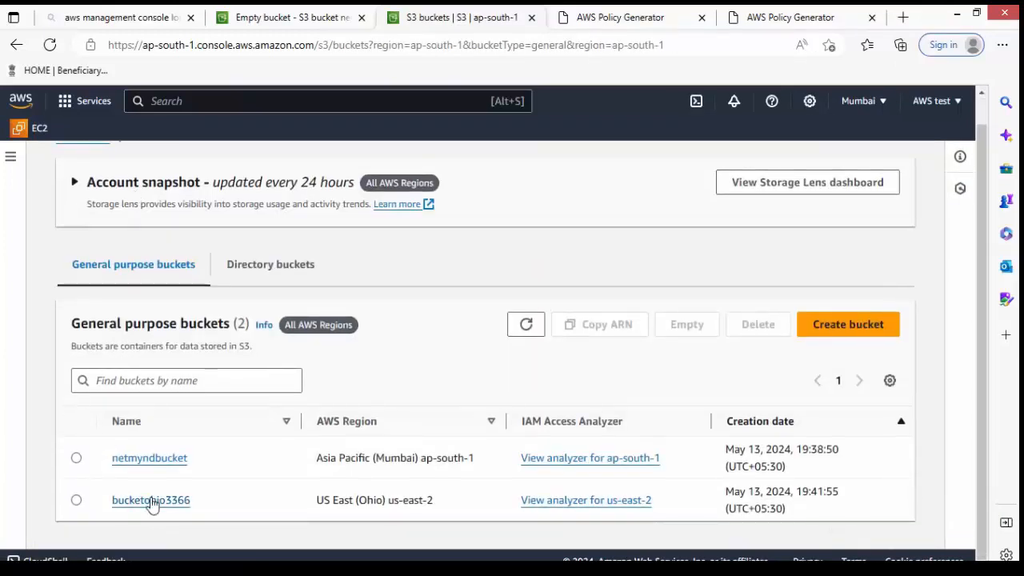
left_click(151, 500)
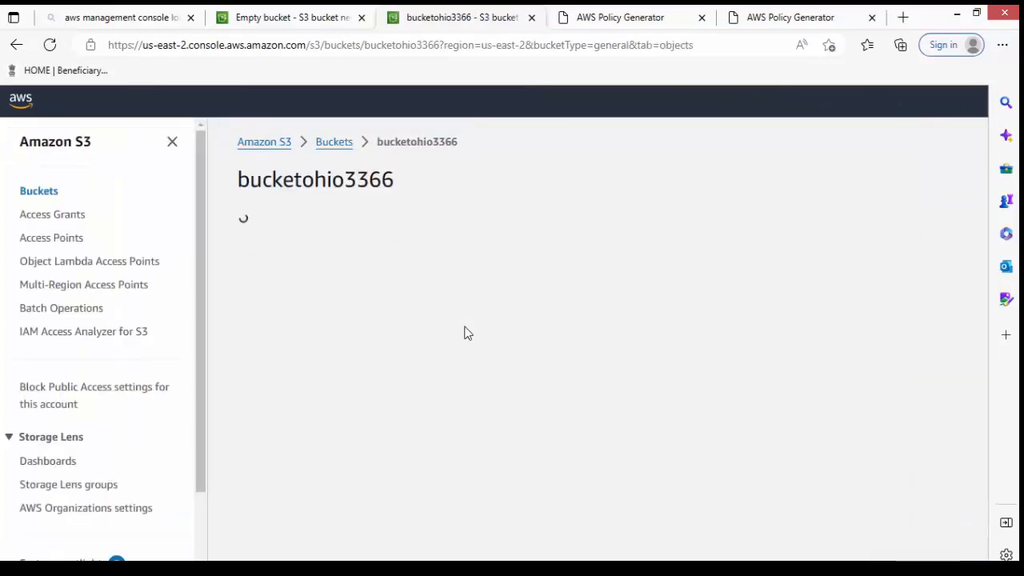
scroll(468, 332, "down", 1)
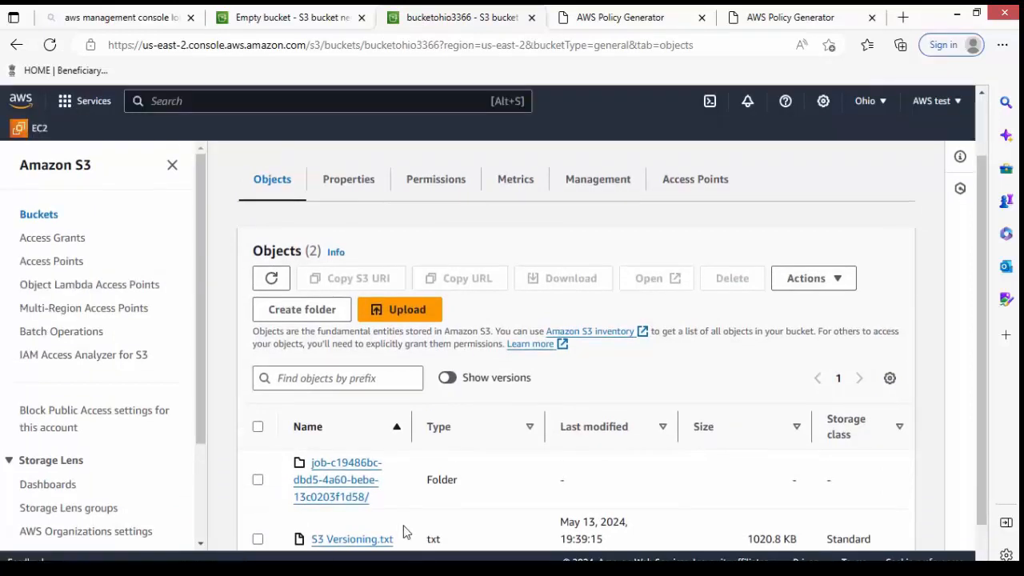
scroll(403, 526, "down", 1)
left_click_drag(404, 499, 298, 494)
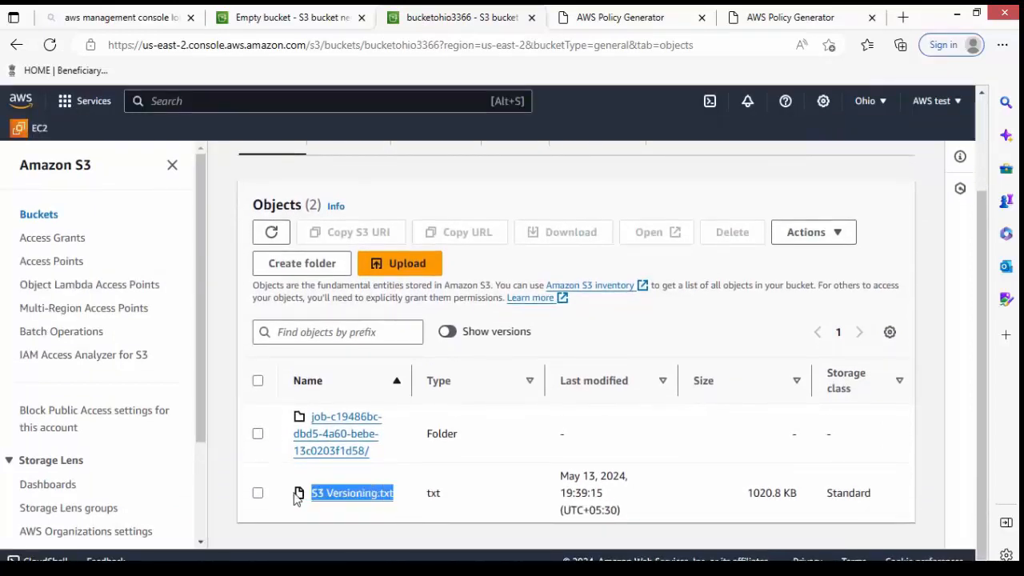
right_click(297, 494)
left_click(496, 349)
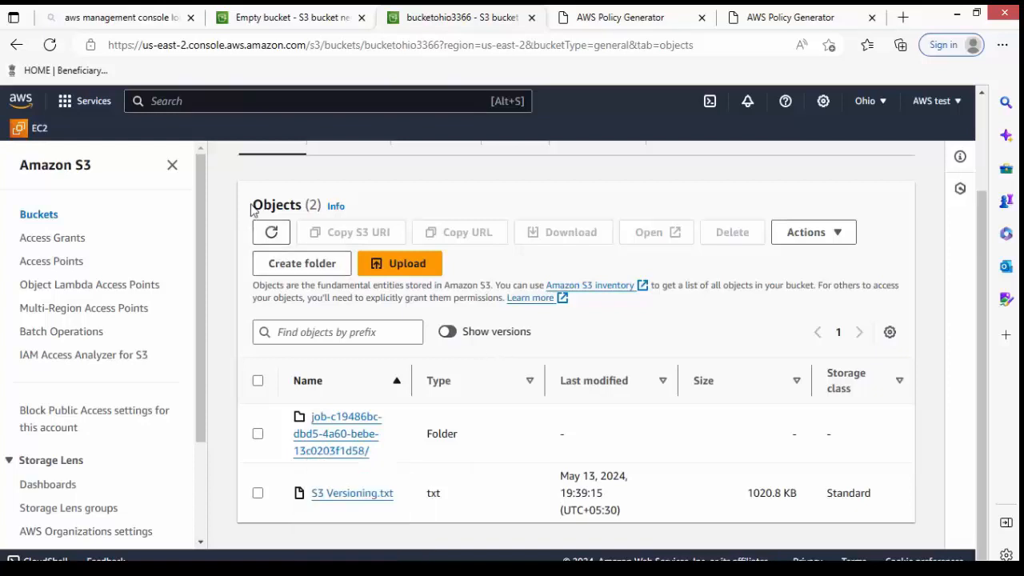
Step: Refresh the object list of bucketohio3366 and check for the replicated HR Interview Questions PDF
scroll(340, 287, "up", 2)
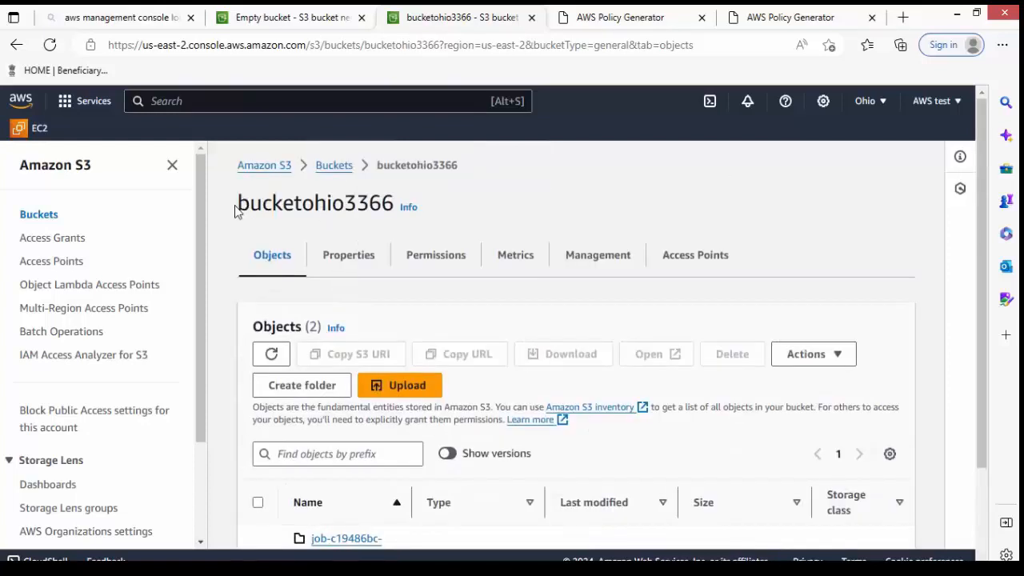
left_click_drag(235, 210, 393, 208)
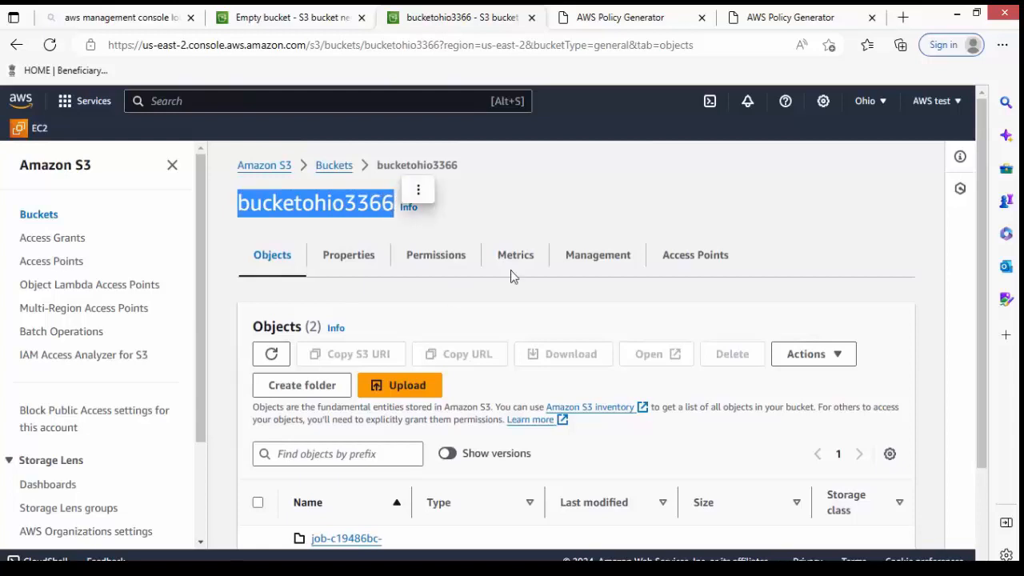
left_click(512, 304)
scroll(512, 304, "down", 2)
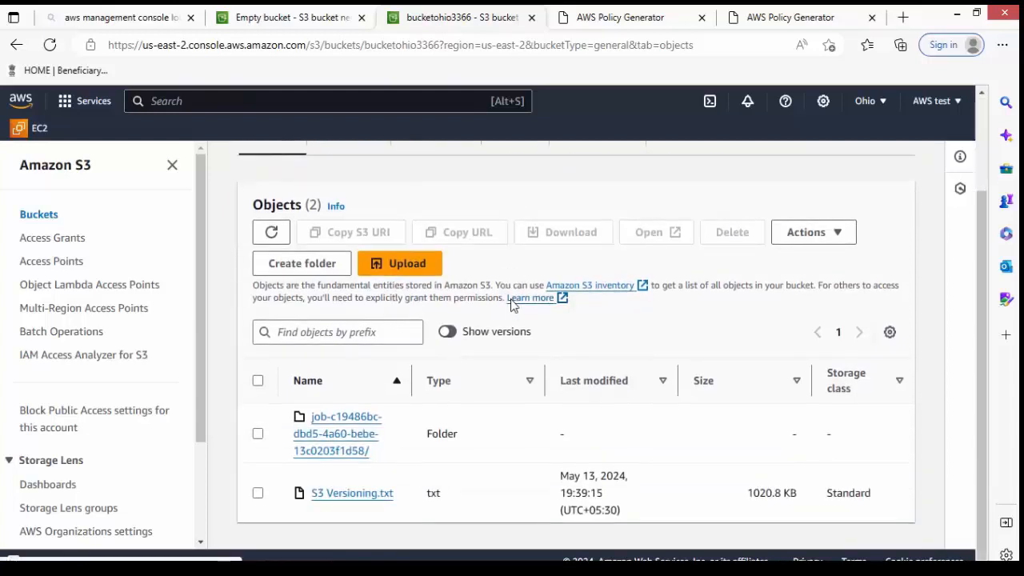
left_click(271, 232)
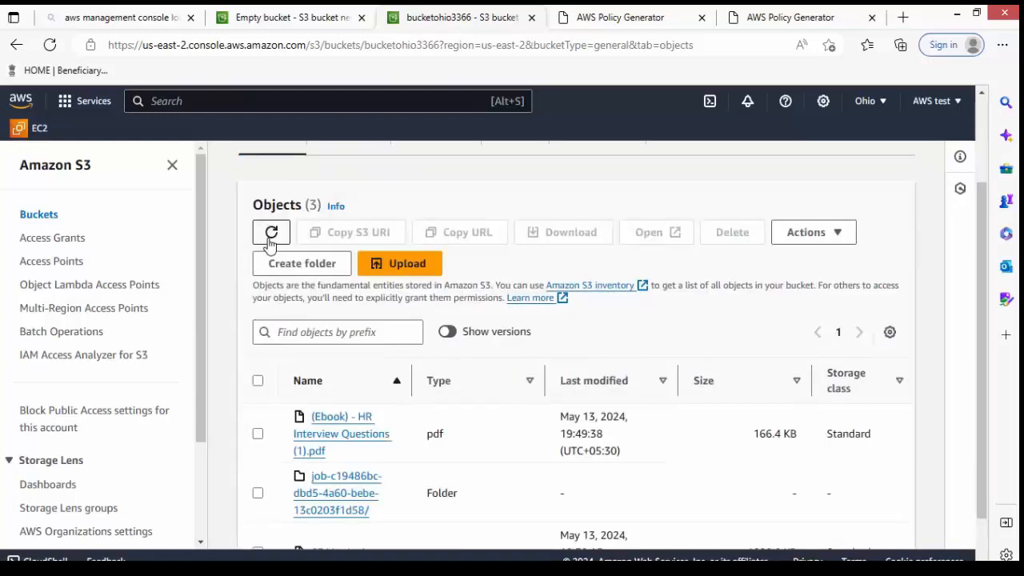
scroll(407, 295, "down", 1)
scroll(387, 496, "up", 2)
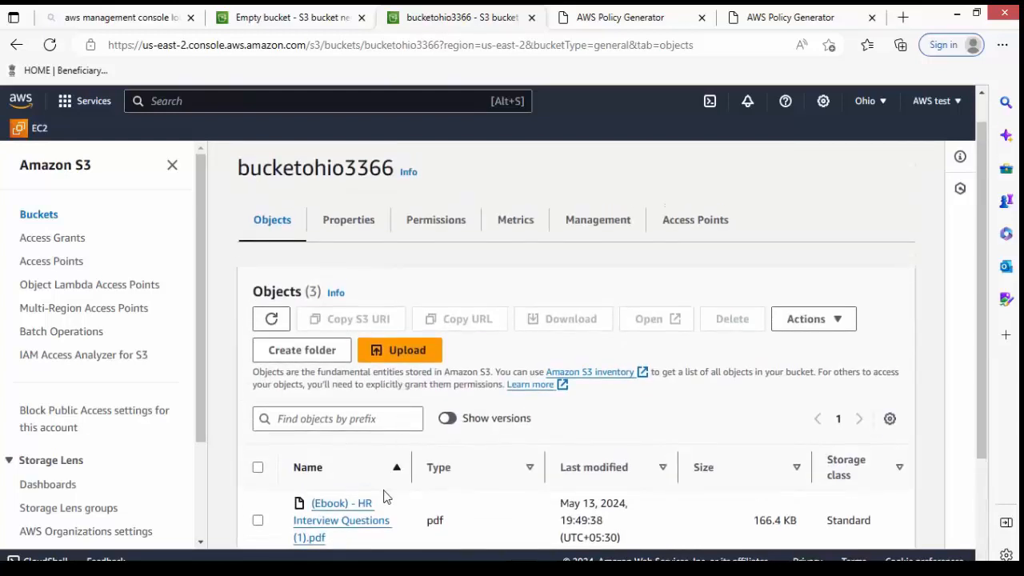
left_click_drag(282, 506, 329, 545)
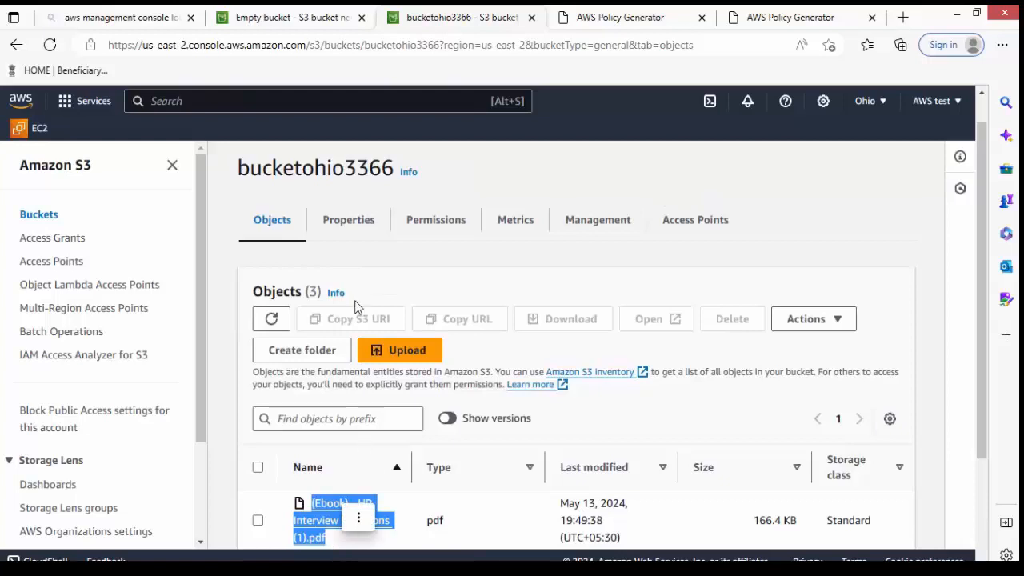
Step: Go back from bucketohio3366 to the bucket list and open netmyndbucket to compare its objects
scroll(407, 262, "up", 1)
left_click(329, 168)
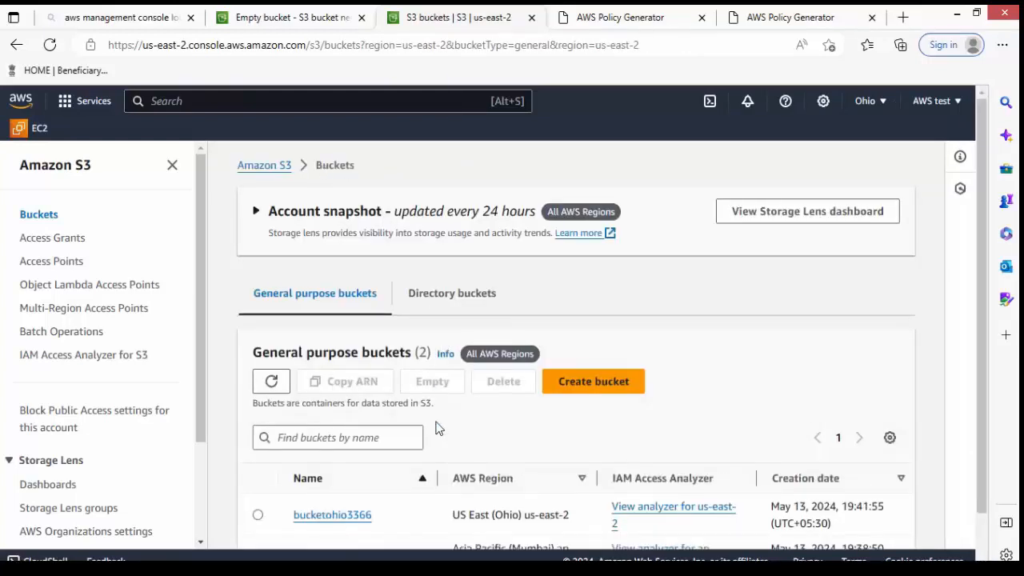
scroll(438, 433, "down", 1)
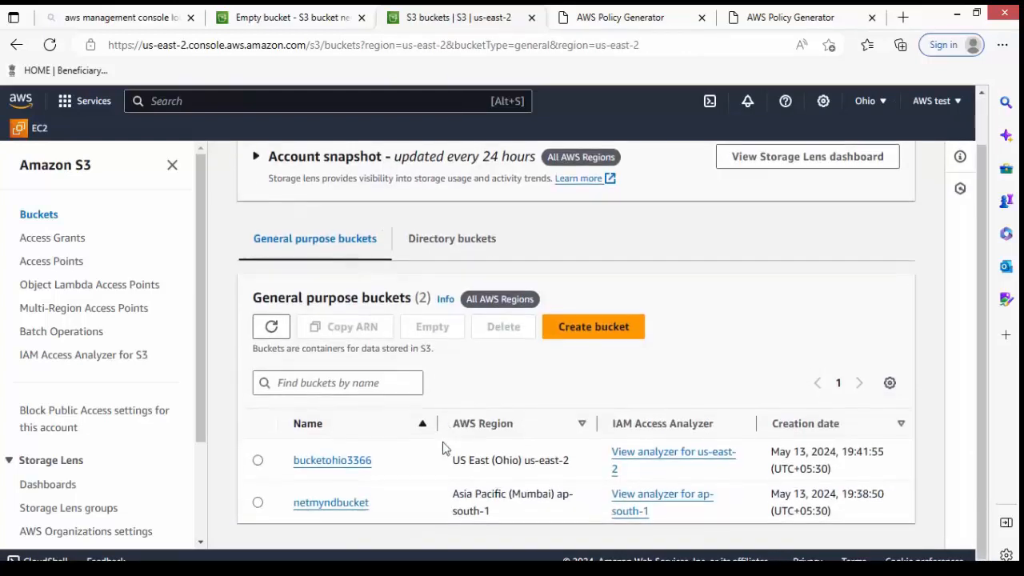
left_click(339, 507)
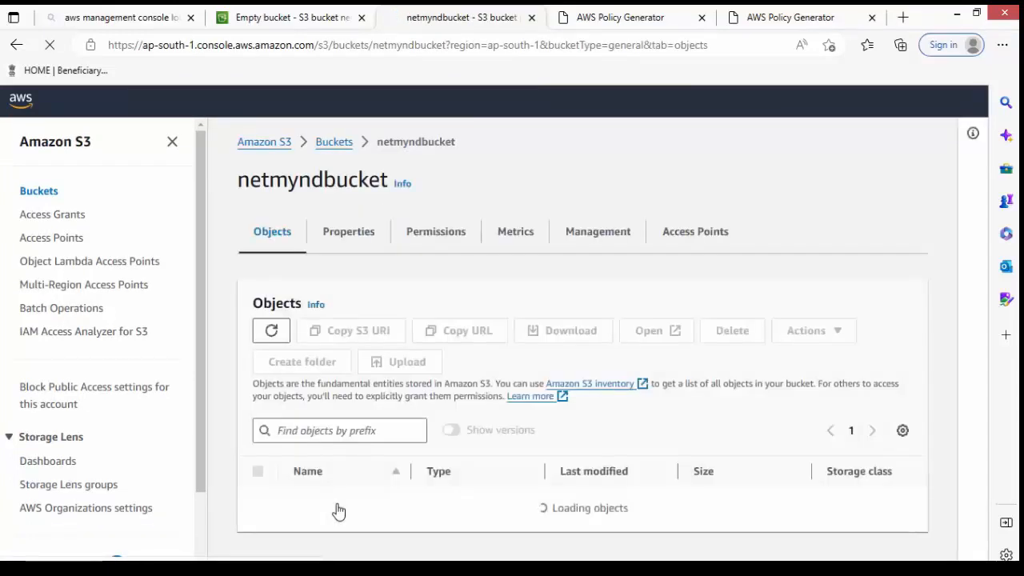
scroll(603, 429, "down", 2)
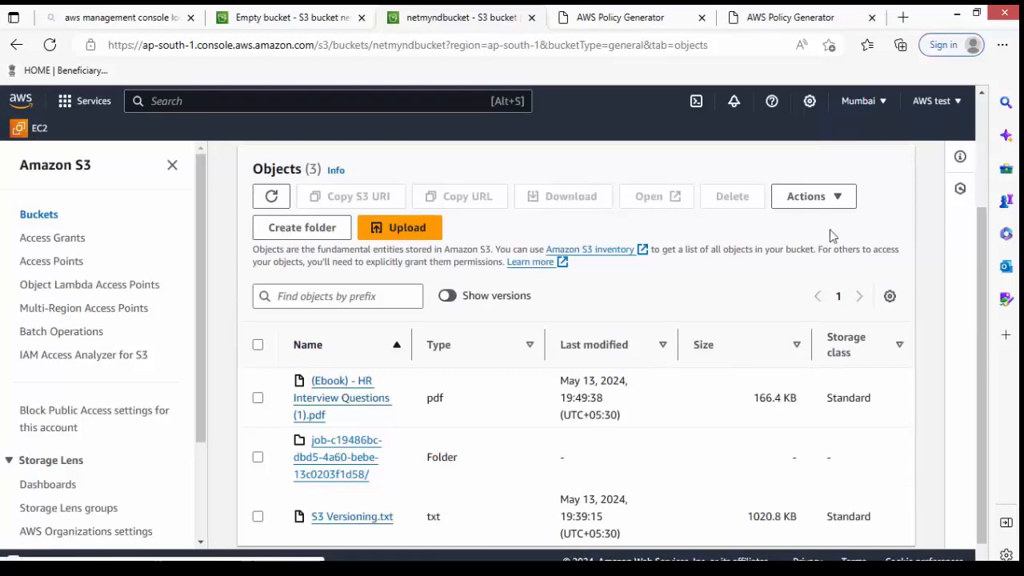
Step: Upload 1.png from the Desktop's s3 folder to netmyndbucket, and close the upload status page after checking the destination
scroll(585, 213, "up", 3)
left_click(424, 398)
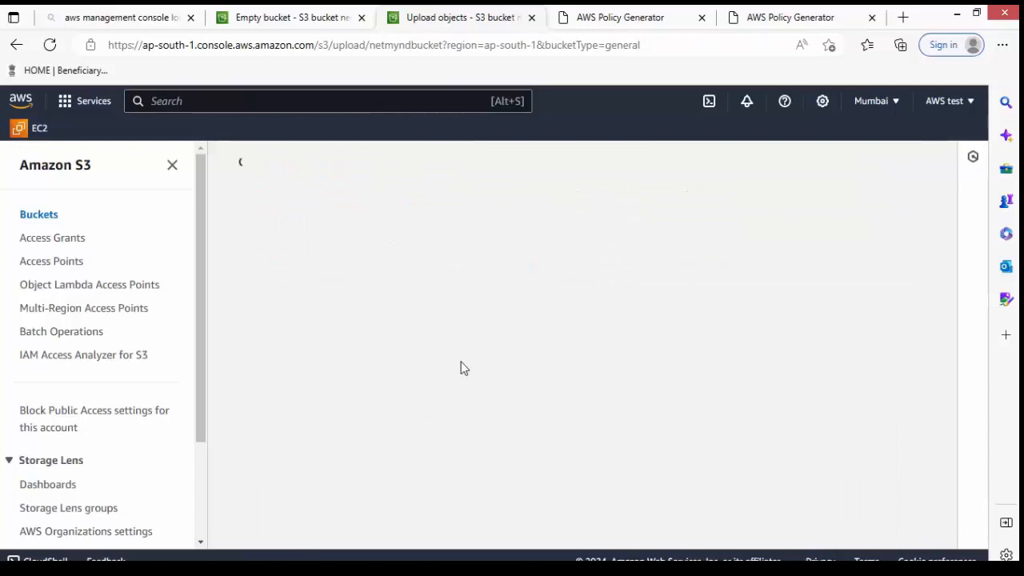
left_click(528, 371)
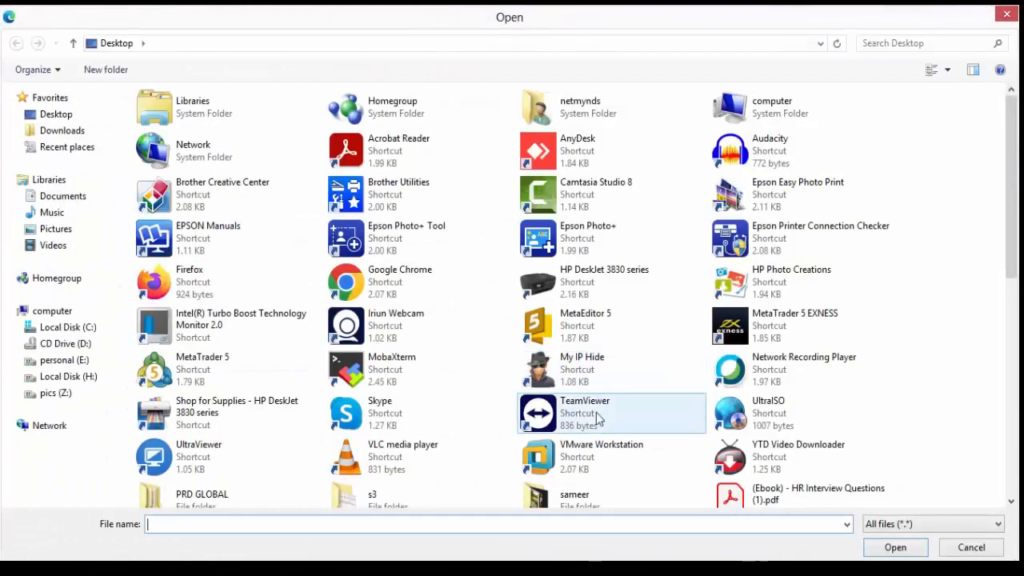
double_click(422, 504)
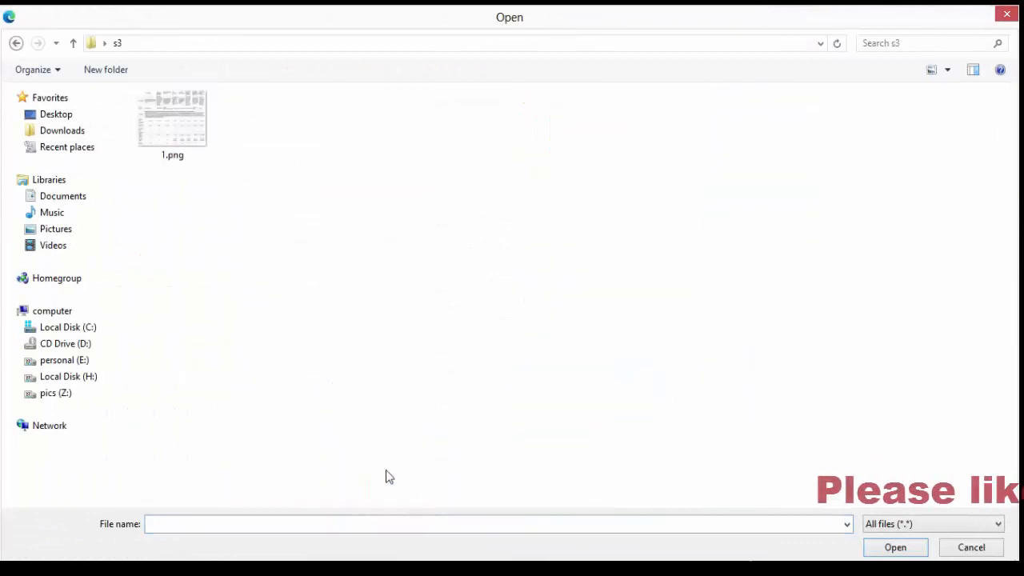
double_click(167, 144)
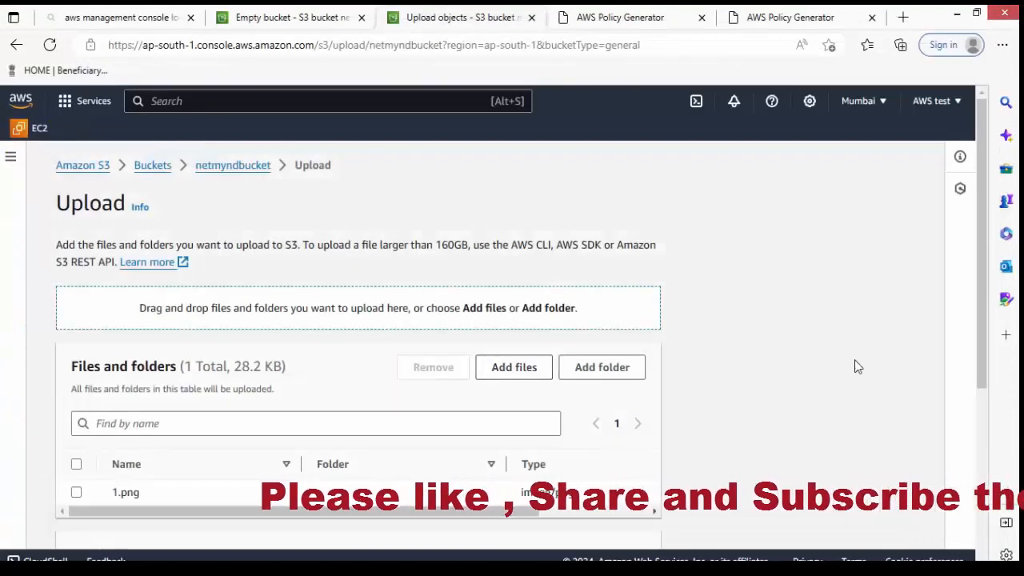
scroll(709, 448, "down", 3)
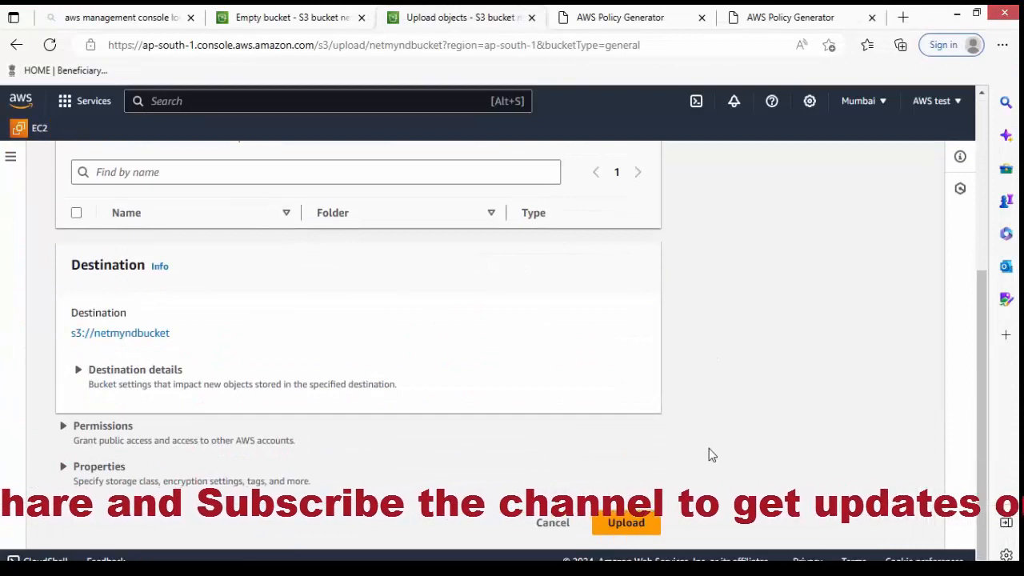
left_click(640, 523)
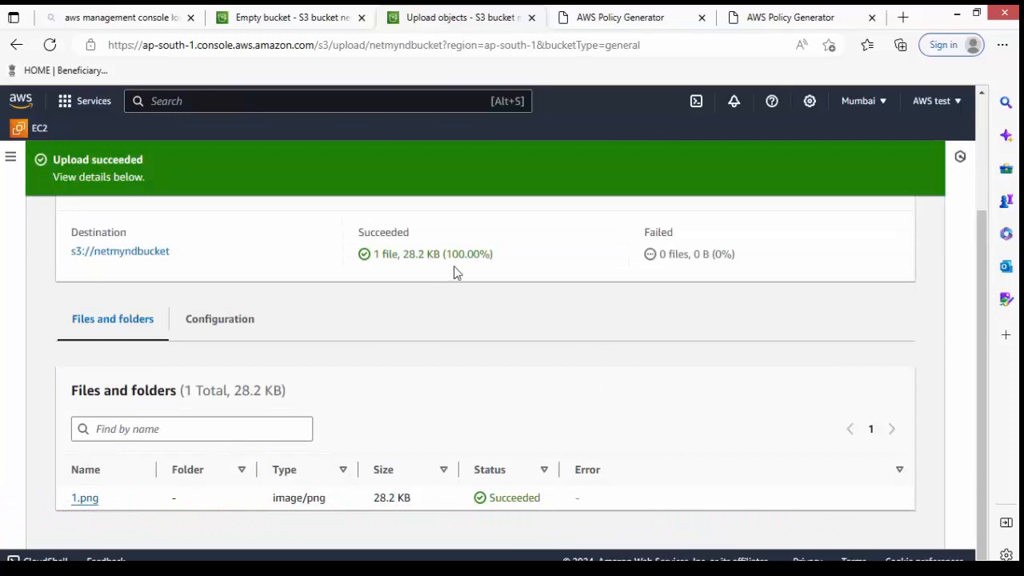
scroll(448, 339, "up", 2)
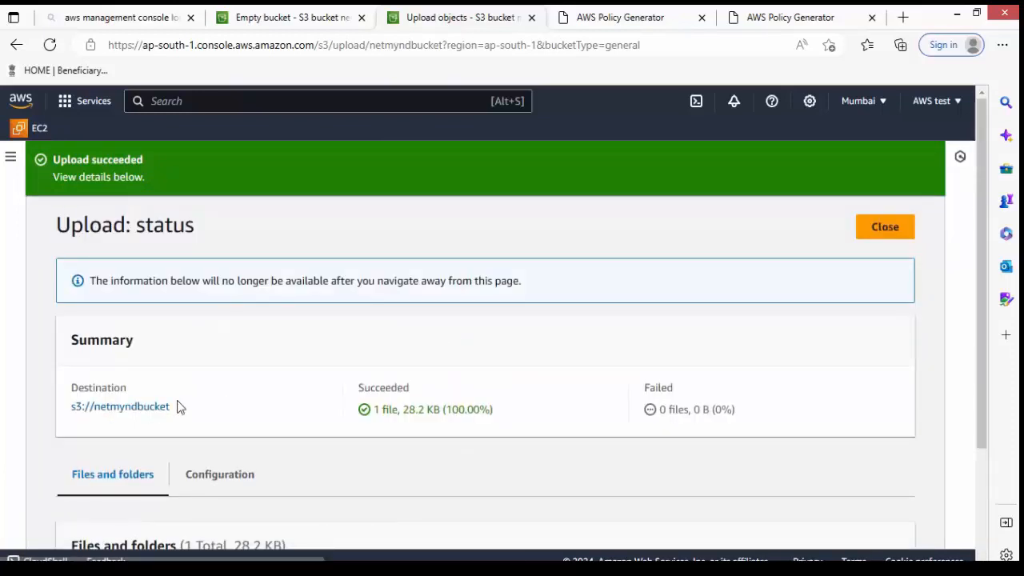
left_click_drag(180, 411, 74, 408)
left_click(328, 477)
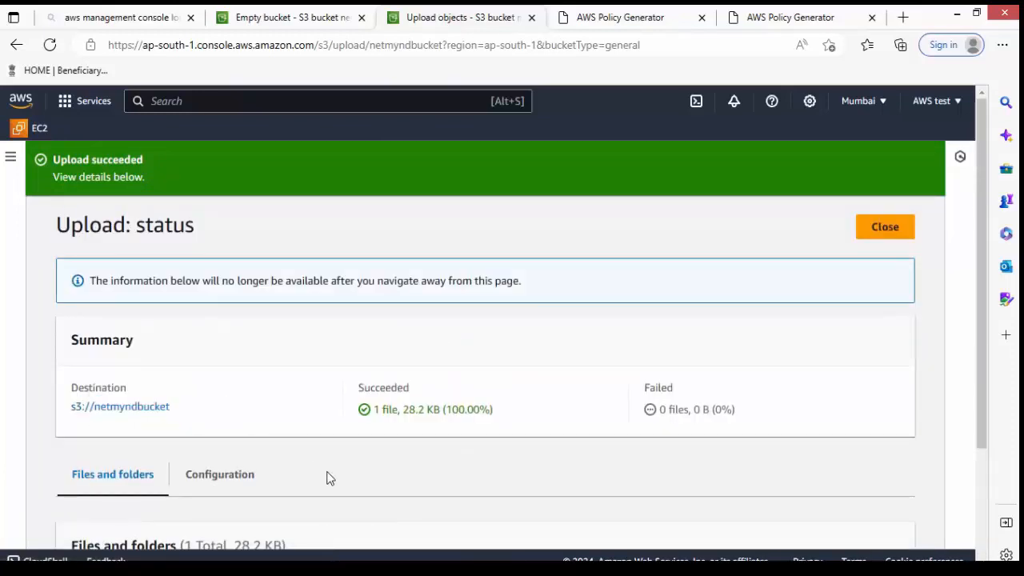
left_click(869, 243)
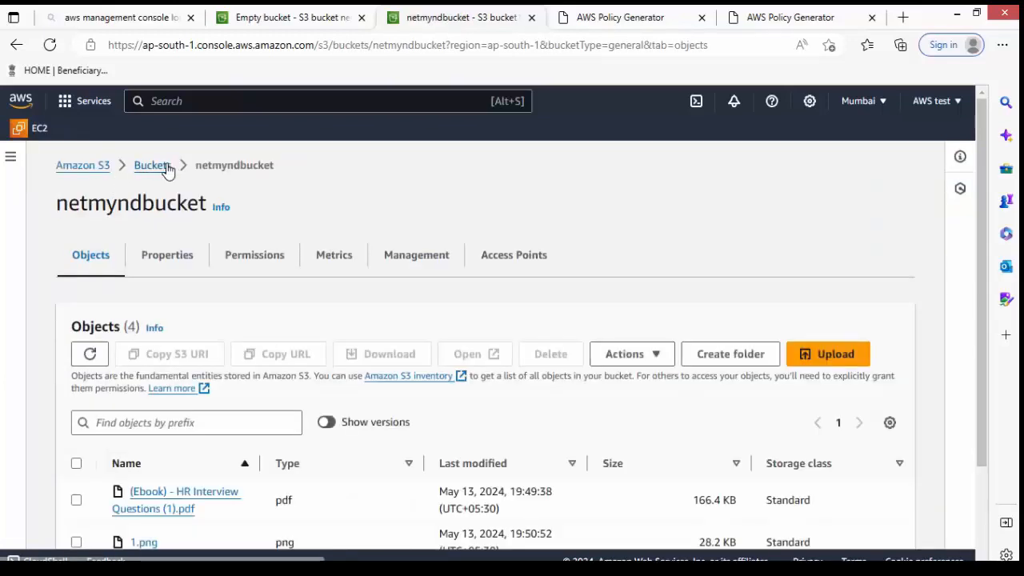
Step: Open bucketohio3366 from the bucket list and check its objects for the replicated 1.png
left_click(160, 173)
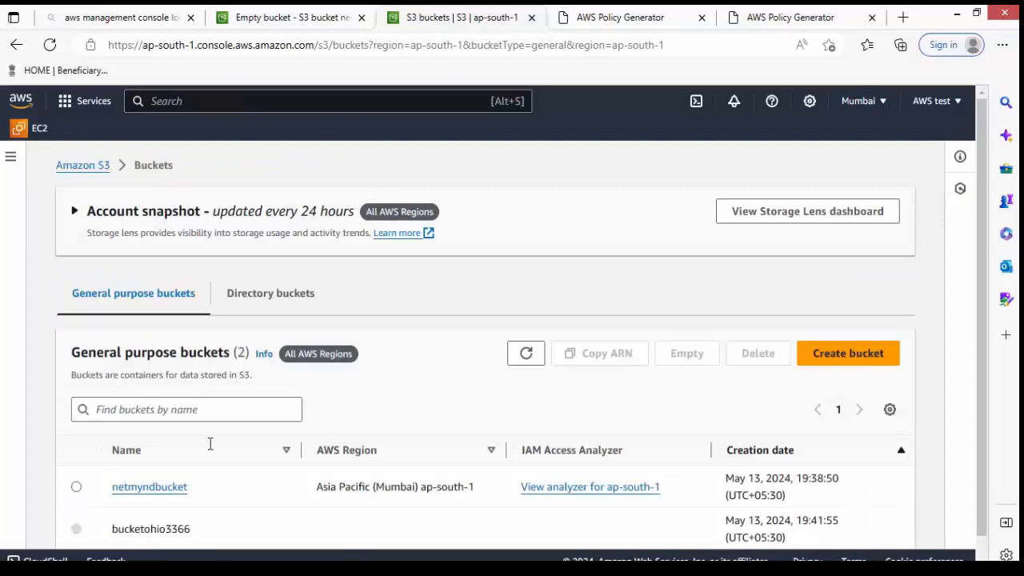
scroll(211, 467, "down", 1)
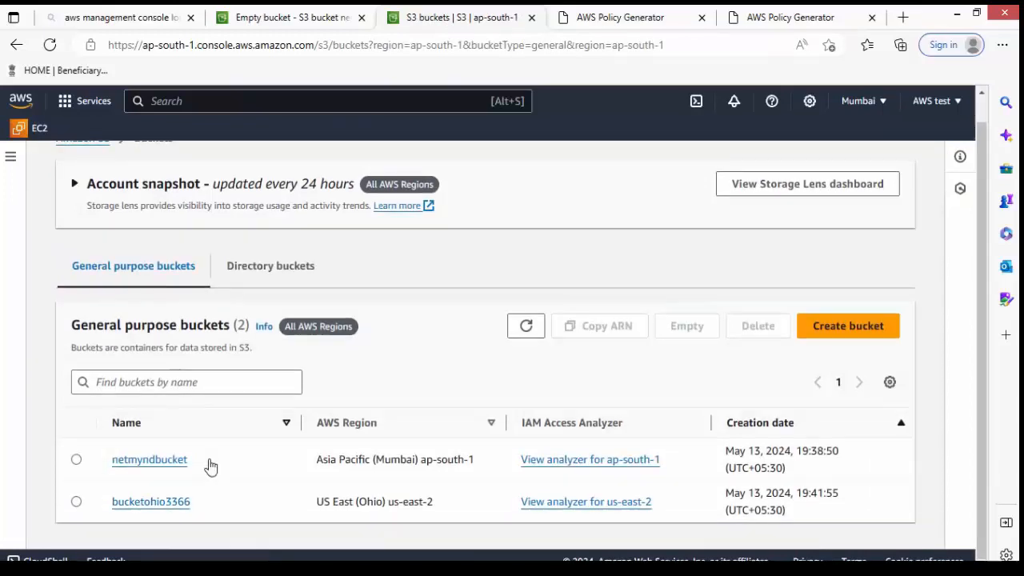
left_click(159, 503)
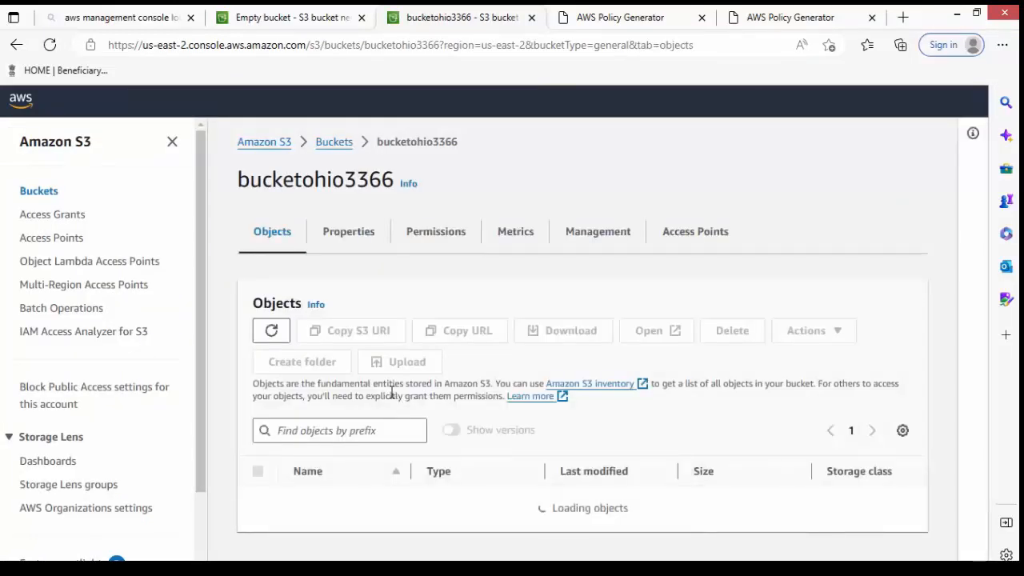
scroll(491, 426, "down", 2)
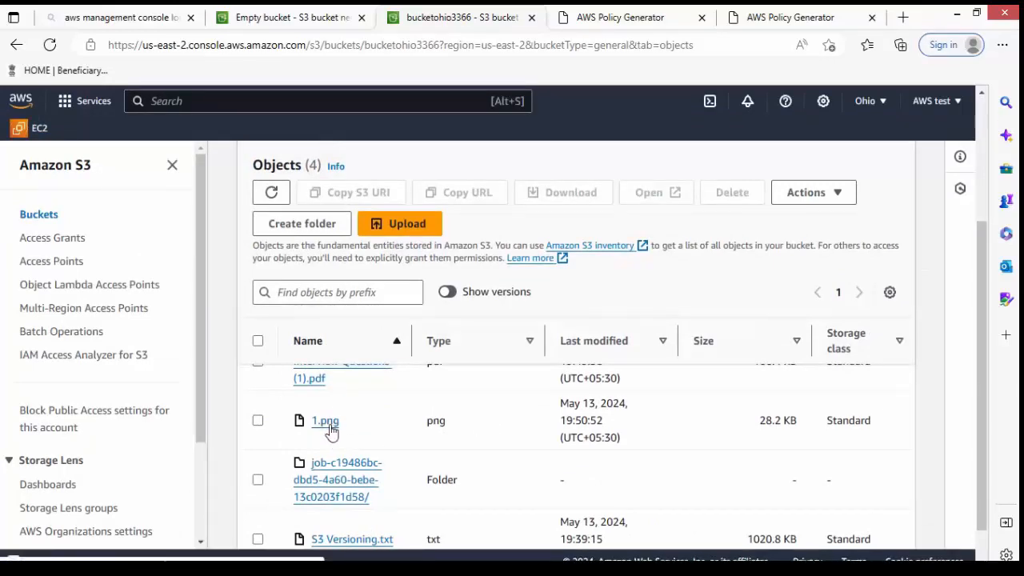
Step: View 1.png from bucketohio3366 through its copied object URL in a new browser tab, and close that tab after checking the image
left_click(331, 429)
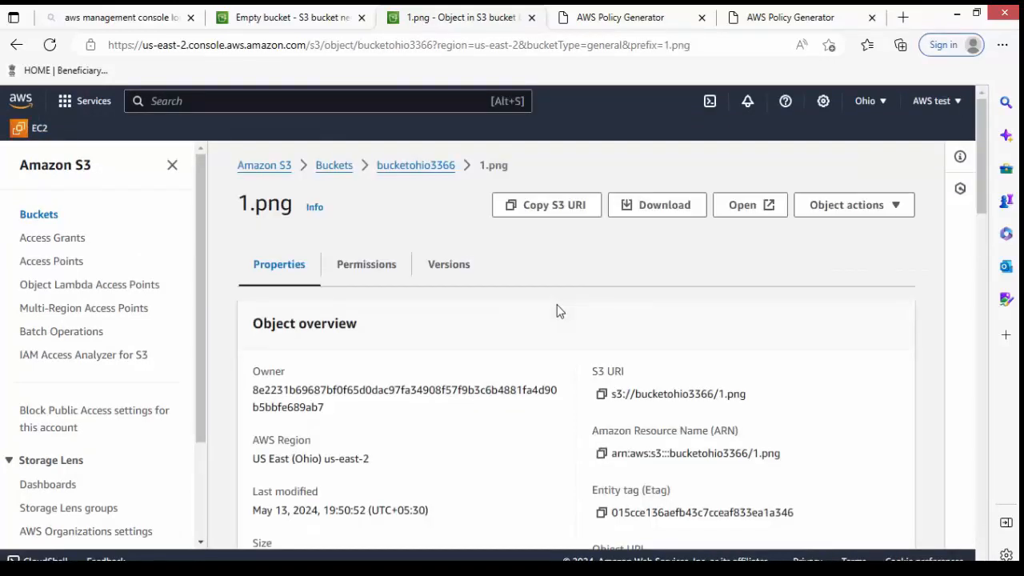
scroll(556, 309, "down", 4)
left_click(603, 281)
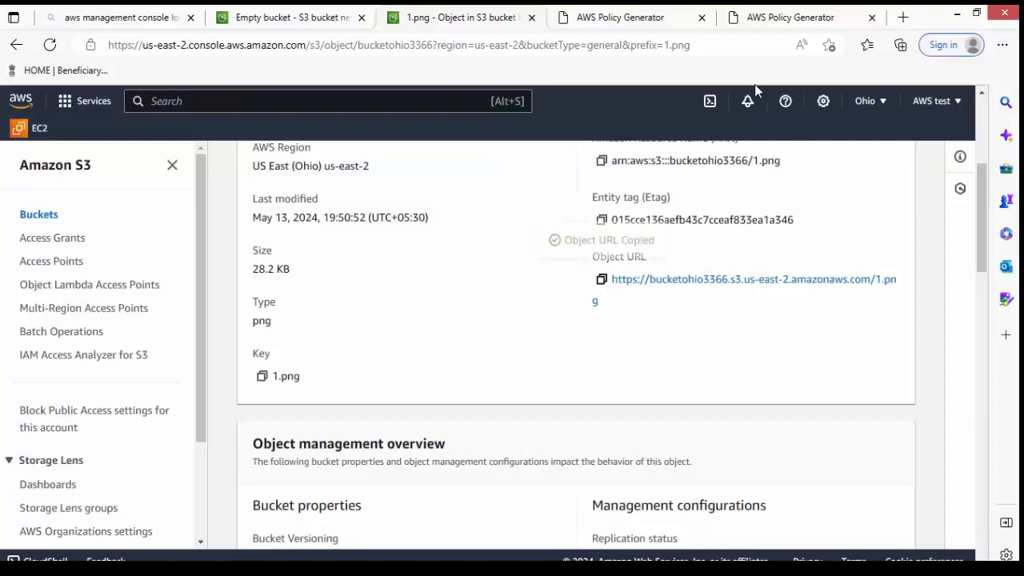
left_click(903, 16)
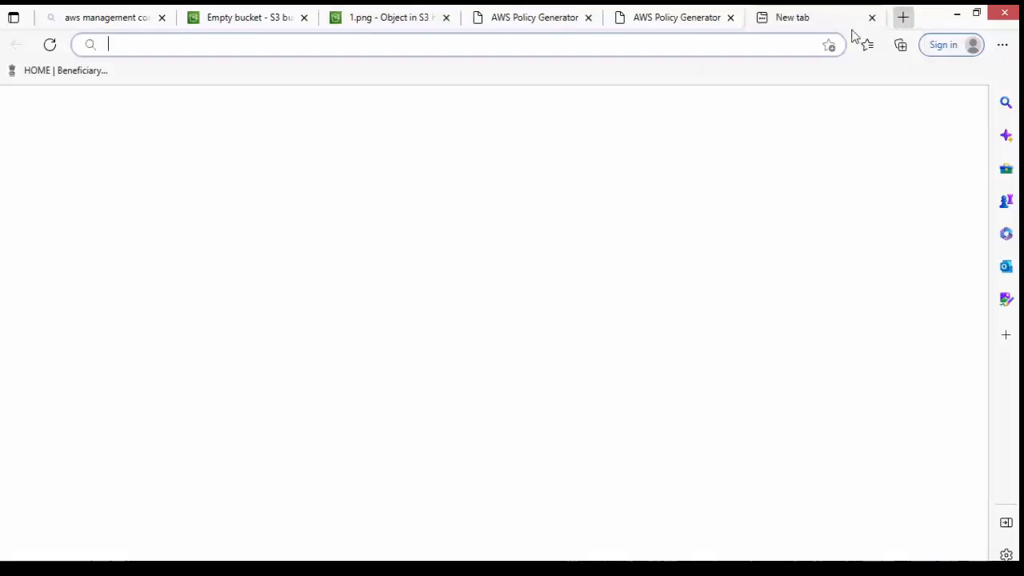
left_click(679, 52)
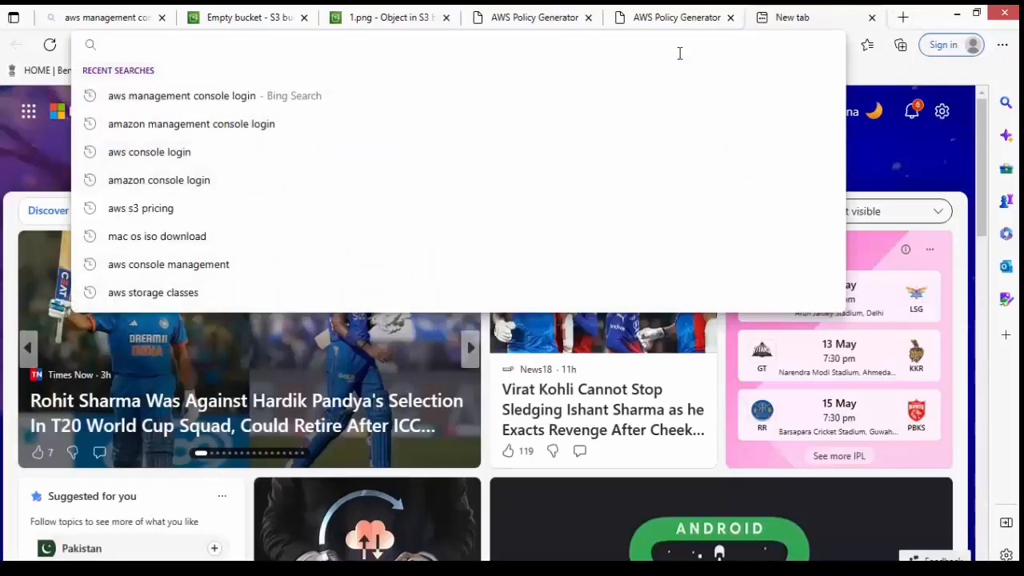
key("ctrl+v")
key("Return")
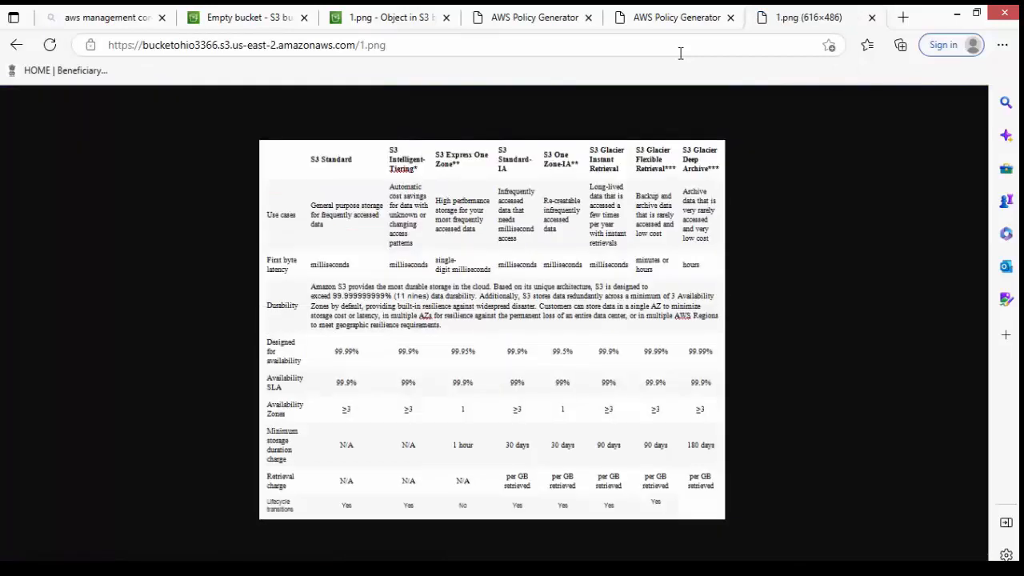
left_click(872, 17)
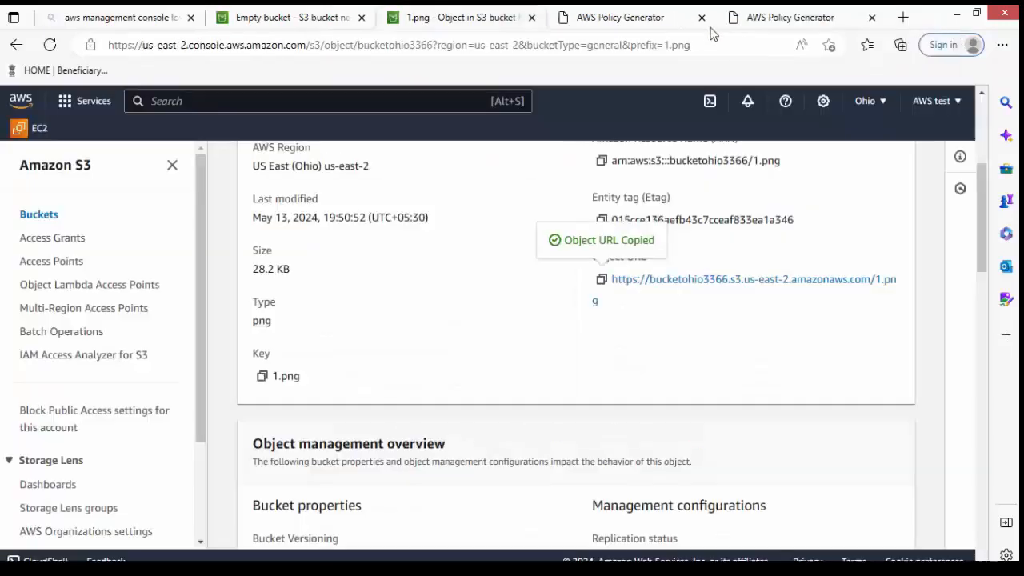
Step: Return to the bucket list and open the details of 1.png in netmyndbucket
scroll(405, 256, "up", 5)
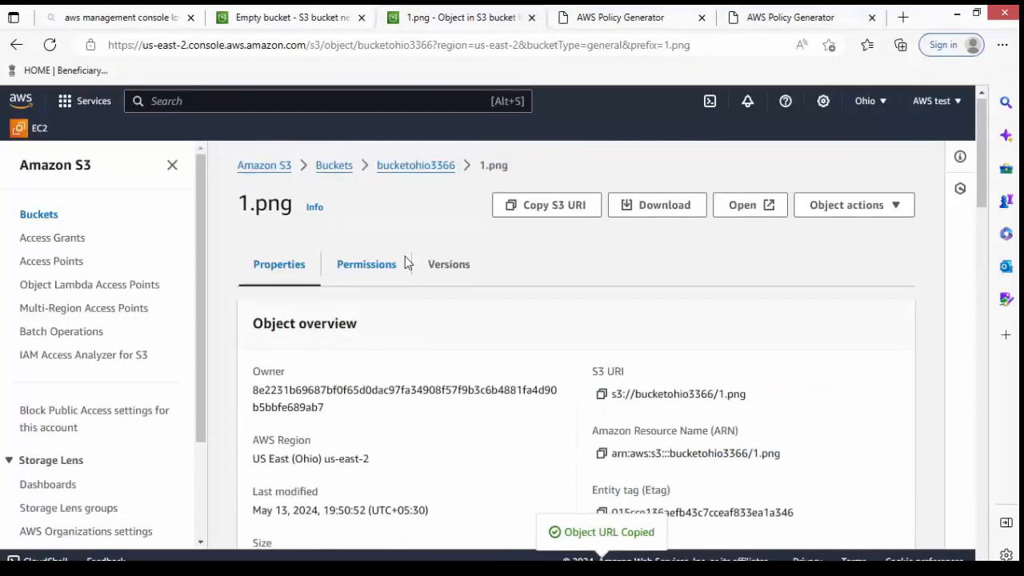
left_click(343, 172)
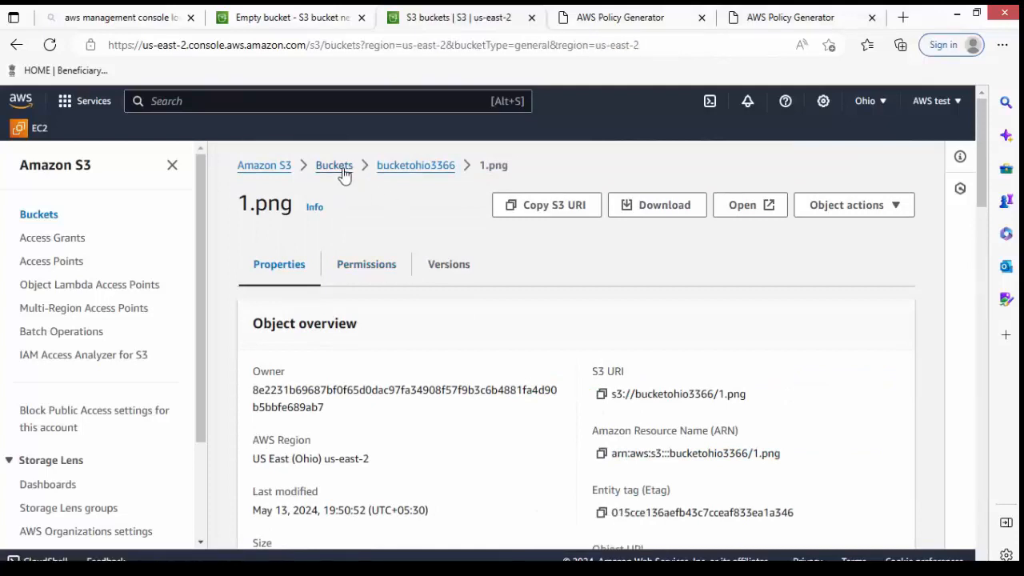
scroll(391, 400, "down", 1)
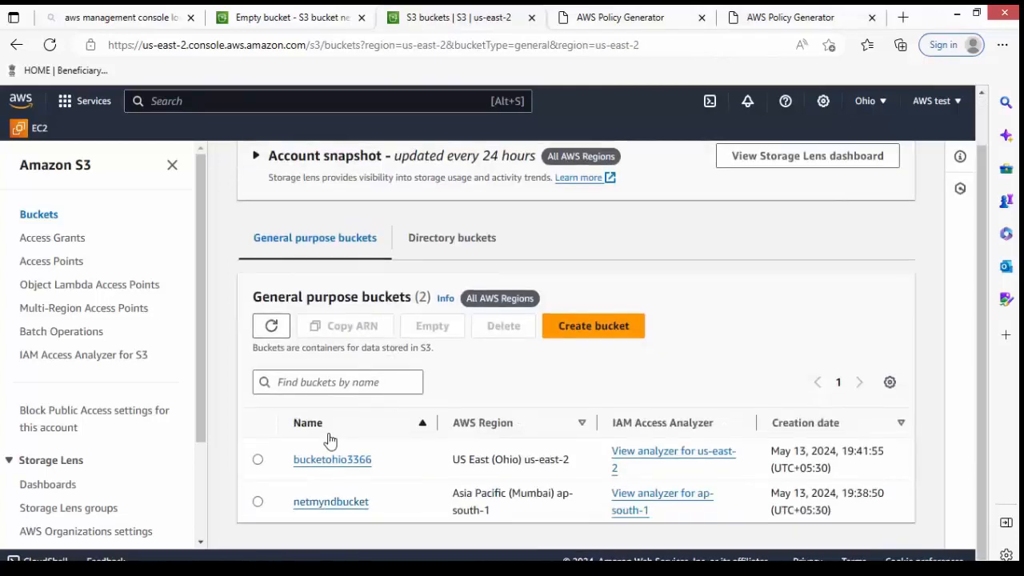
left_click(338, 502)
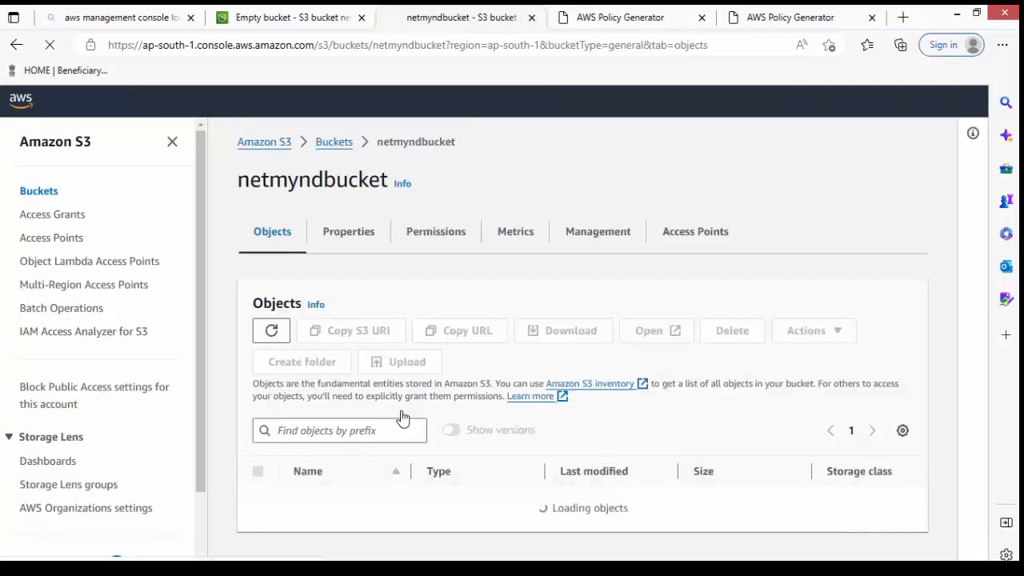
scroll(403, 416, "down", 3)
scroll(328, 402, "up", 1)
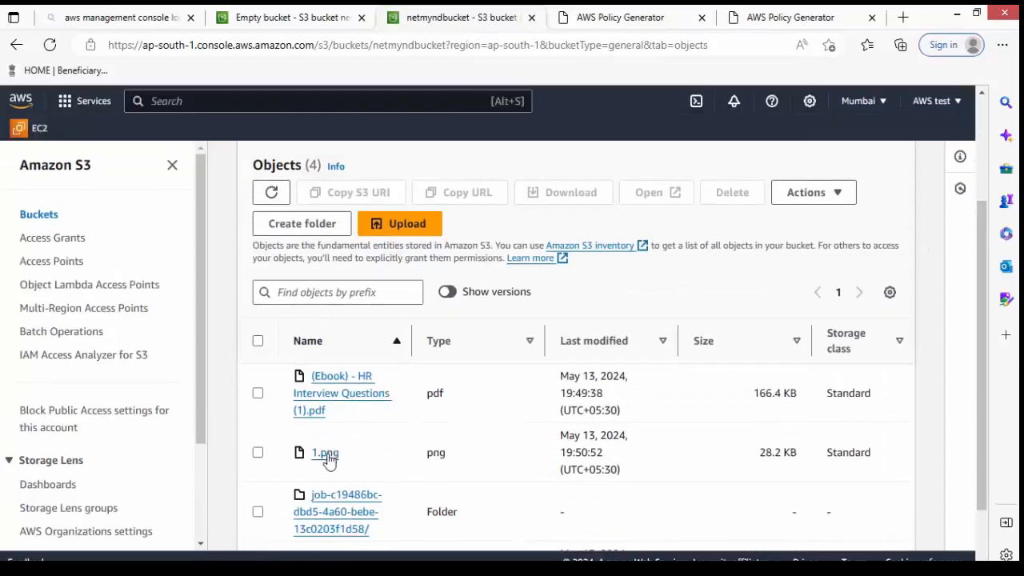
left_click(325, 453)
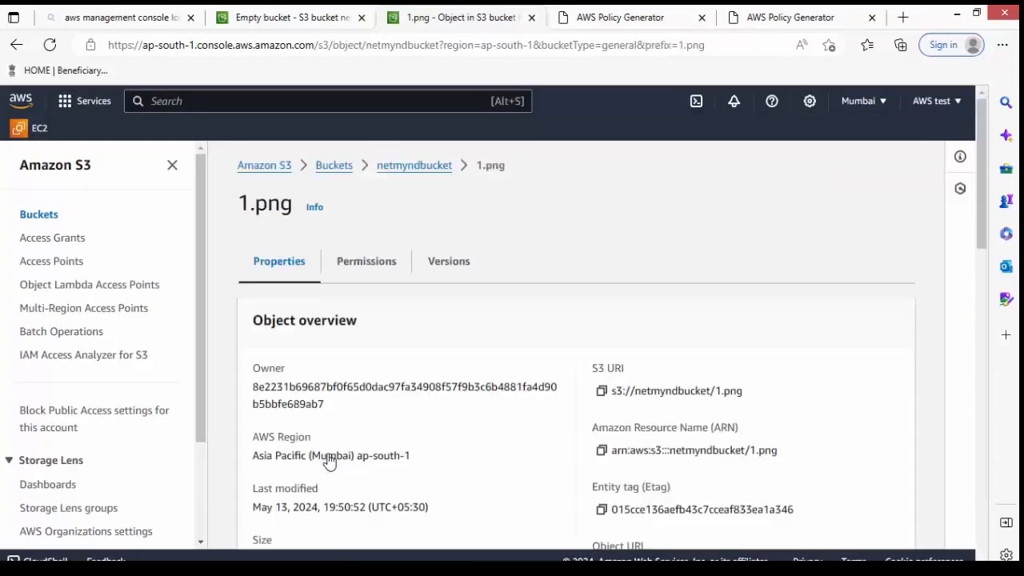
Step: View the netmyndbucket copy of 1.png through its object URL in a new browser tab, and close that tab and one AWS Policy Generator tab
scroll(551, 380, "down", 3)
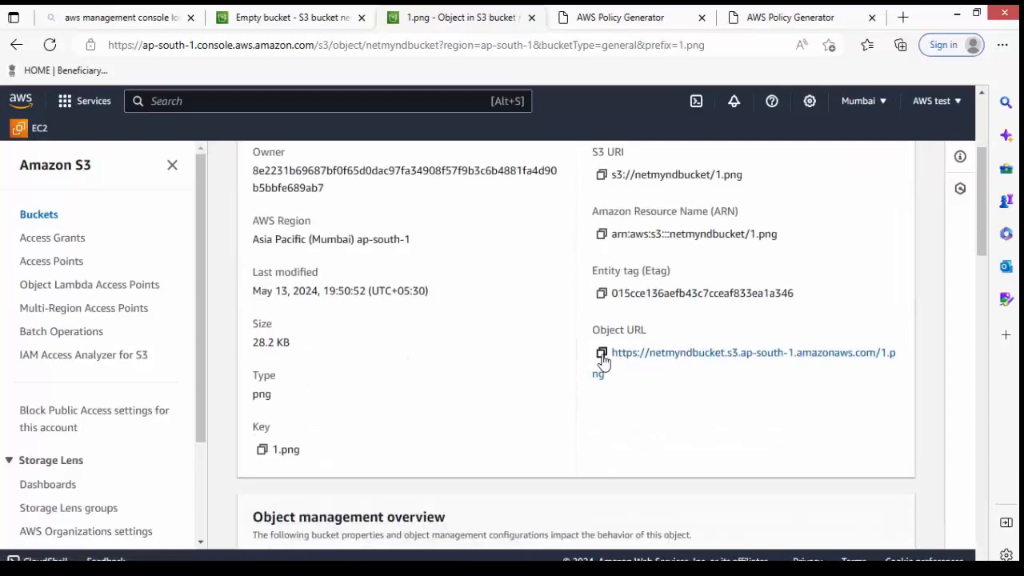
left_click(602, 353)
left_click(903, 17)
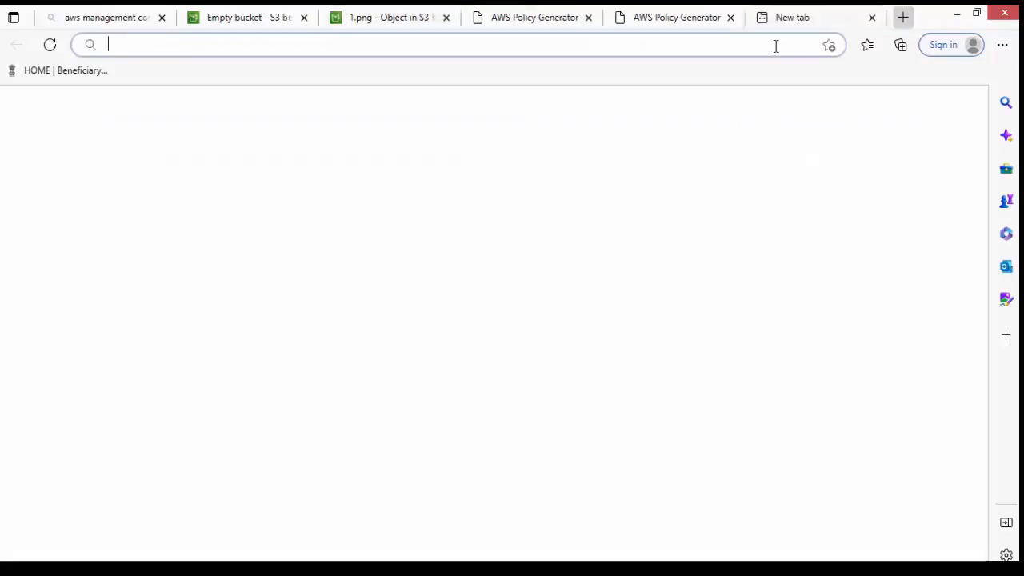
key("ctrl+v")
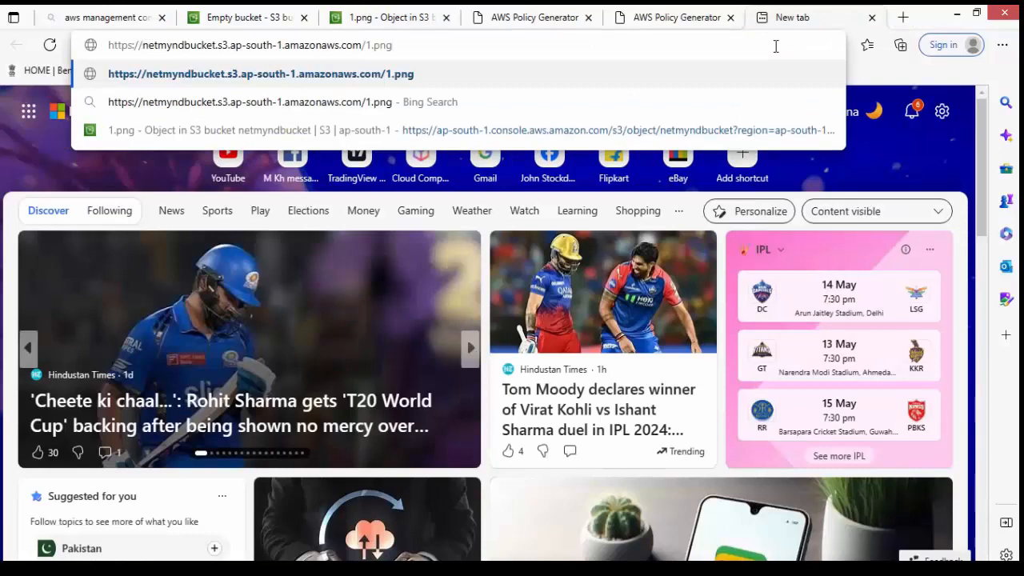
key("Return")
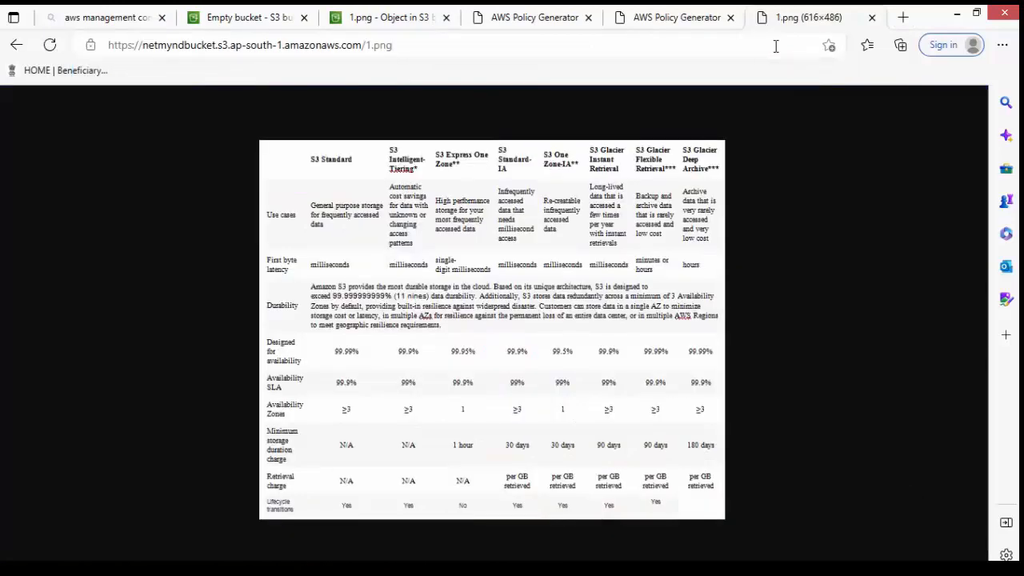
left_click(873, 17)
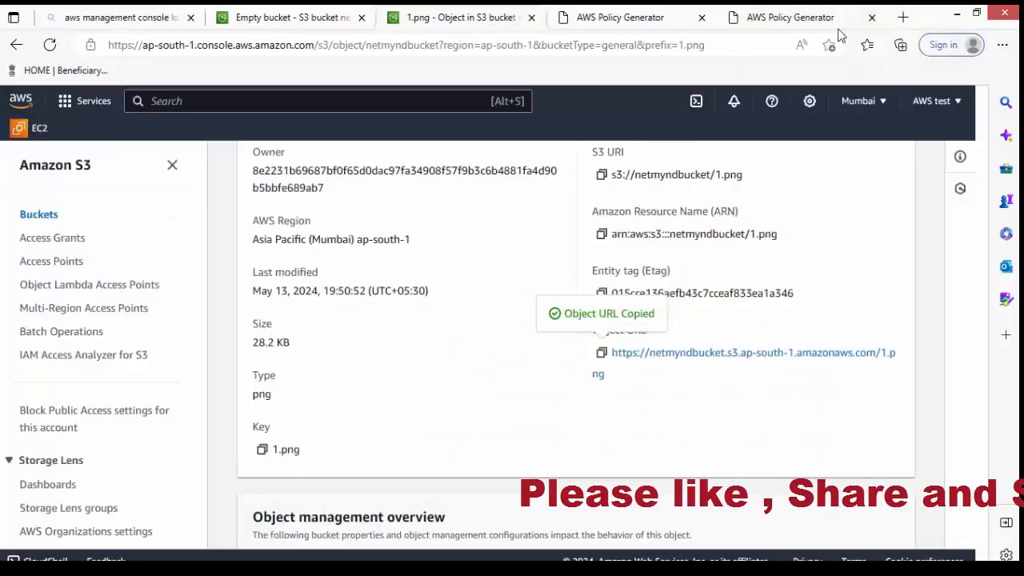
left_click(873, 17)
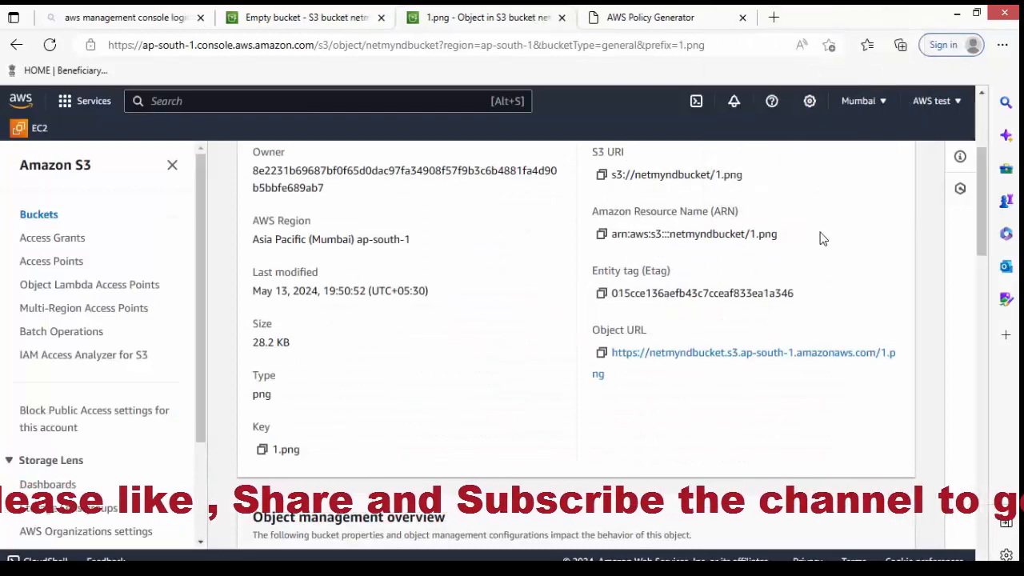
Step: Return from the 1.png details to netmyndbucket and review its object list
scroll(821, 236, "up", 5)
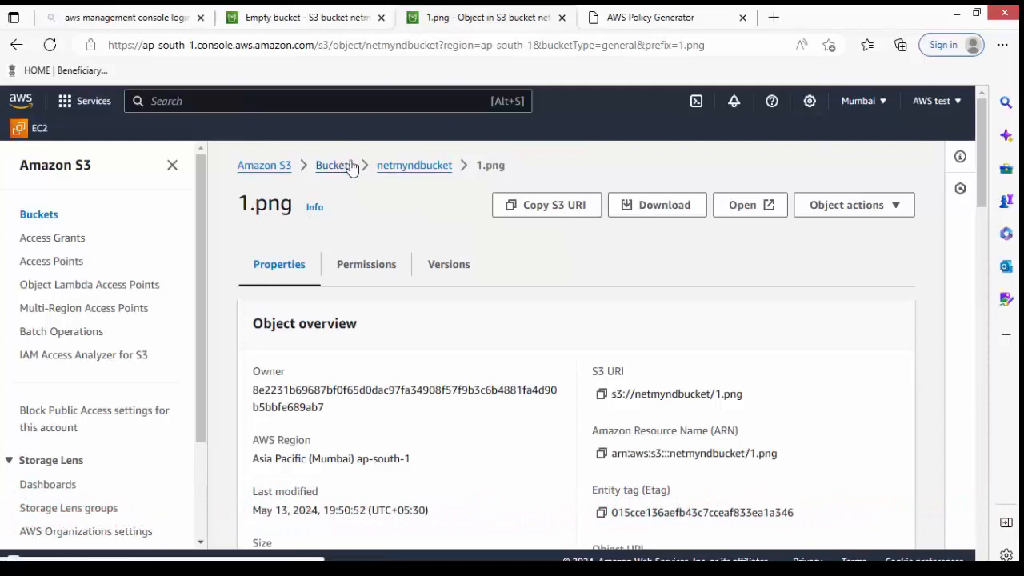
left_click(409, 168)
scroll(340, 186, "down", 2)
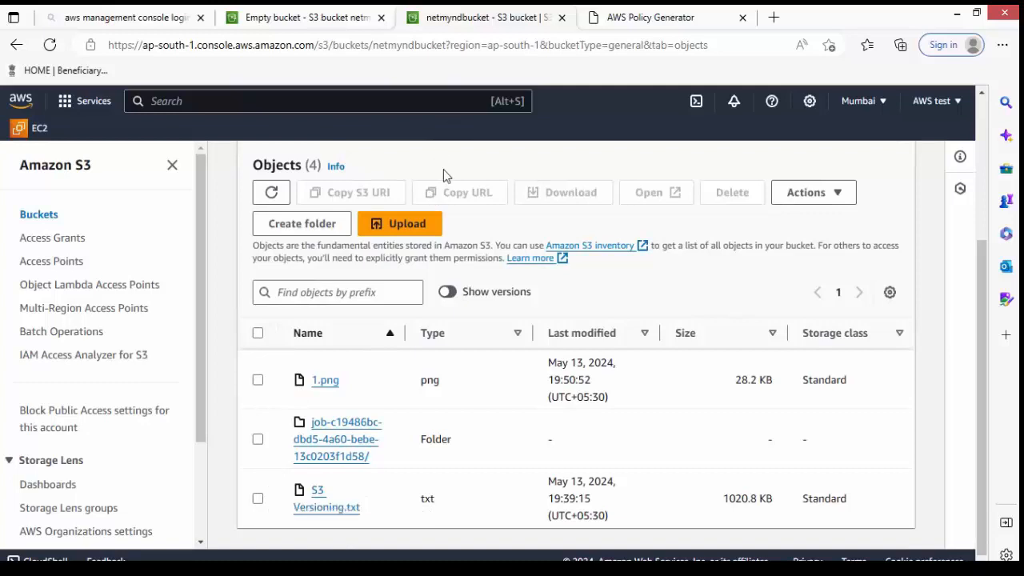
scroll(504, 446, "up", 3)
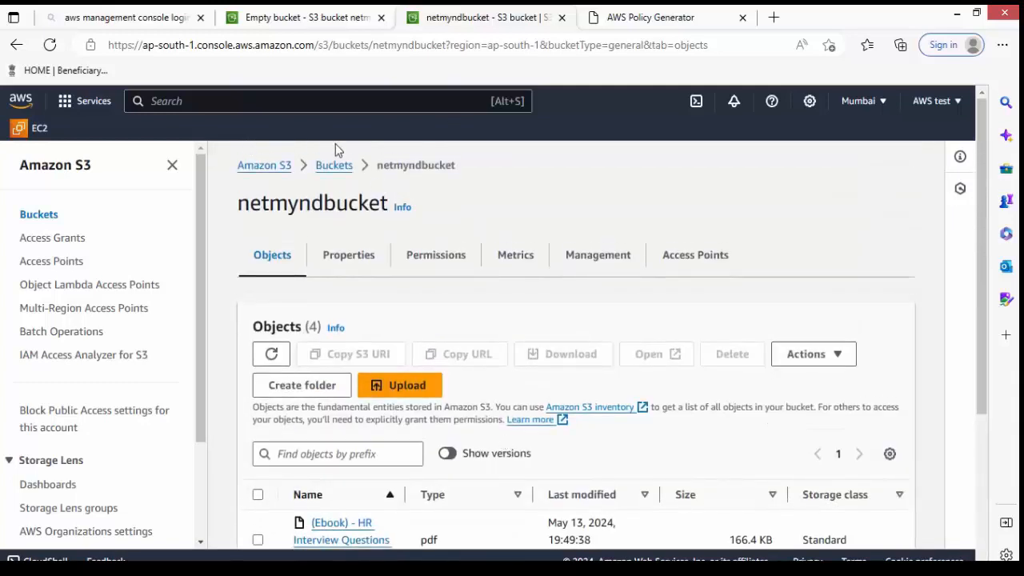
Step: Open bucketohio3366 from the bucket list and compare its objects with those in netmyndbucket
left_click(333, 168)
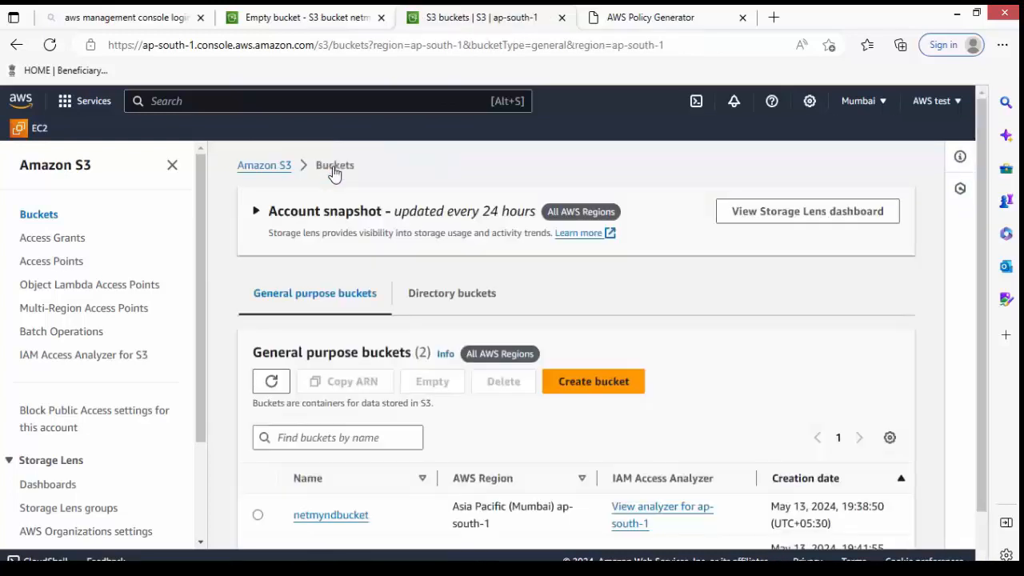
scroll(800, 401, "down", 1)
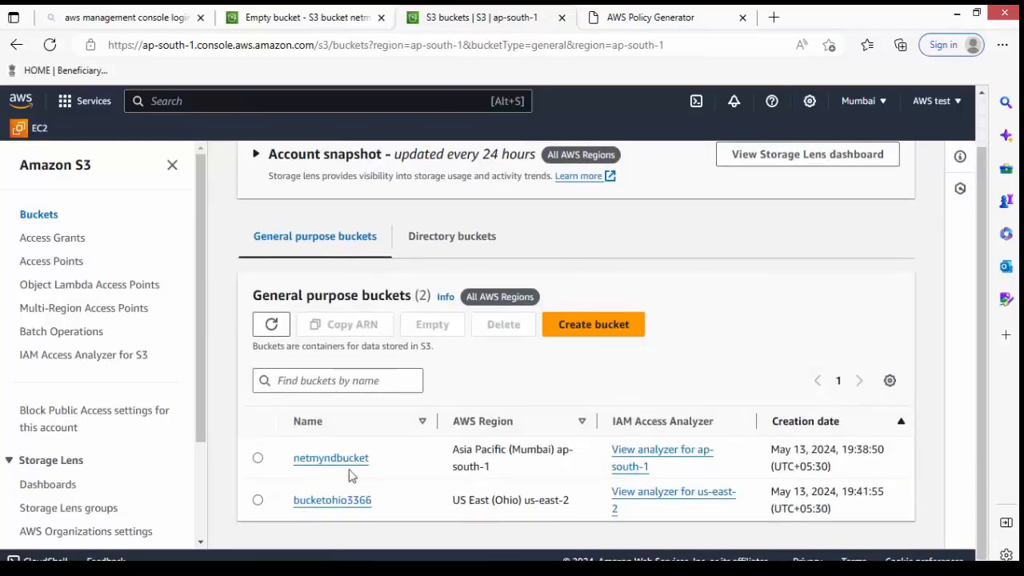
left_click(349, 501)
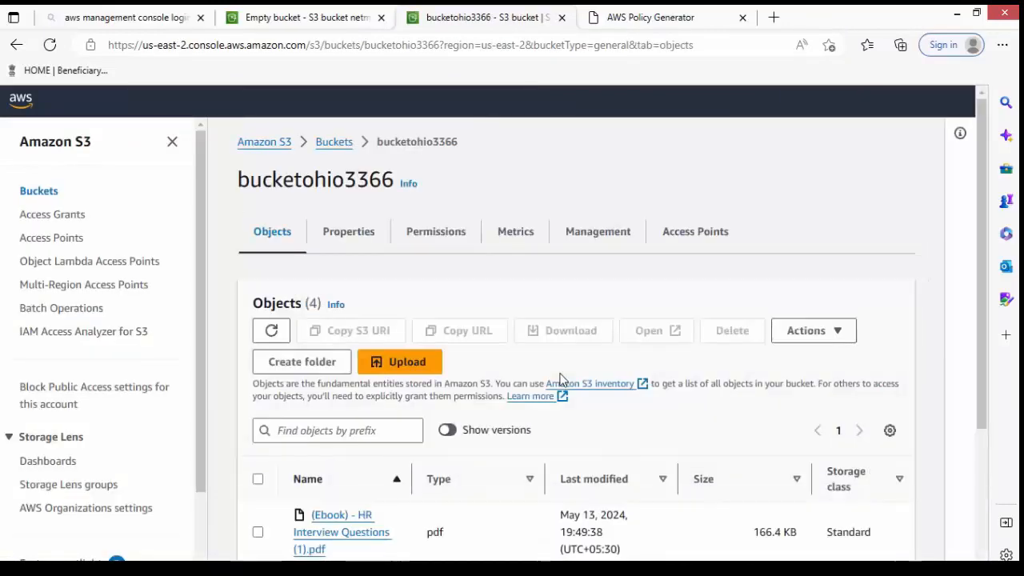
scroll(560, 380, "down", 3)
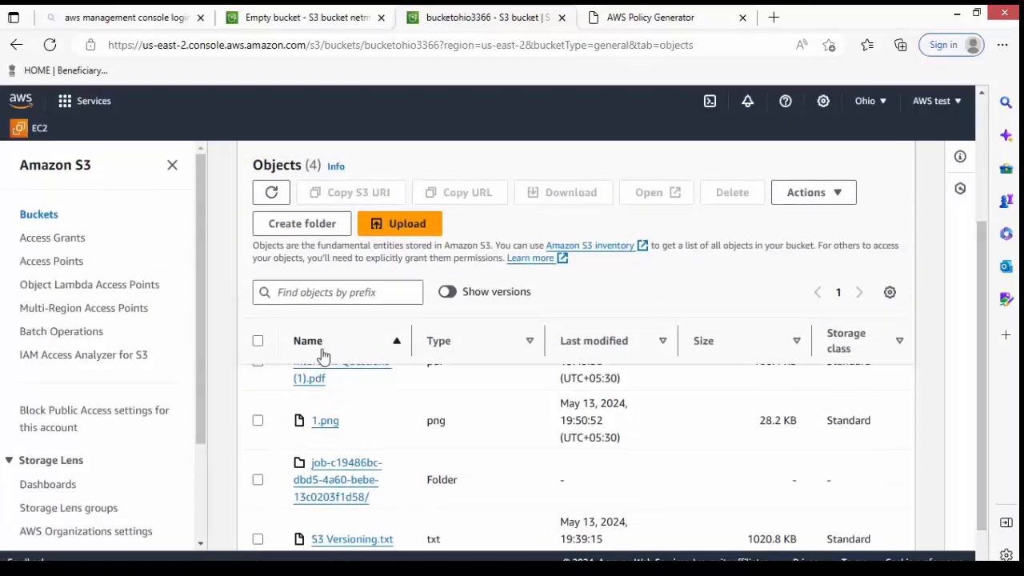